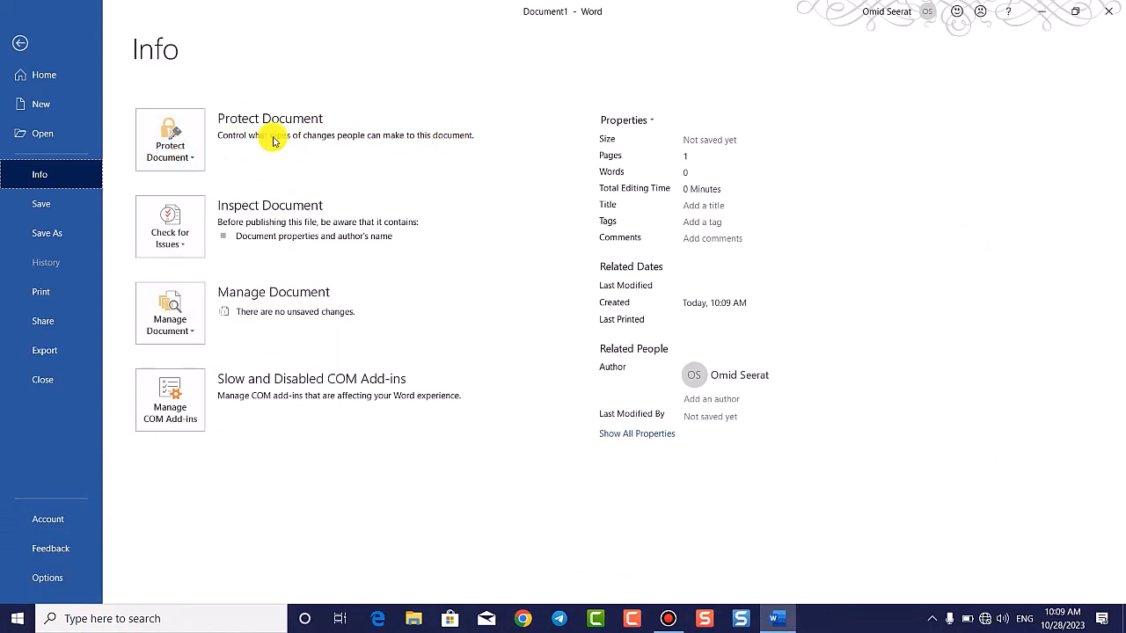
# Step: Look over the Protect Document choices, then go back to the empty Document1
pyautogui.click(182, 166)
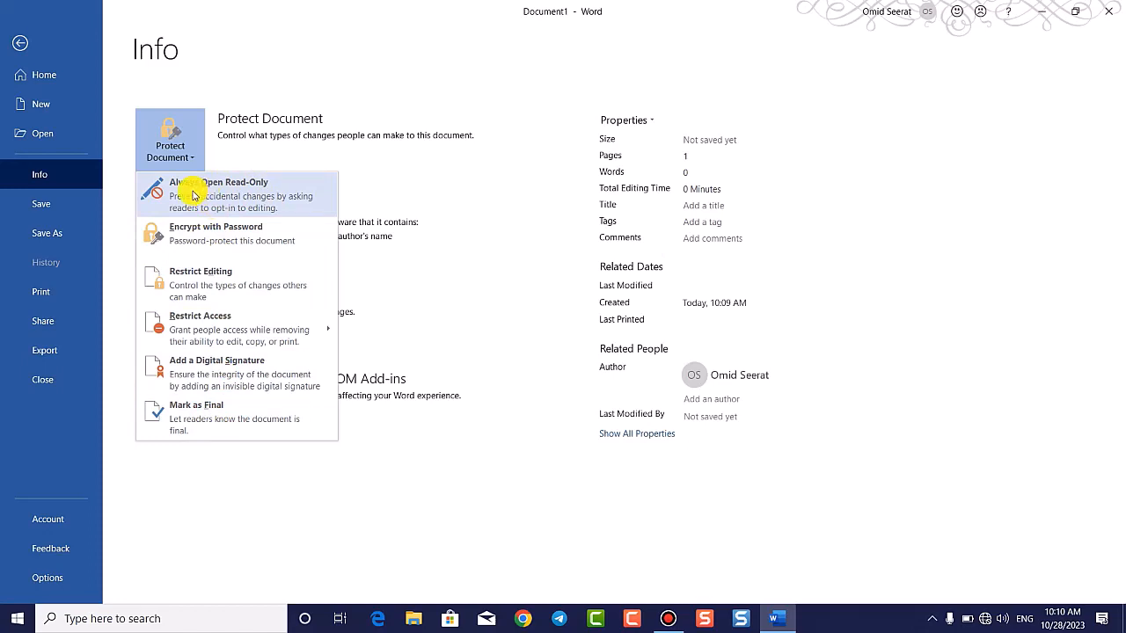
pyautogui.click(19, 42)
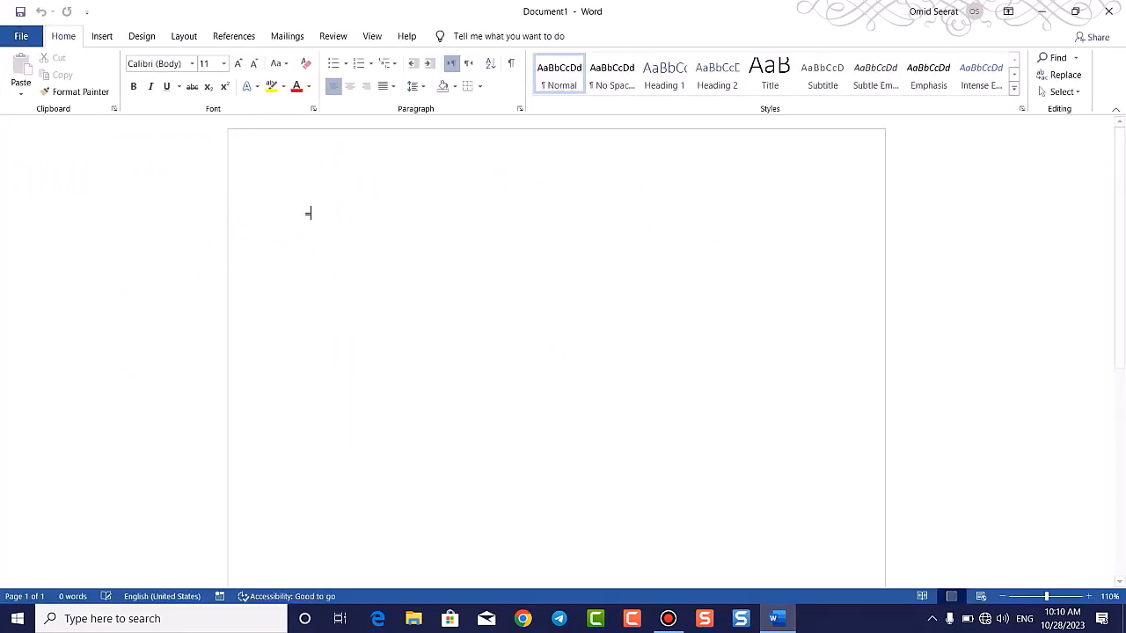
# Step: Fill the page with sample paragraphs using =rand()
pyautogui.write('=')
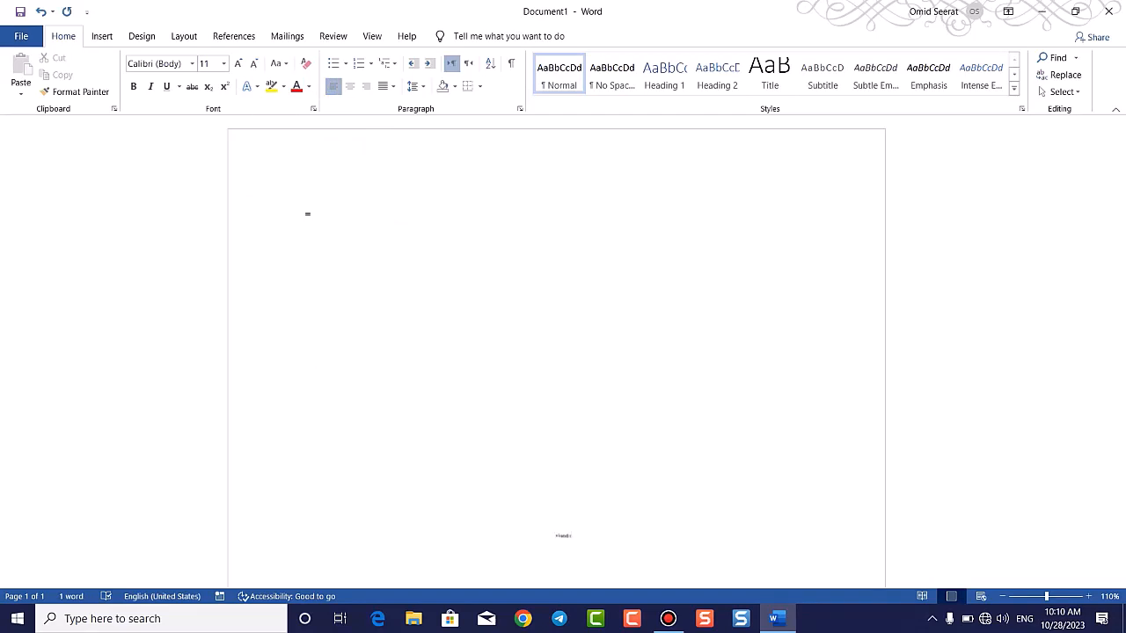
pyautogui.write('rand')
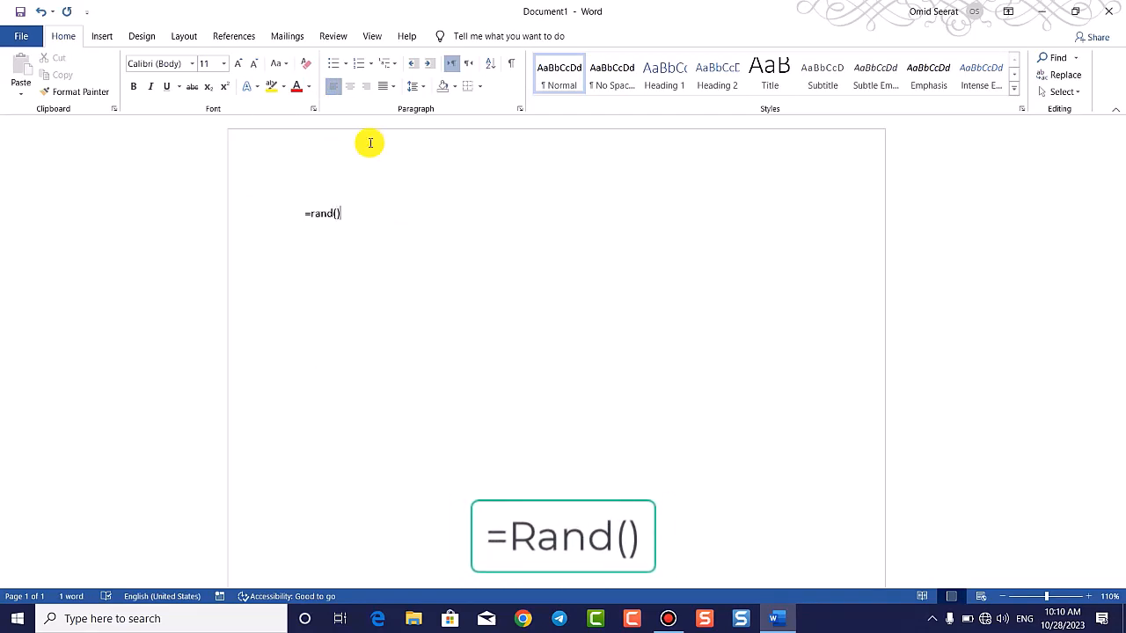
pyautogui.write('()')
pyautogui.press('Return')
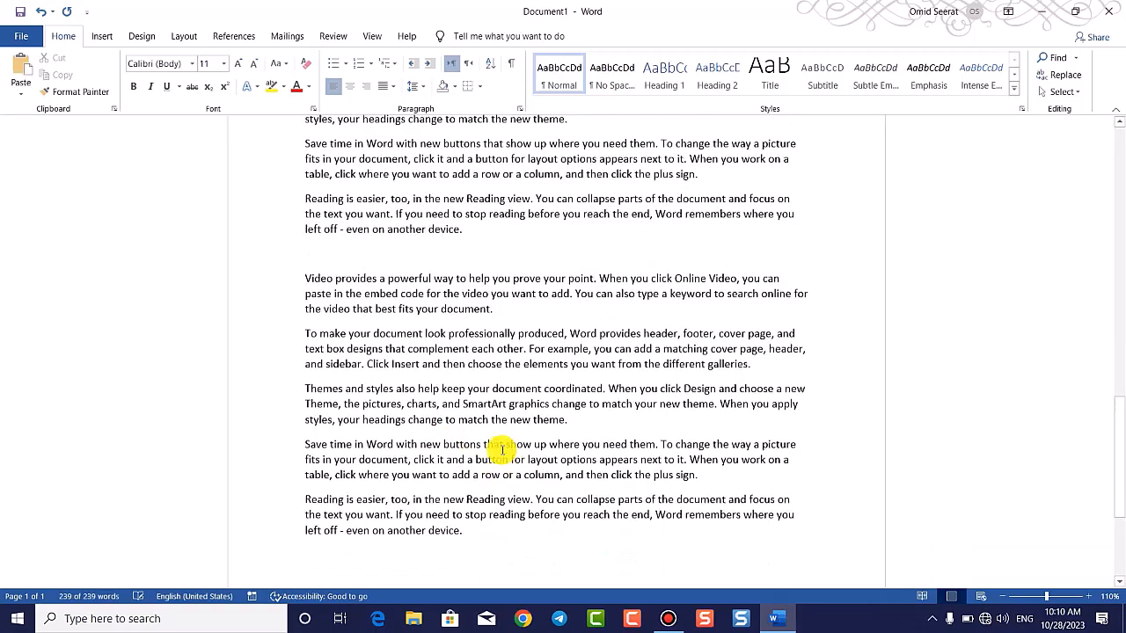
pyautogui.scroll(10, 502, 449)
pyautogui.click(613, 284)
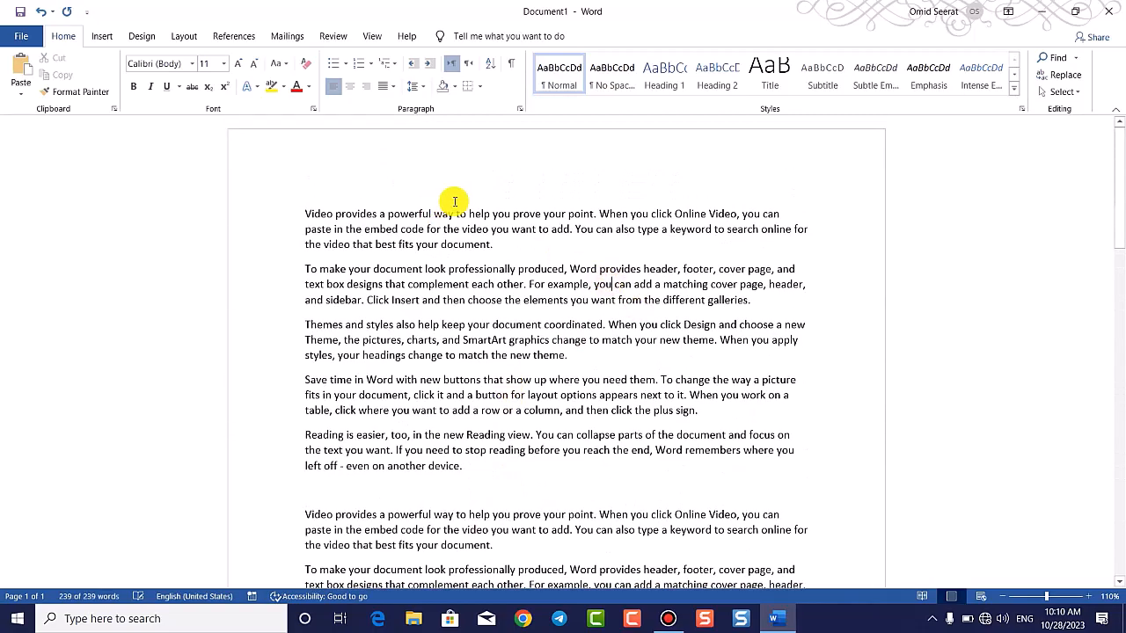
# Step: Set the document to Always Open Read-Only under Protect Document
pyautogui.click(19, 37)
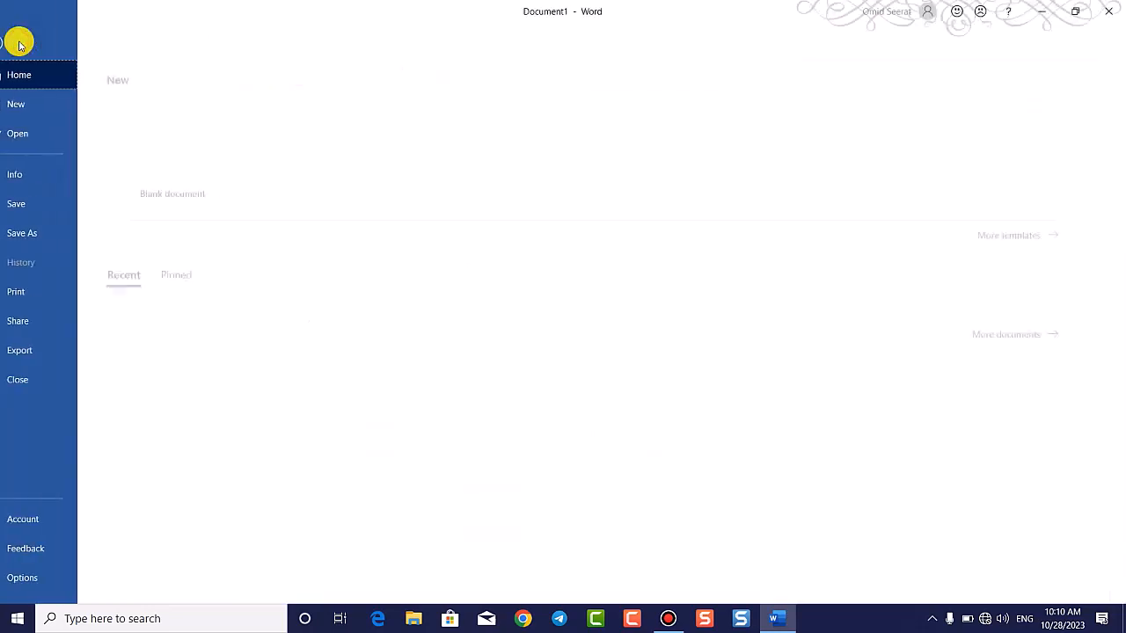
pyautogui.click(64, 175)
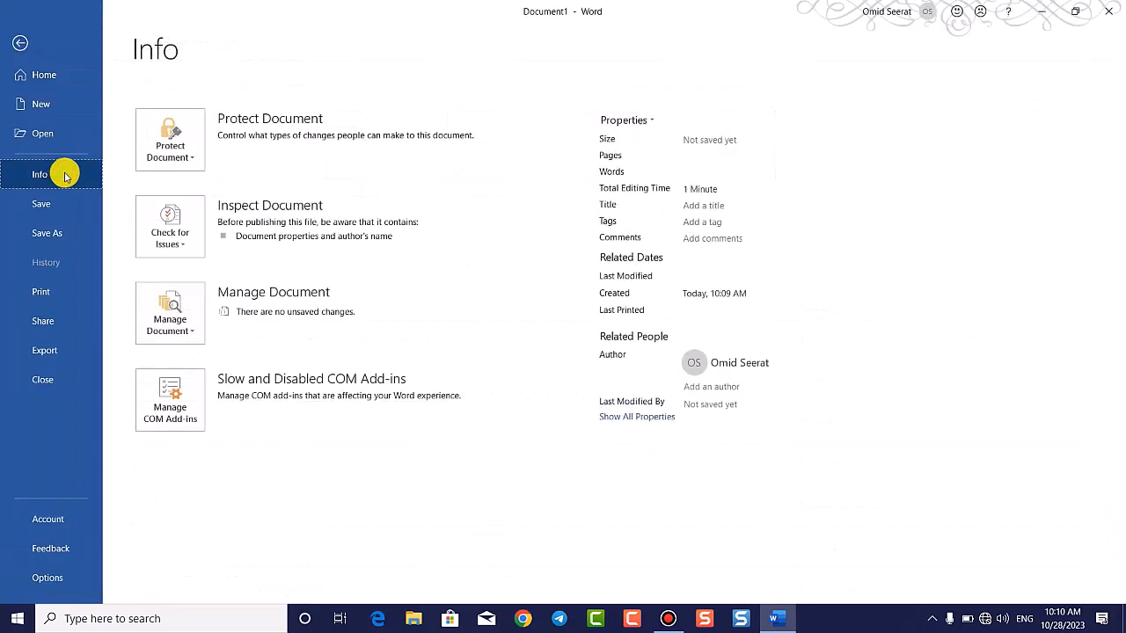
pyautogui.click(174, 148)
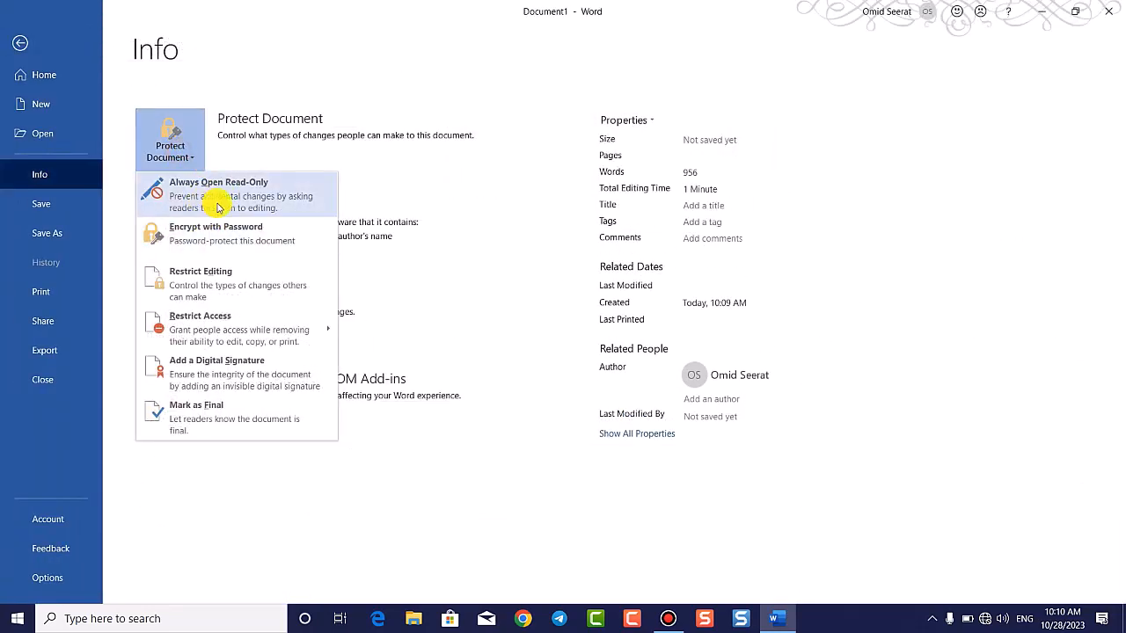
pyautogui.click(218, 206)
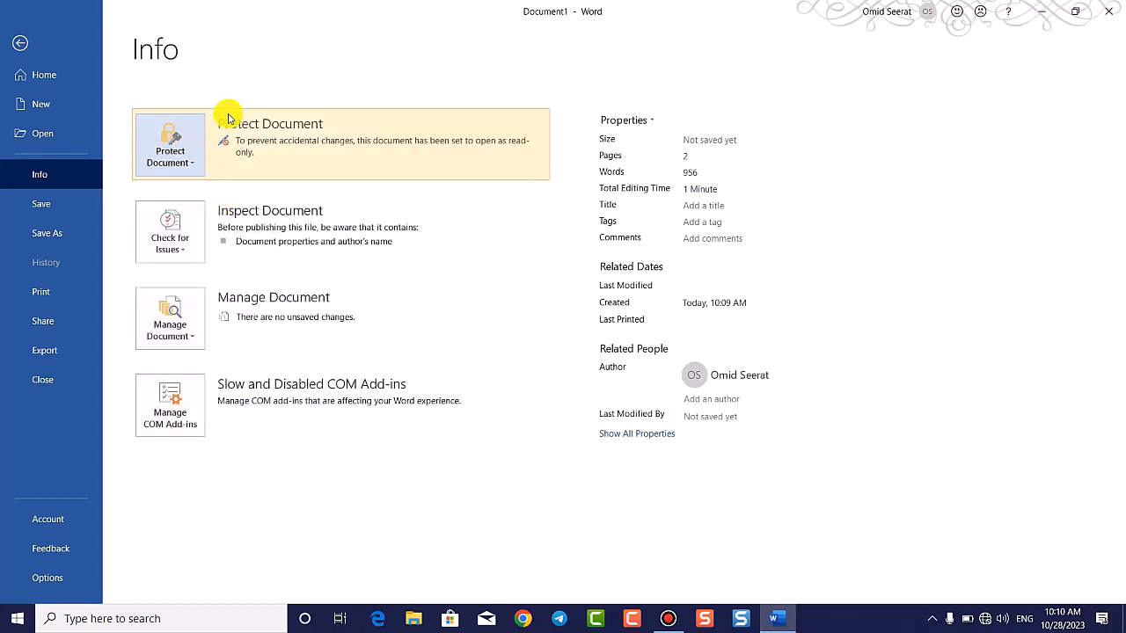
pyautogui.click(19, 42)
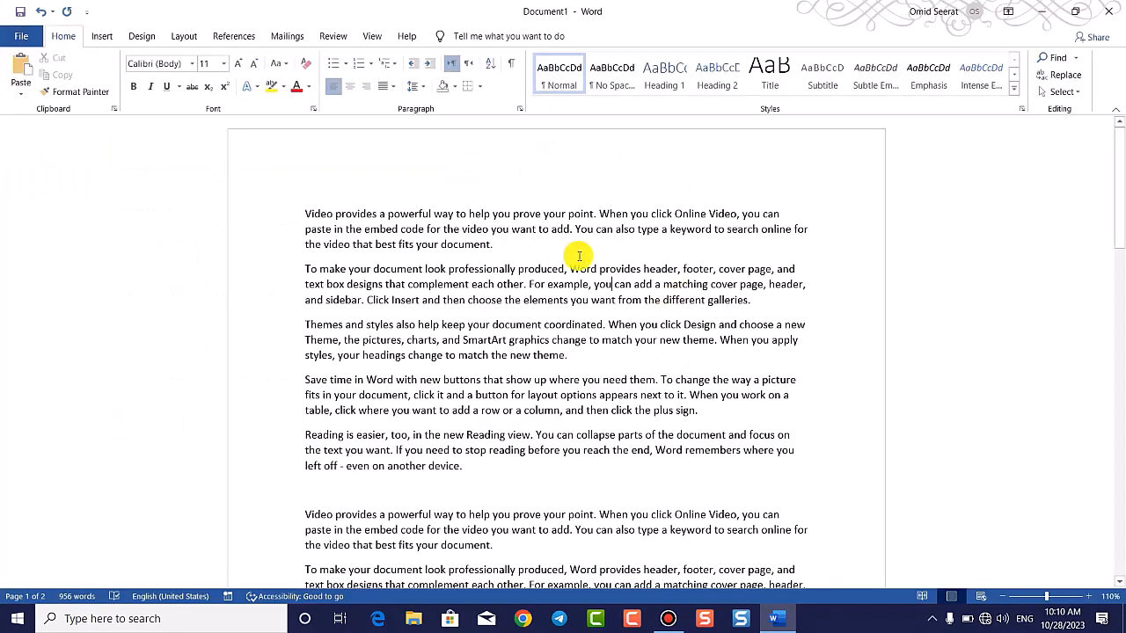
# Step: Save the document to the Desktop
pyautogui.hotkey('ctrl', 's')
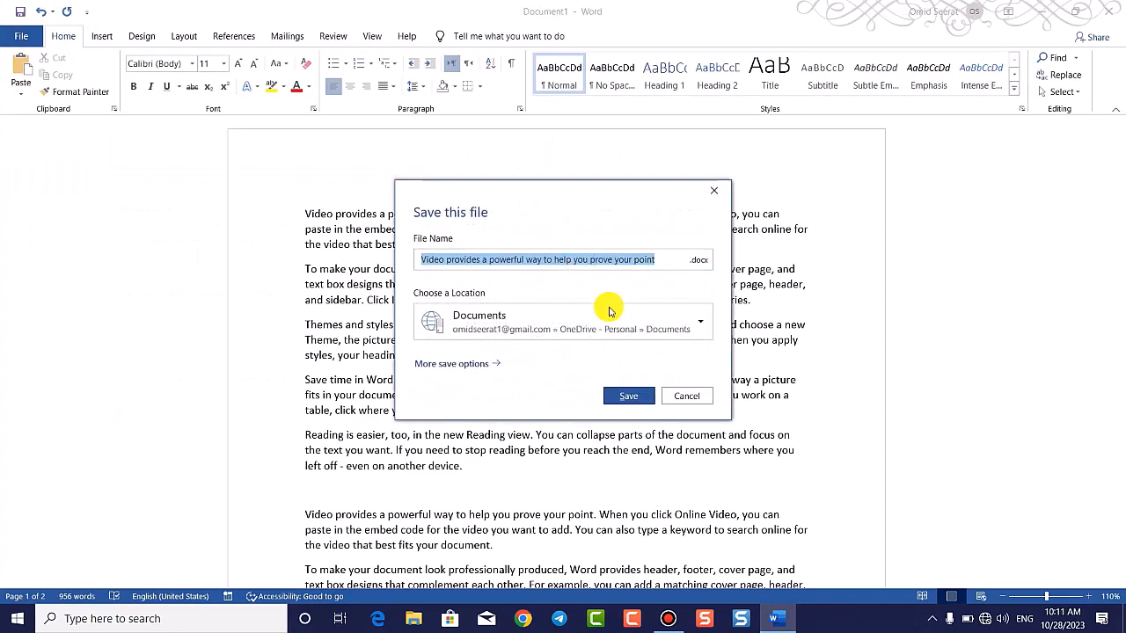
pyautogui.click(658, 322)
pyautogui.click(540, 432)
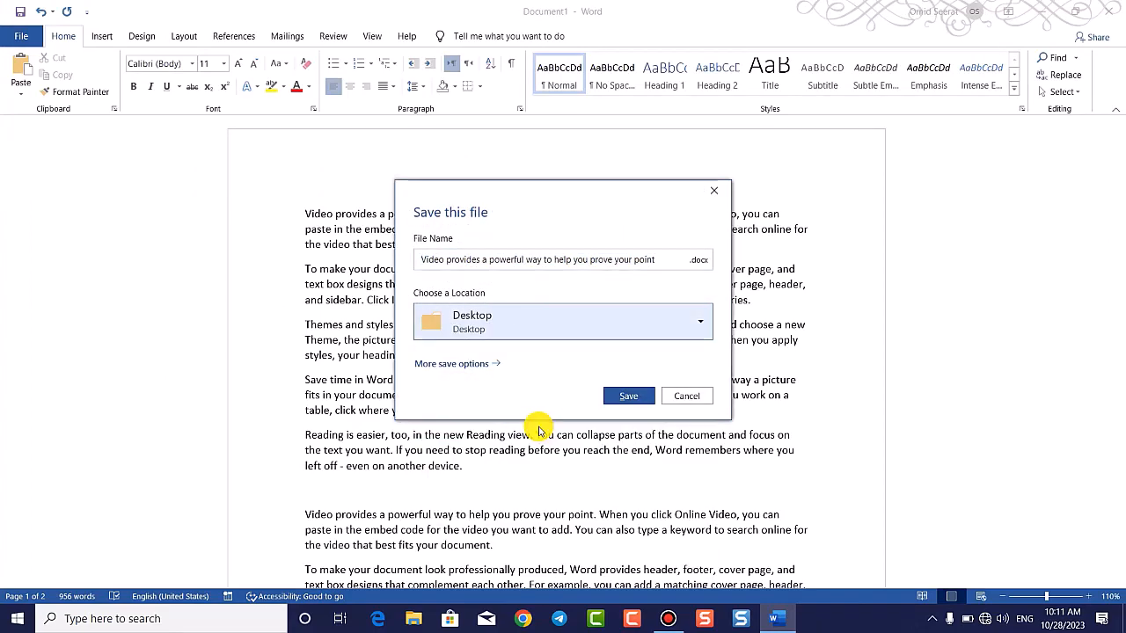
pyautogui.click(634, 394)
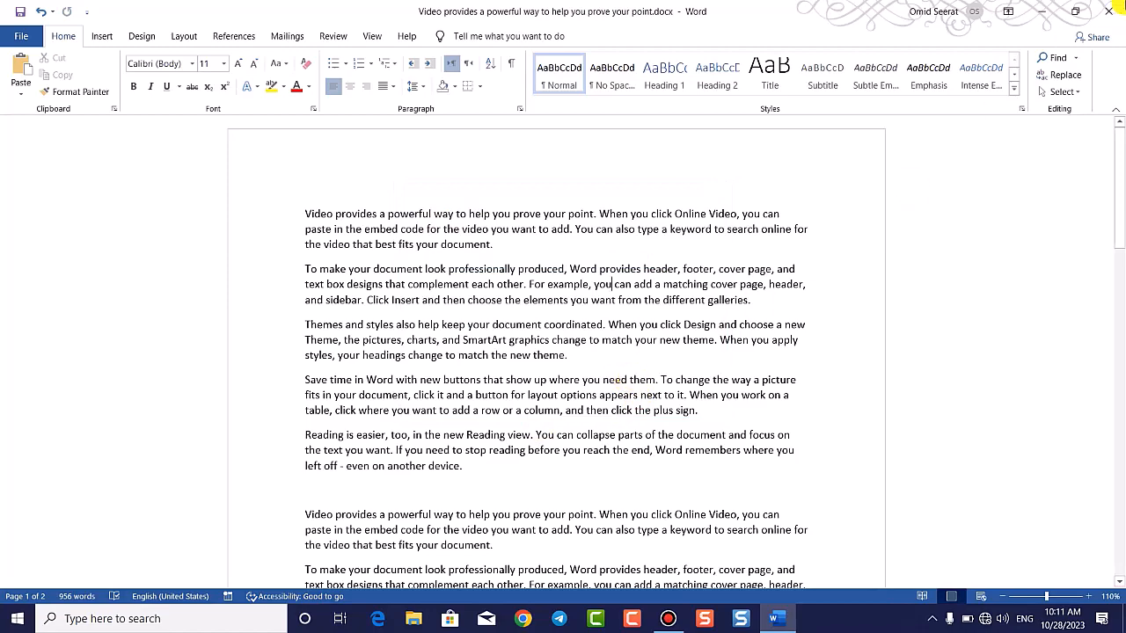
# Step: Close Word and reopen the Desktop document as read-only
pyautogui.click(1109, 12)
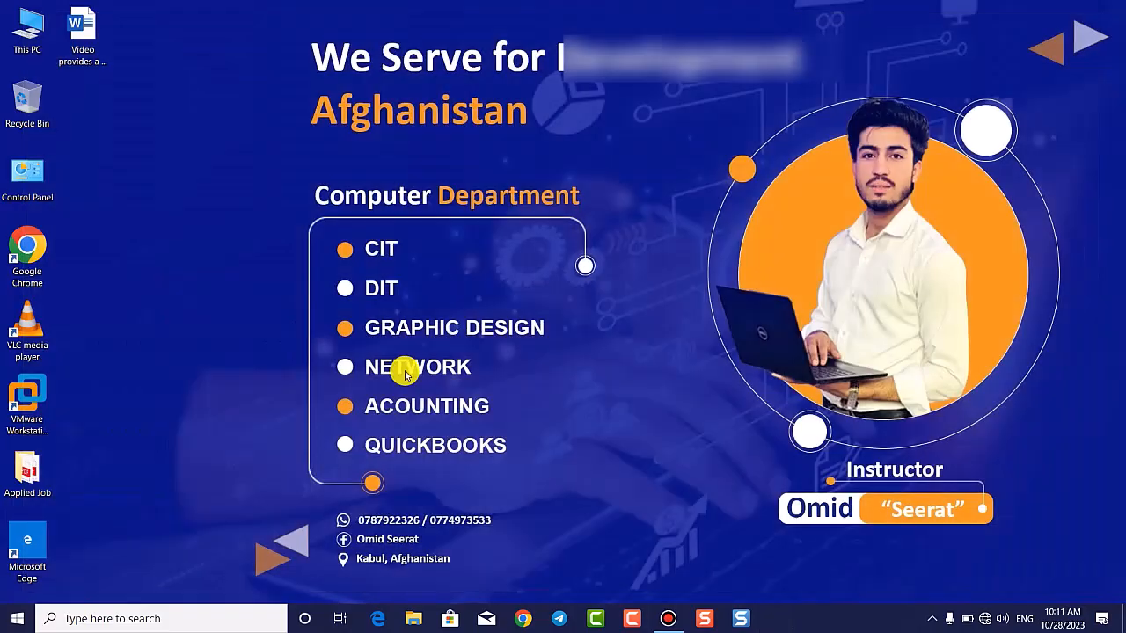
pyautogui.doubleClick(83, 32)
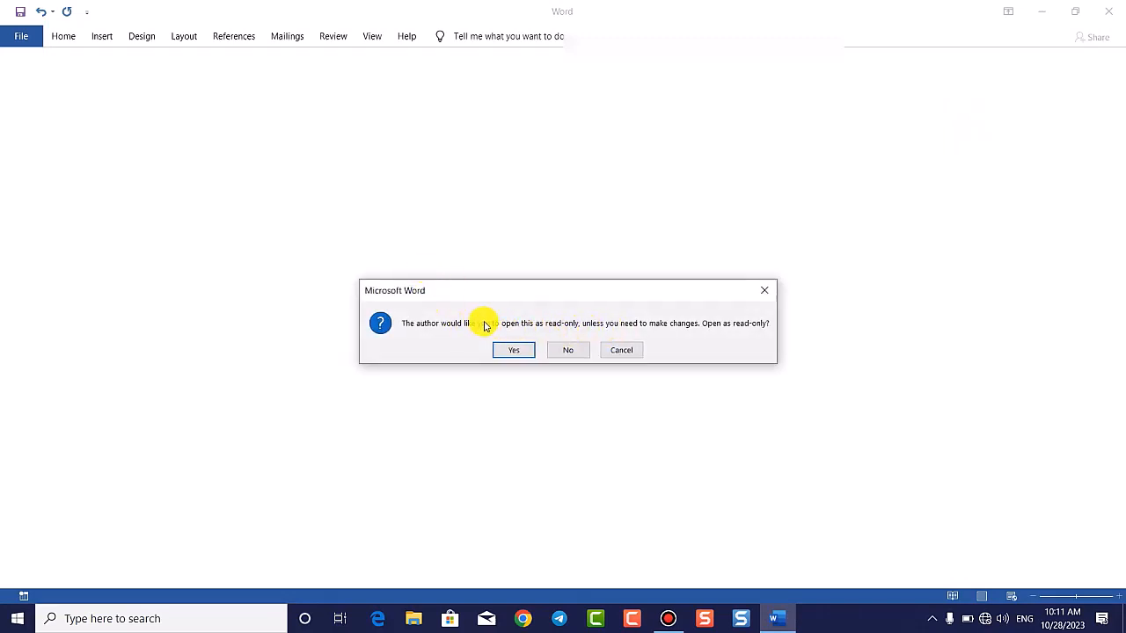
pyautogui.click(526, 351)
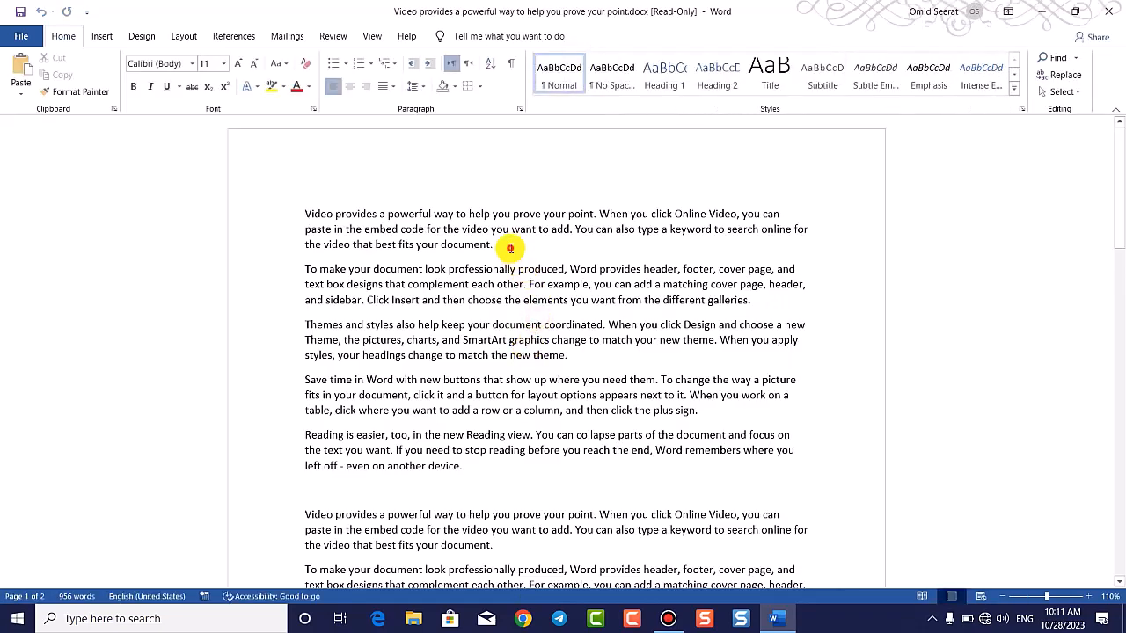
# Step: Add the throwaway line 'dfsdfsdfsd fsd f sdf s' and delete the first paragraph
pyautogui.click(509, 249)
pyautogui.scroll(-1, 550, 369)
pyautogui.scroll(-1, 550, 369)
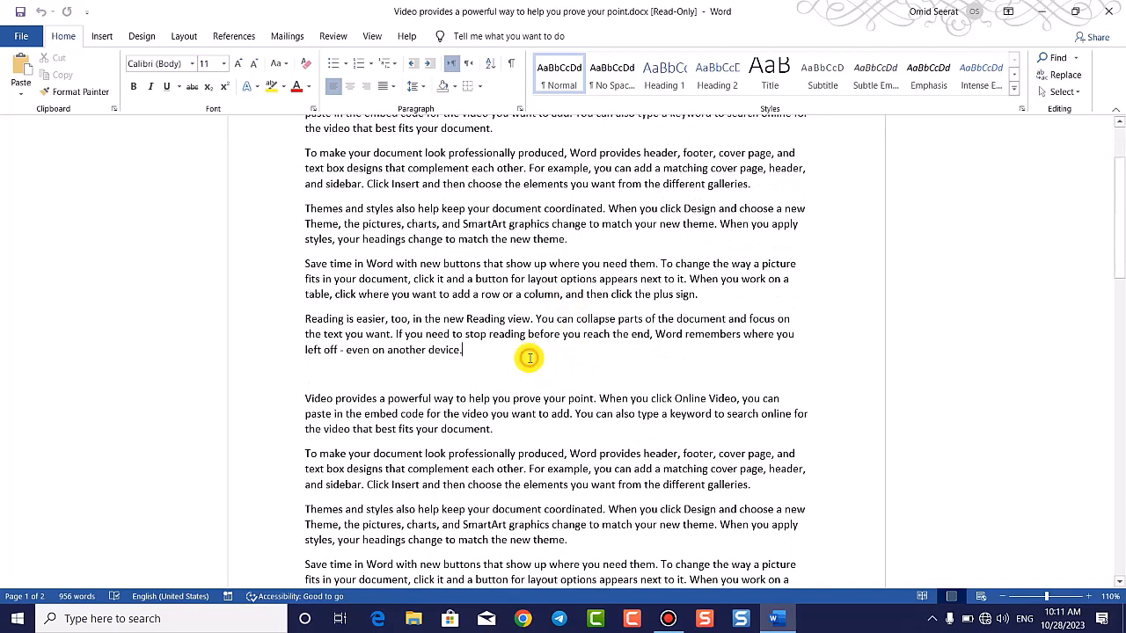
pyautogui.scroll(3, 528, 355)
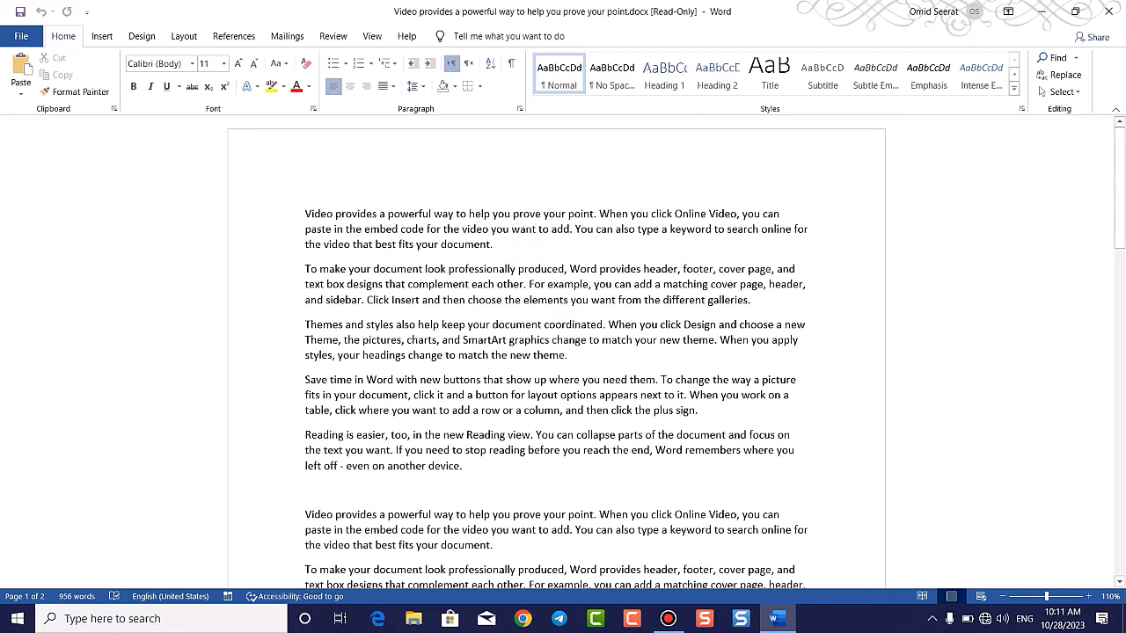
pyautogui.press('Return')
pyautogui.write('dfsdfsdfsd fsd f sdf s')
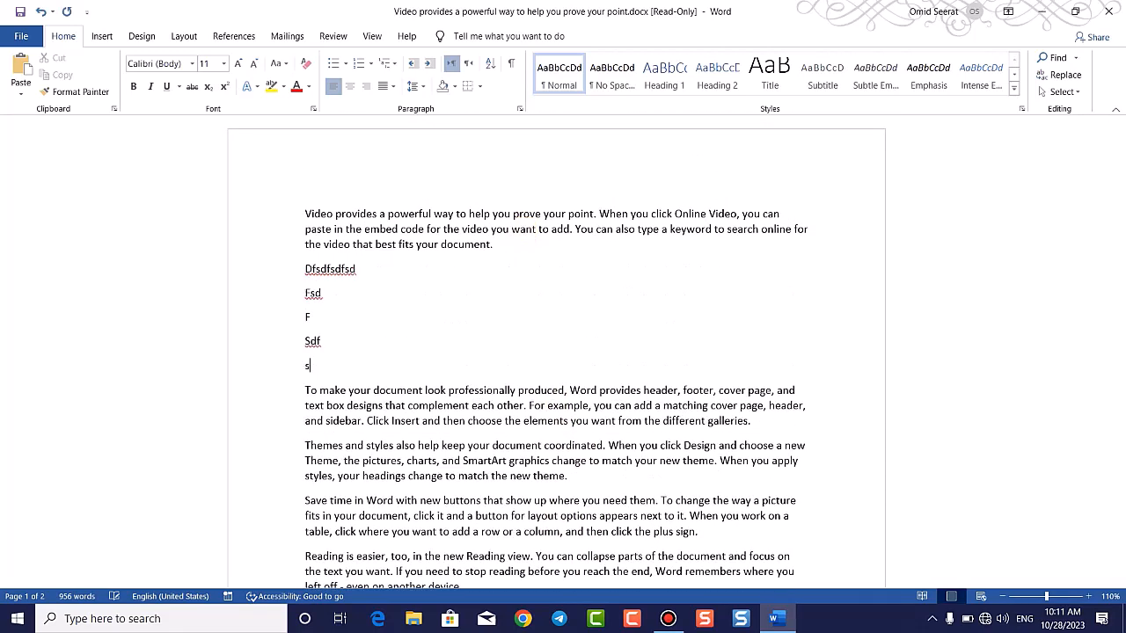
pyautogui.moveTo(548, 246); pyautogui.dragTo(300, 220)
pyautogui.press('Delete')
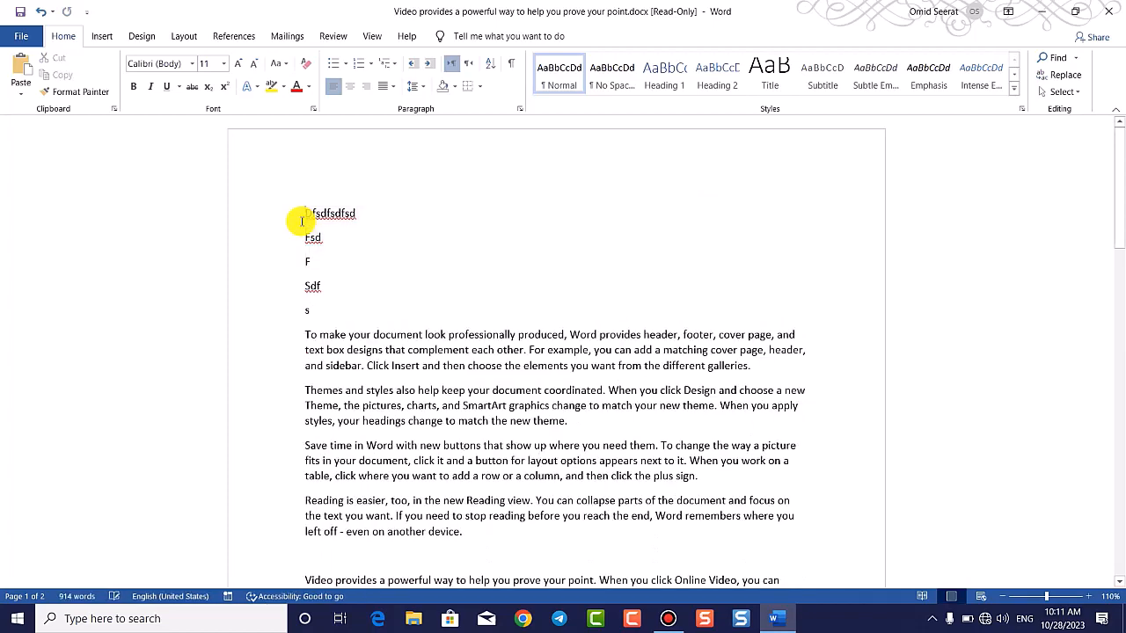
# Step: Close the edited read-only copy choosing Save, which brings up Save As
pyautogui.moveTo(335, 314); pyautogui.dragTo(291, 173)
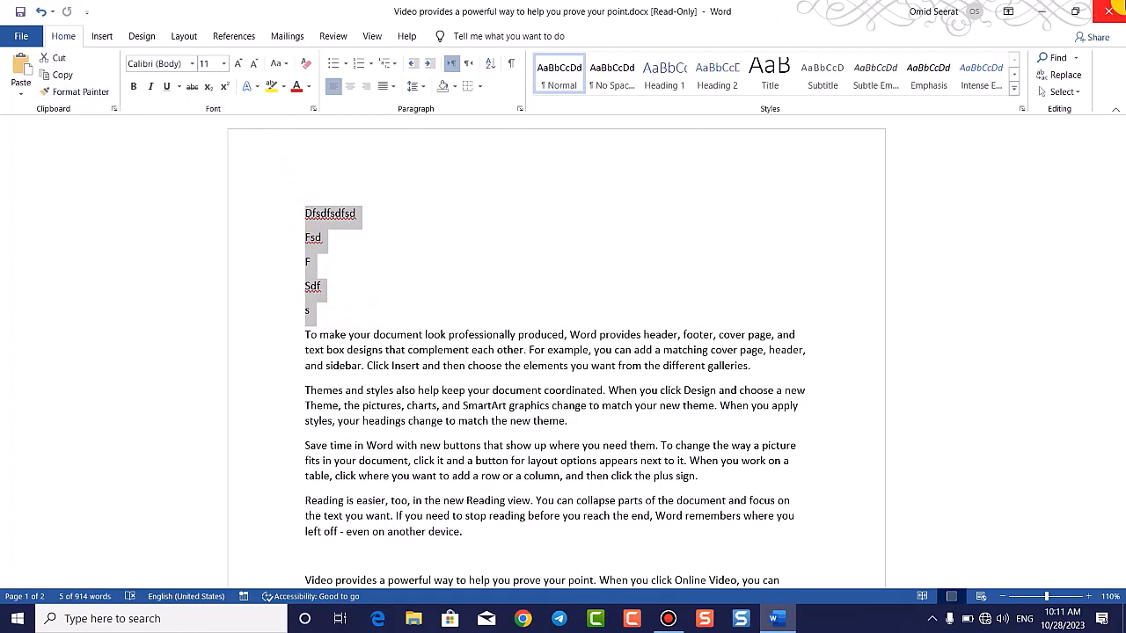
pyautogui.click(1109, 11)
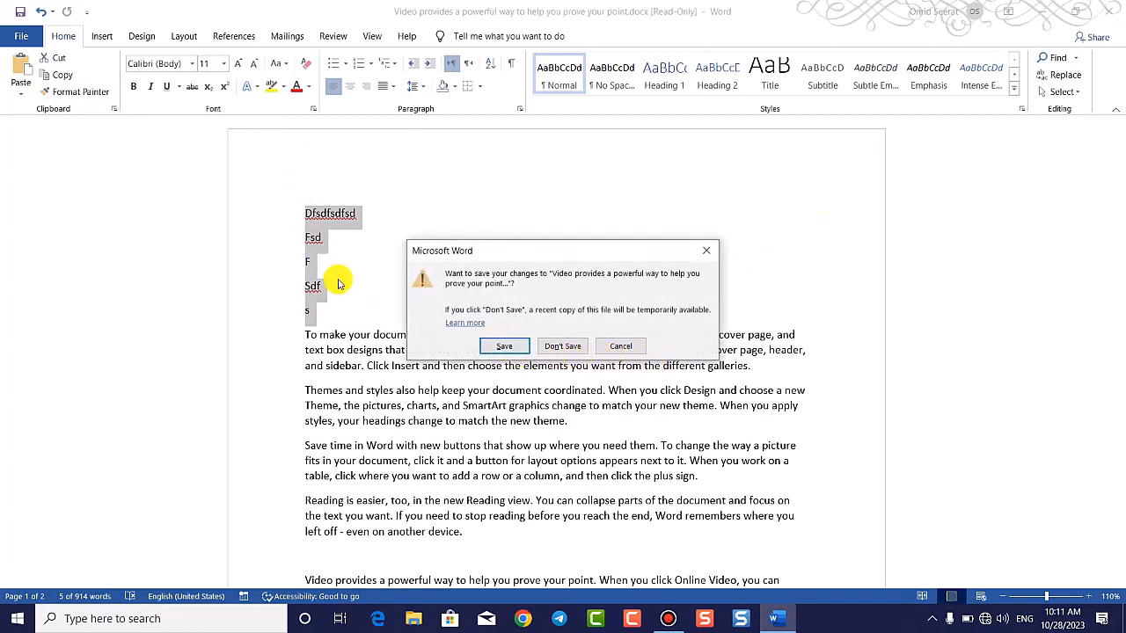
pyautogui.click(515, 348)
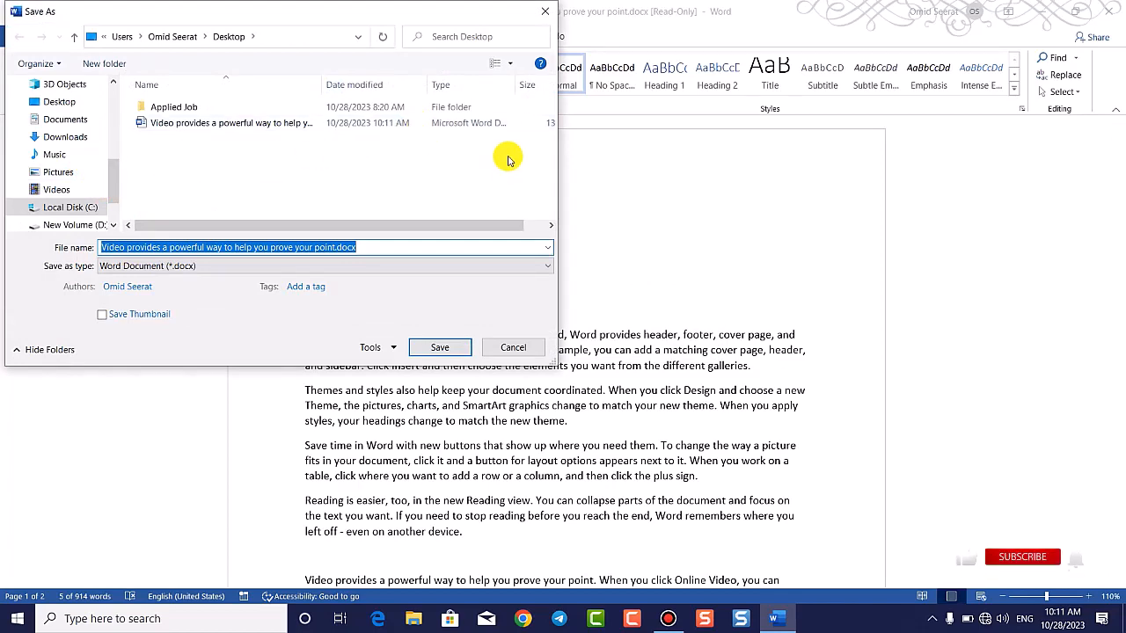
# Step: Cancel Save As and check the Protect Document options on the Info page
pyautogui.click(545, 10)
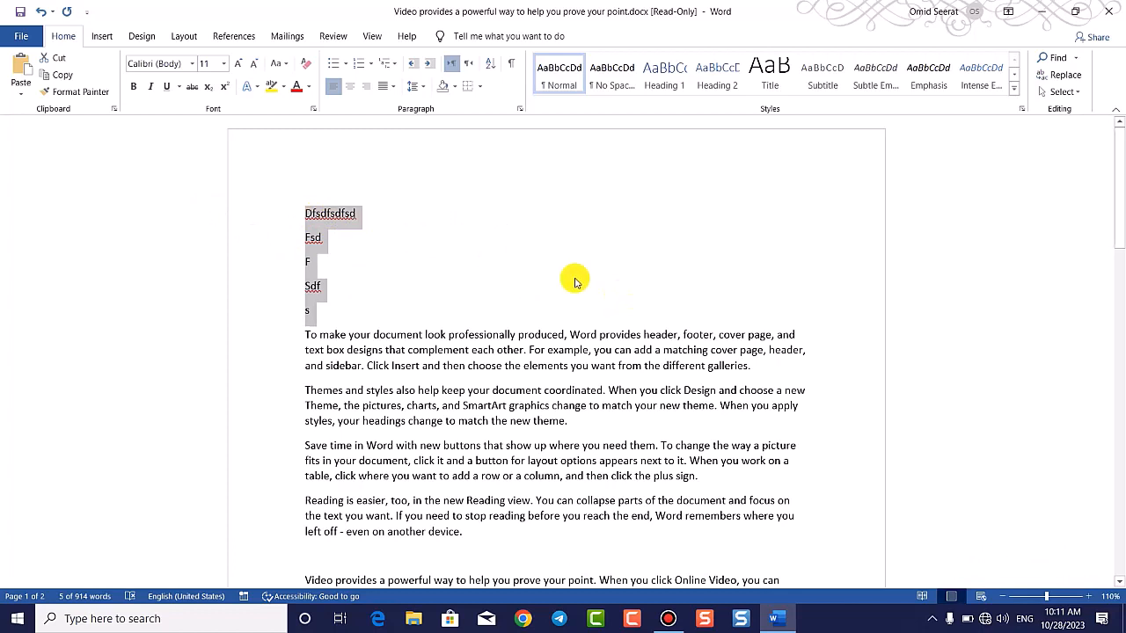
pyautogui.click(26, 37)
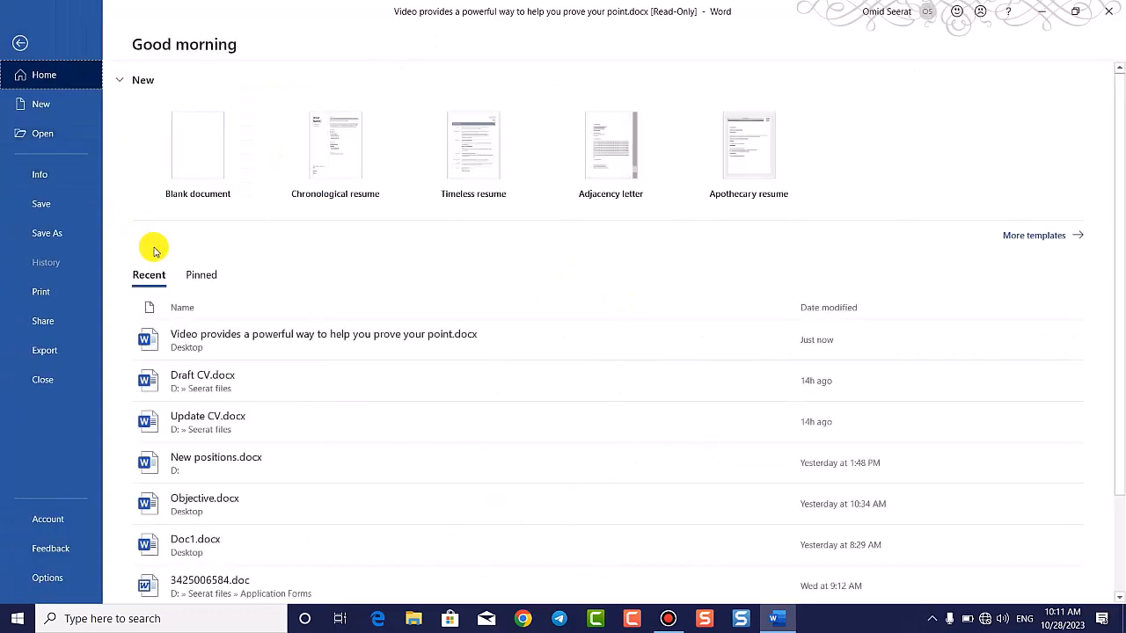
pyautogui.click(88, 175)
pyautogui.click(169, 211)
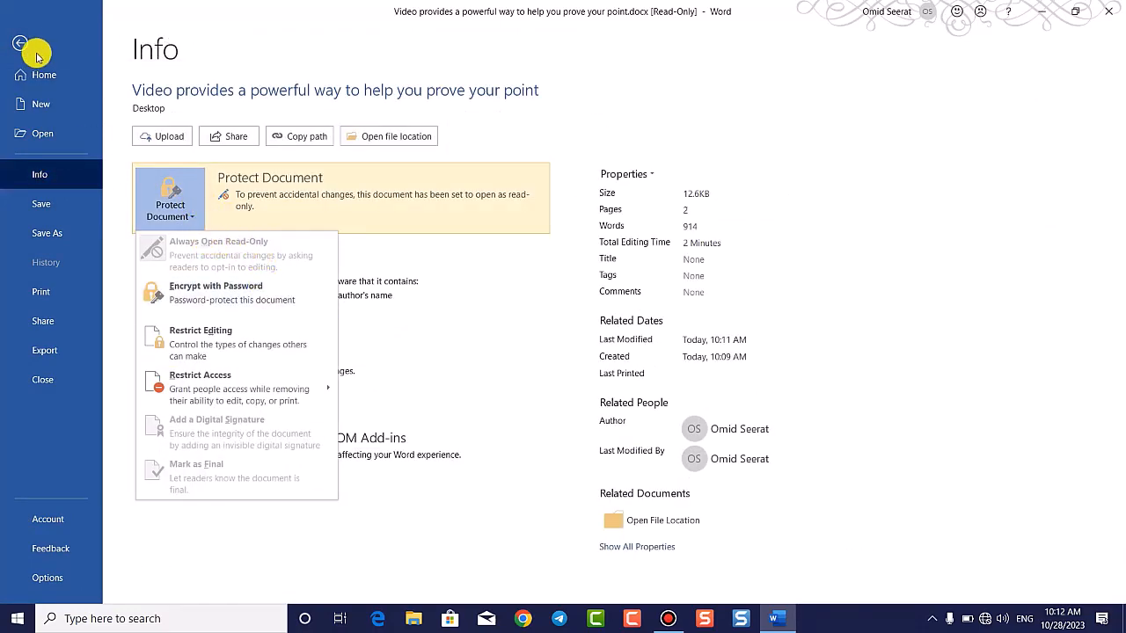
pyautogui.click(16, 43)
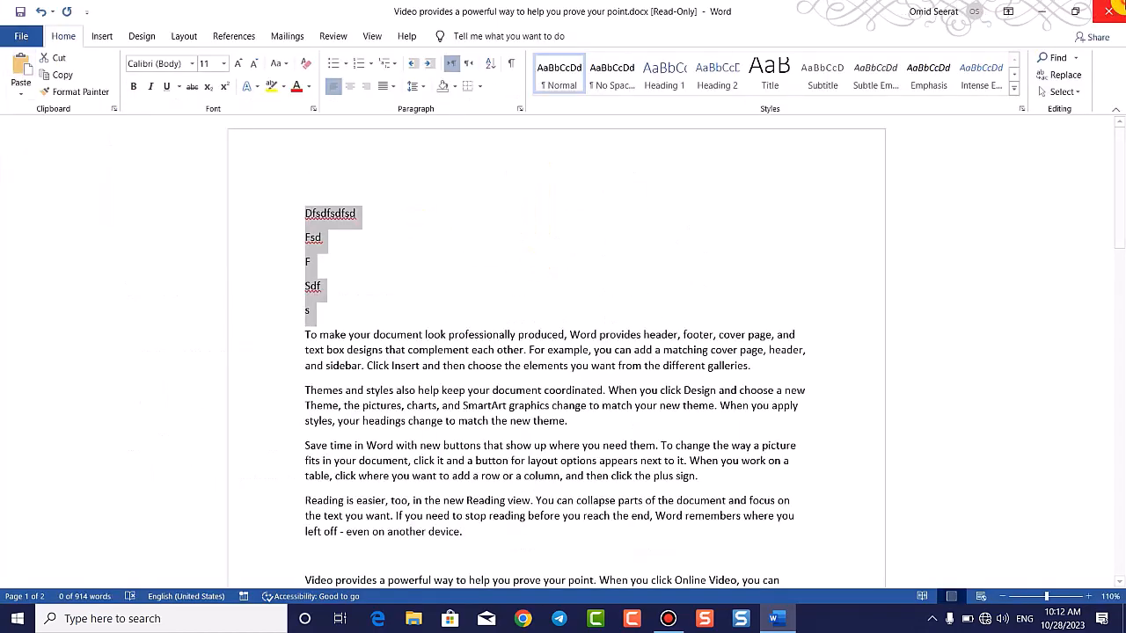
# Step: Close the document with Don't Save and reopen it from the Desktop
pyautogui.click(1109, 11)
pyautogui.click(563, 347)
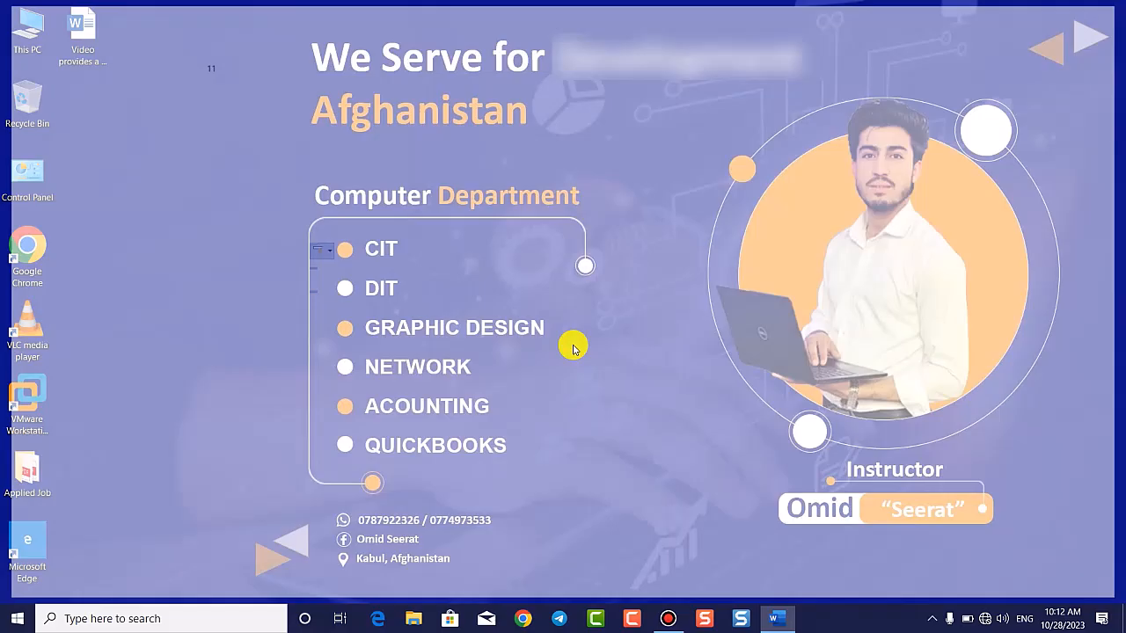
pyautogui.doubleClick(93, 27)
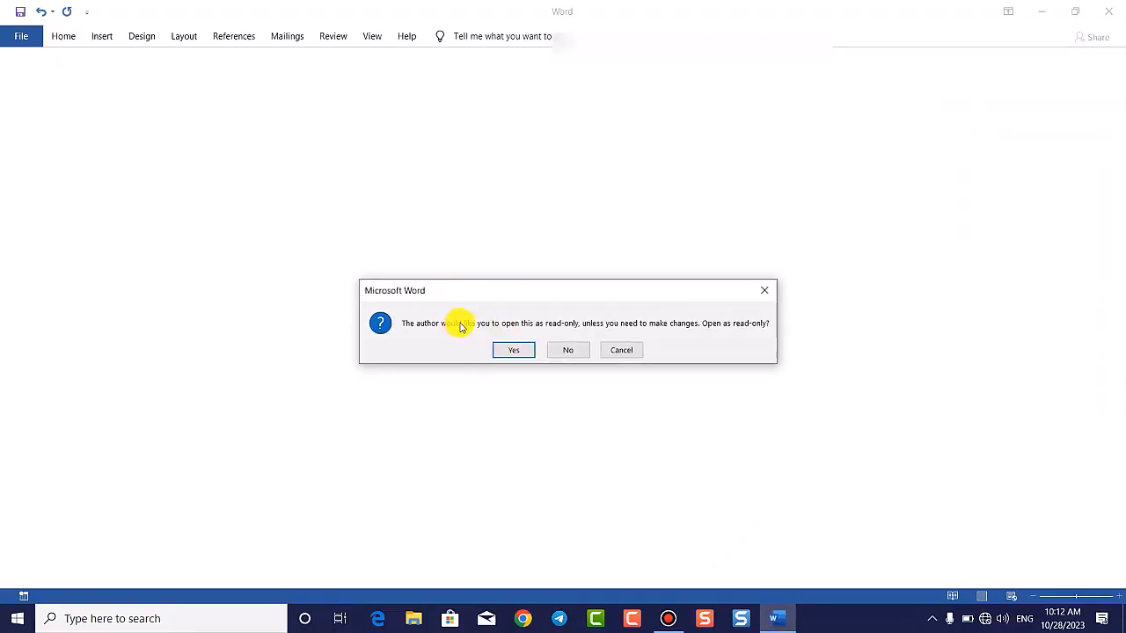
# Step: Open the document for editing, delete the first paragraph, add 'ergfgfg', and save on closing
pyautogui.click(570, 351)
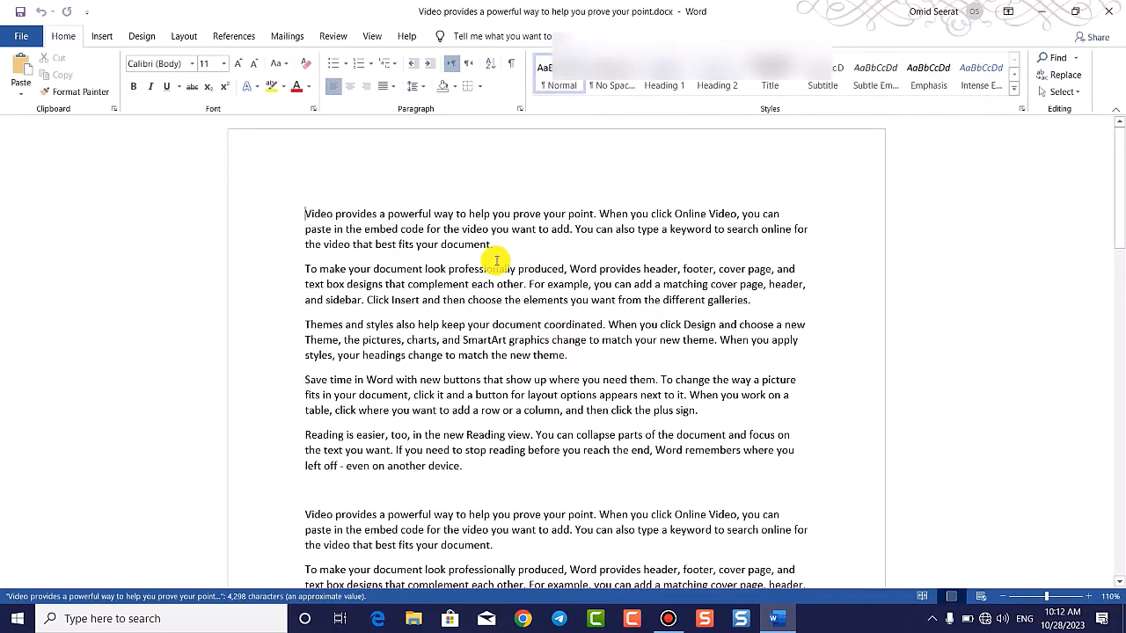
pyautogui.doubleClick(243, 201)
pyautogui.press('Delete')
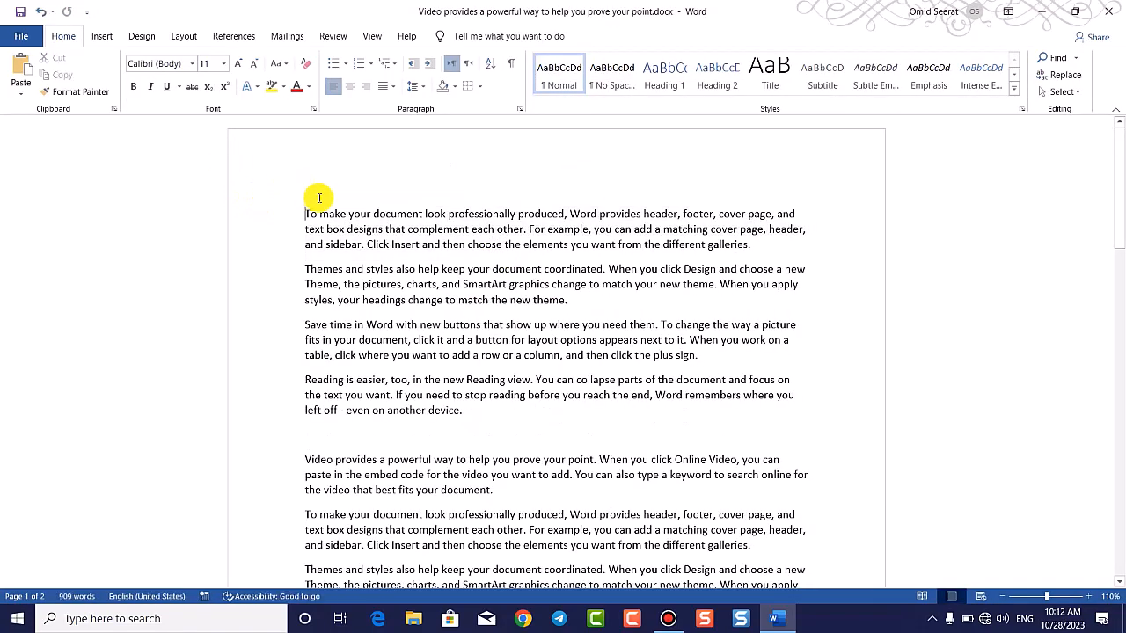
pyautogui.click(509, 431)
pyautogui.press('Return')
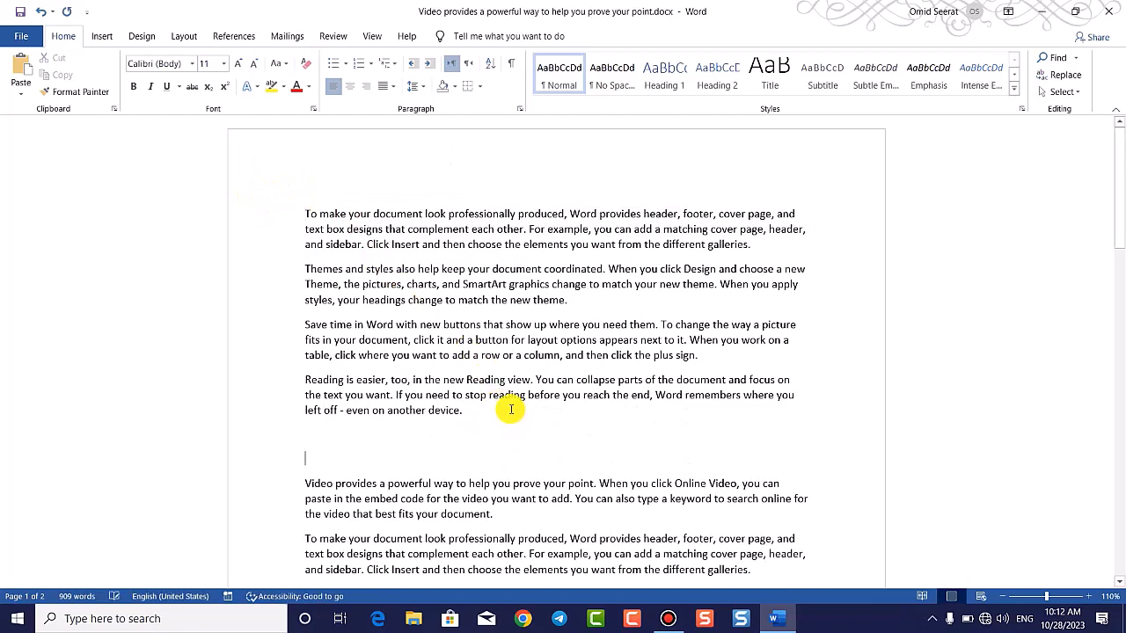
pyautogui.write('ergfgfg')
pyautogui.click(1109, 12)
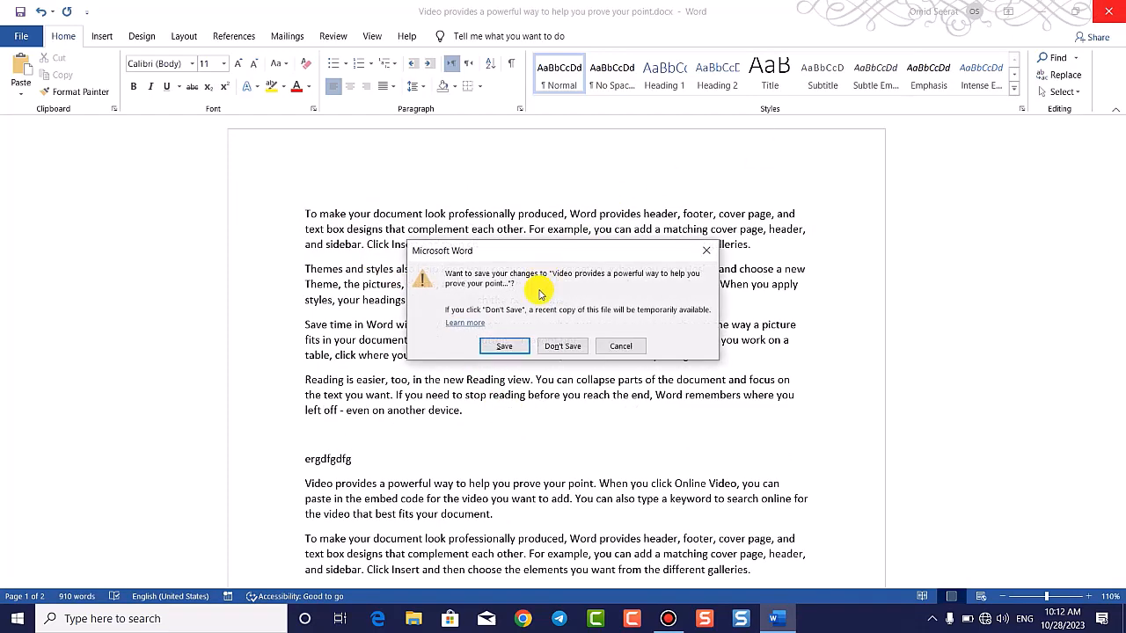
pyautogui.click(501, 348)
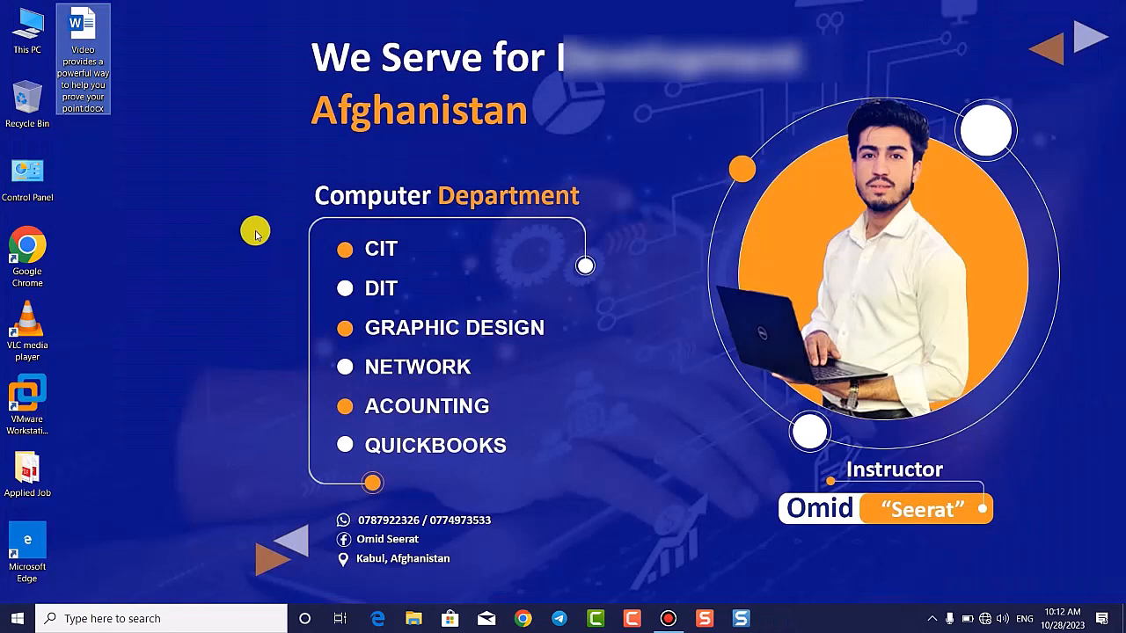
# Step: Reopen the Desktop document, choosing No so it opens editable
pyautogui.click(76, 40)
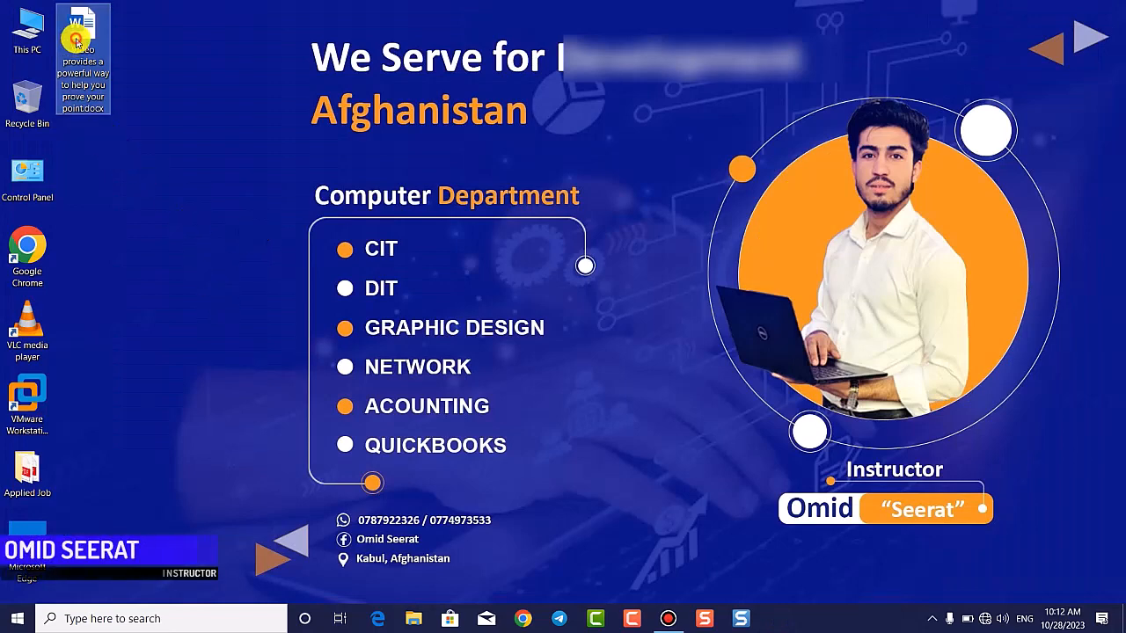
pyautogui.doubleClick(76, 40)
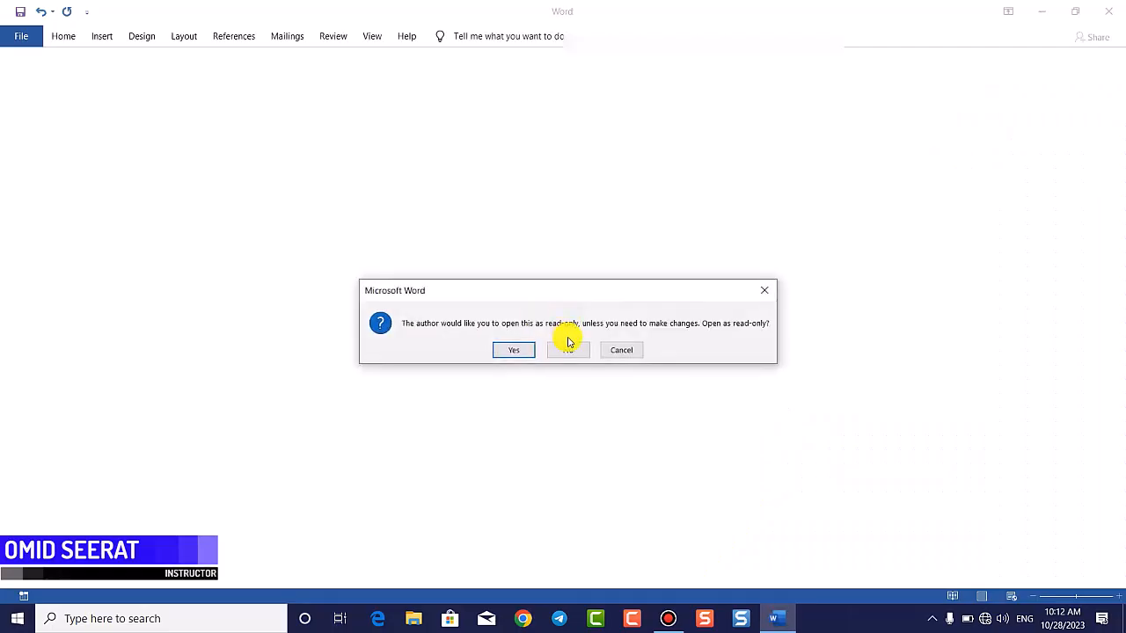
pyautogui.click(572, 350)
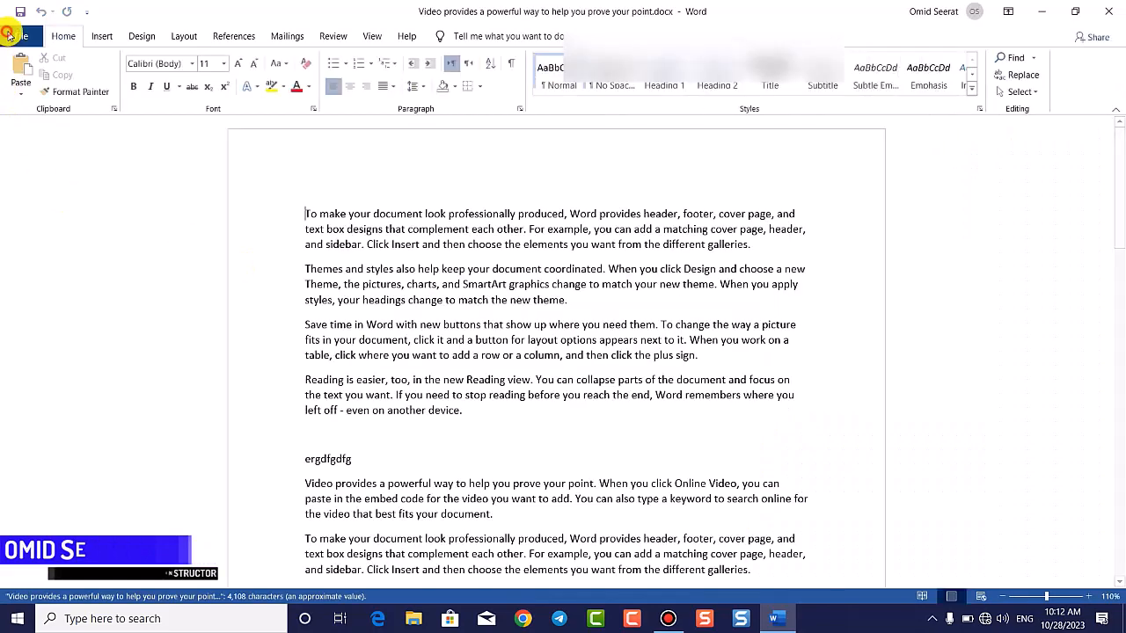
# Step: Turn off Always Open Read-Only under Protect Document
pyautogui.click(15, 36)
pyautogui.click(79, 180)
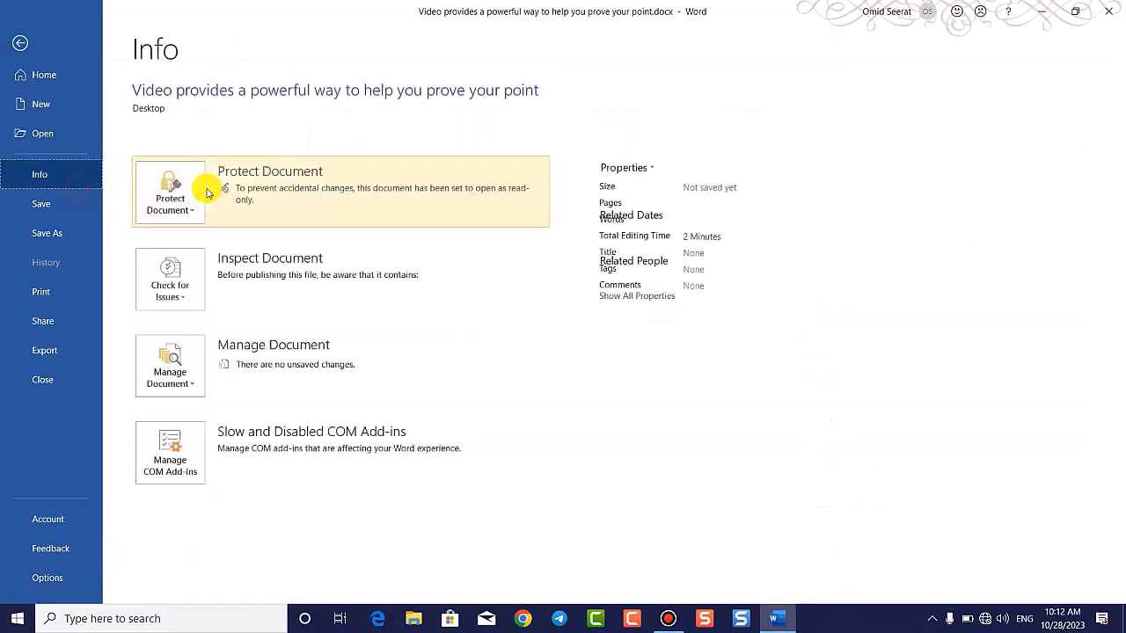
pyautogui.click(184, 195)
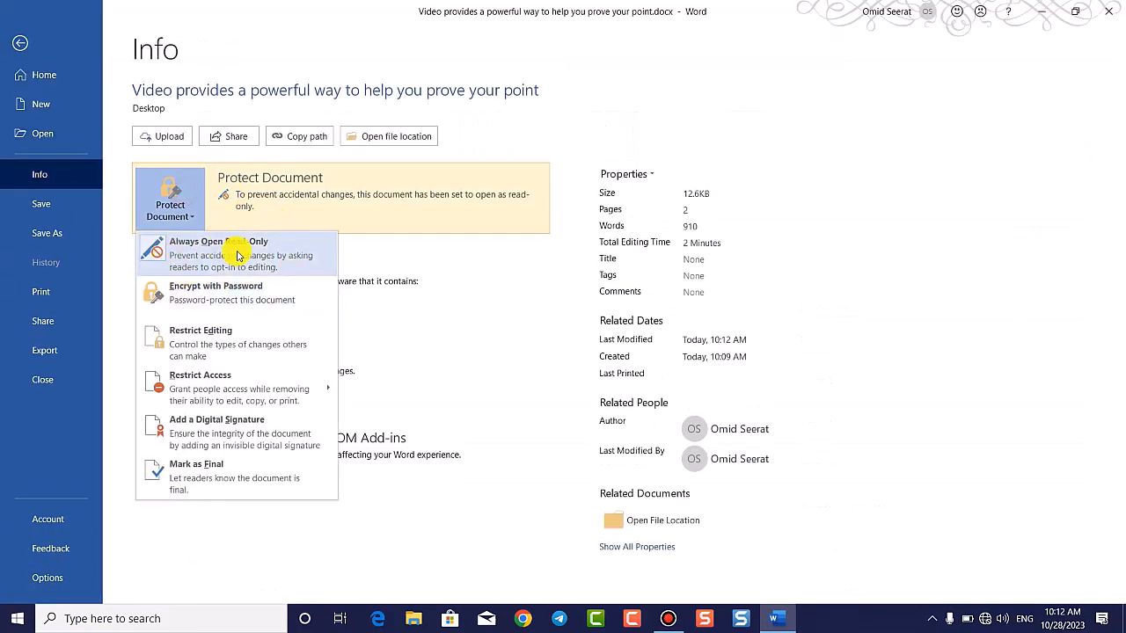
pyautogui.click(242, 255)
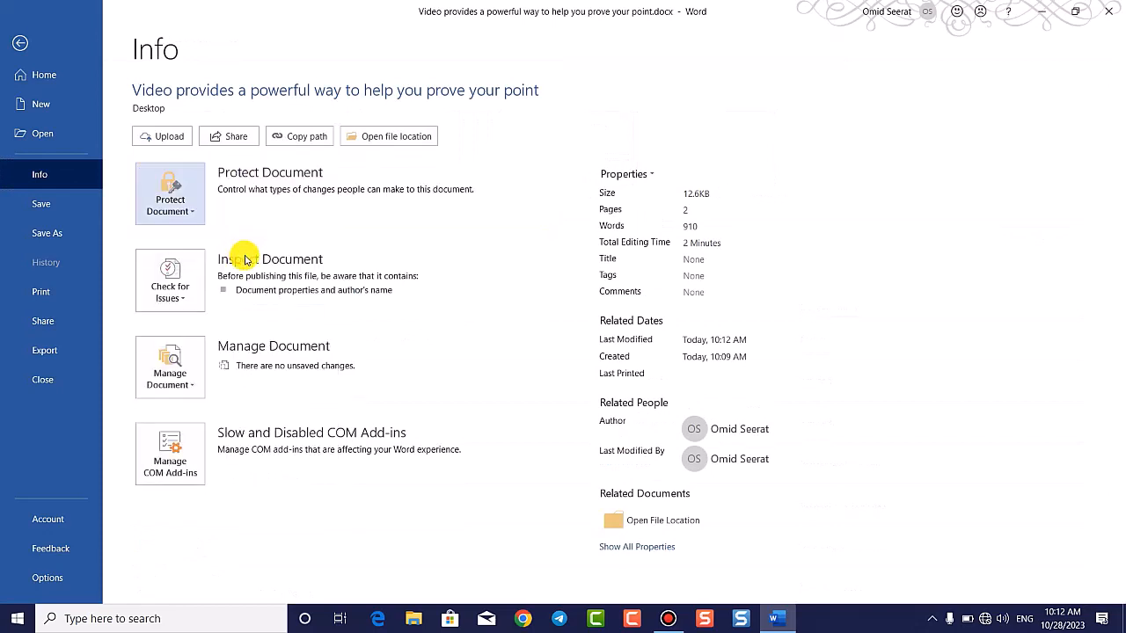
pyautogui.click(185, 220)
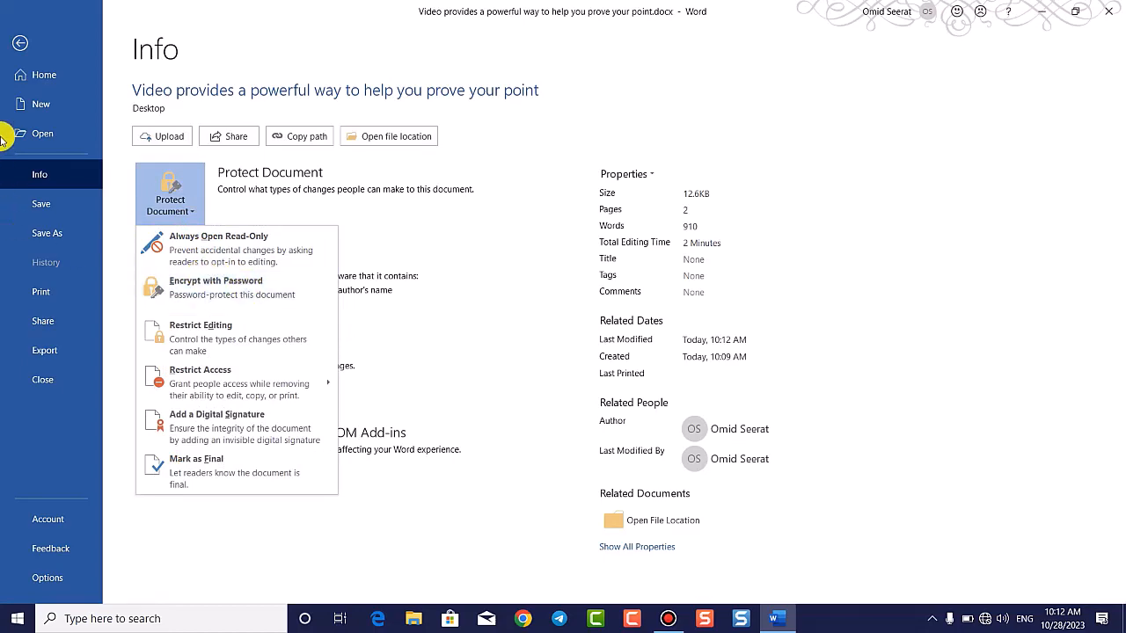
pyautogui.click(20, 43)
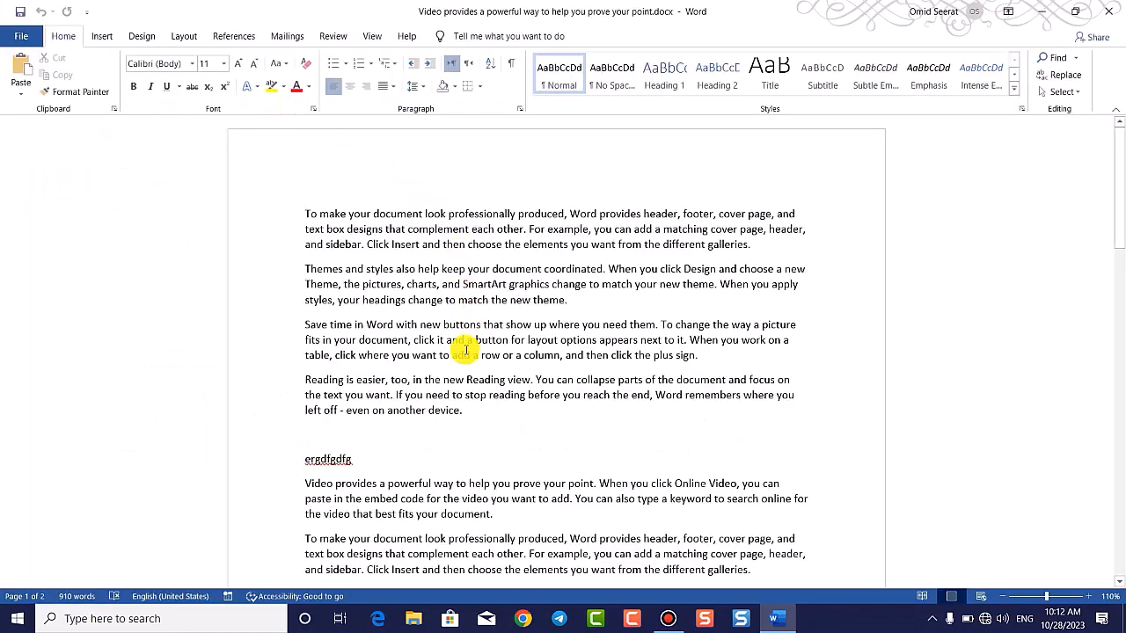
# Step: Delete the stray 'ergfgfg' line, keeping the break before the Video paragraph
pyautogui.moveTo(352, 460); pyautogui.dragTo(270, 441)
pyautogui.press('BackSpace')
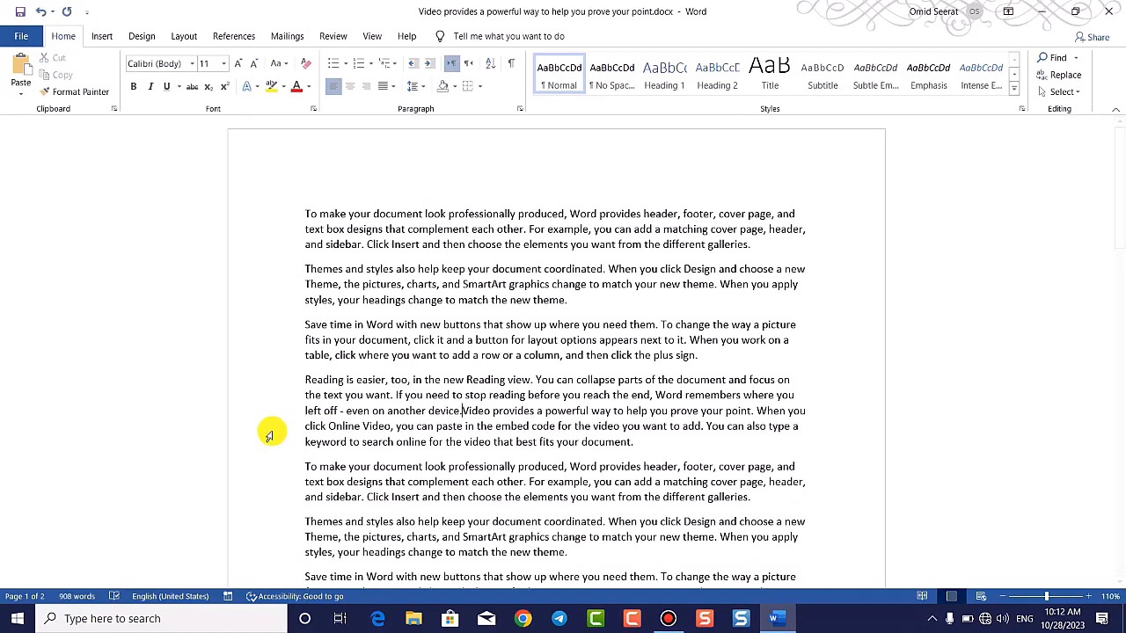
pyautogui.press('Return')
pyautogui.click(21, 36)
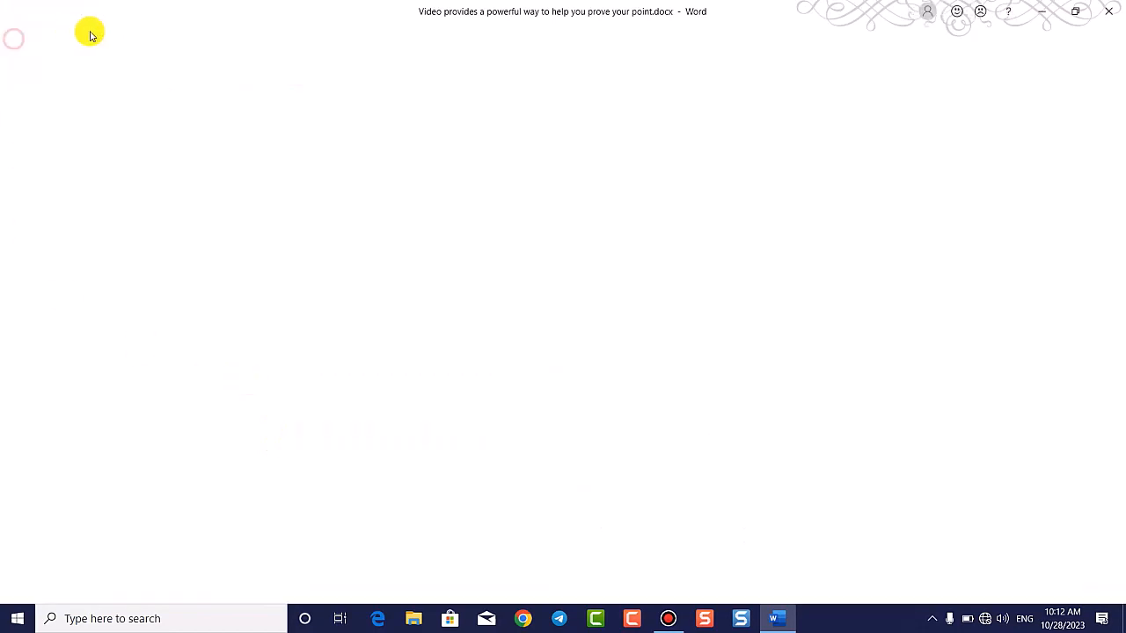
# Step: Encrypt the document with a password, entering and confirming it
pyautogui.click(44, 174)
pyautogui.click(176, 201)
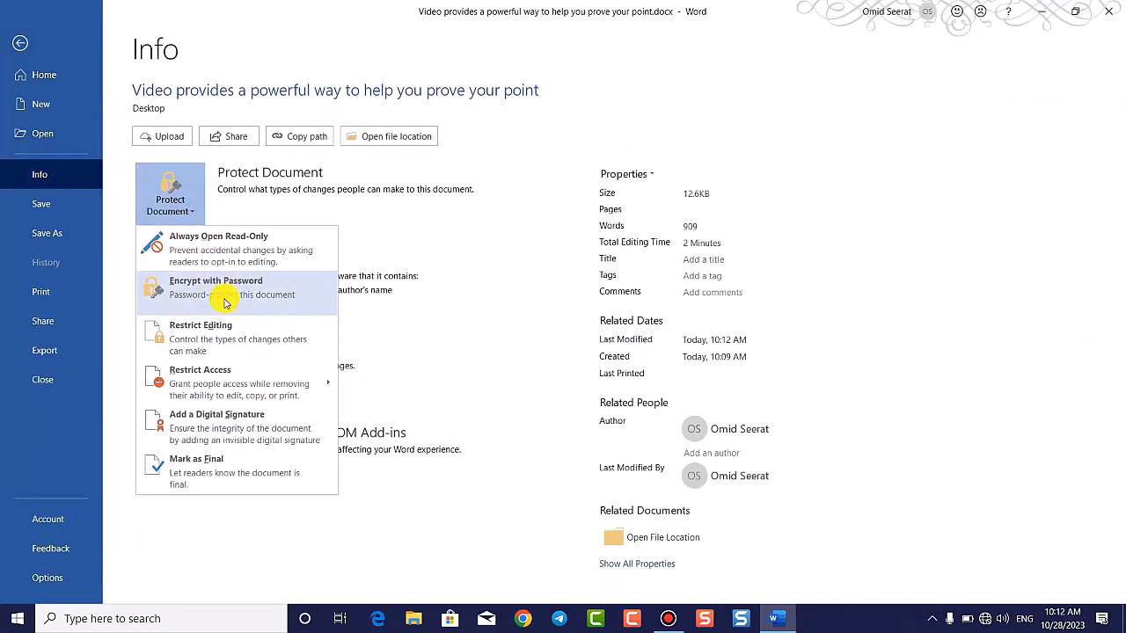
pyautogui.click(199, 288)
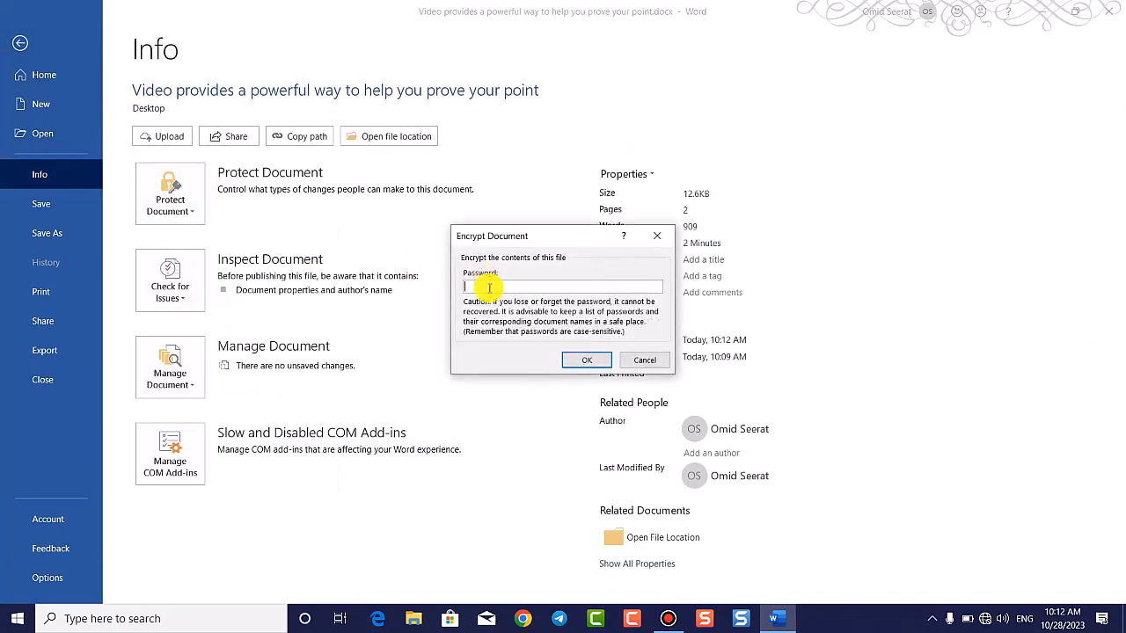
pyautogui.click(588, 361)
pyautogui.write('123')
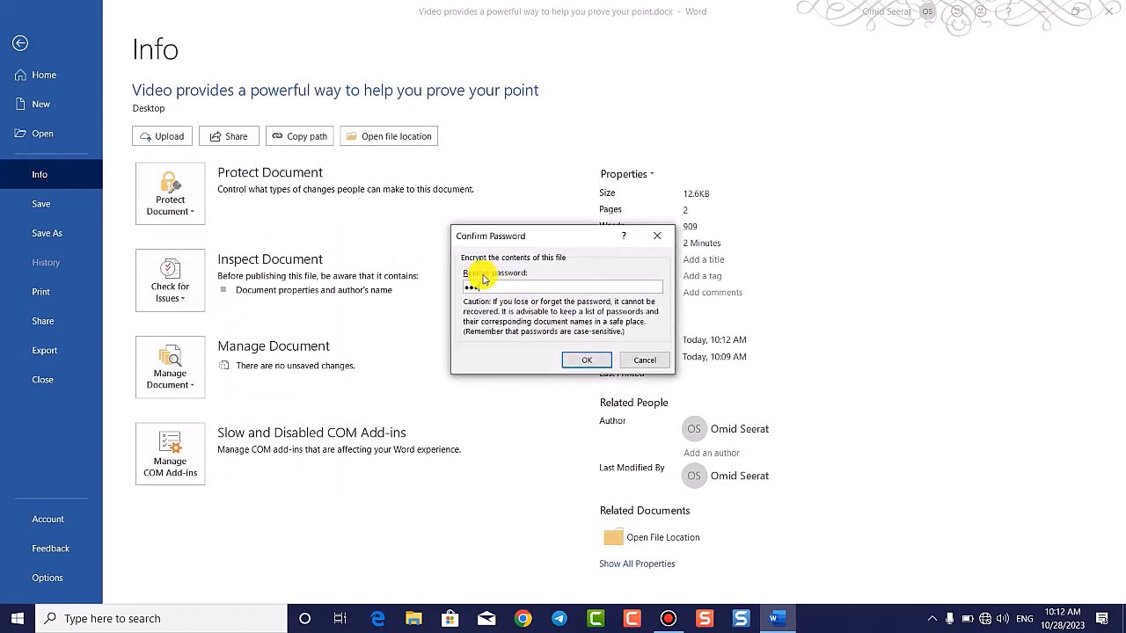
pyautogui.click(590, 363)
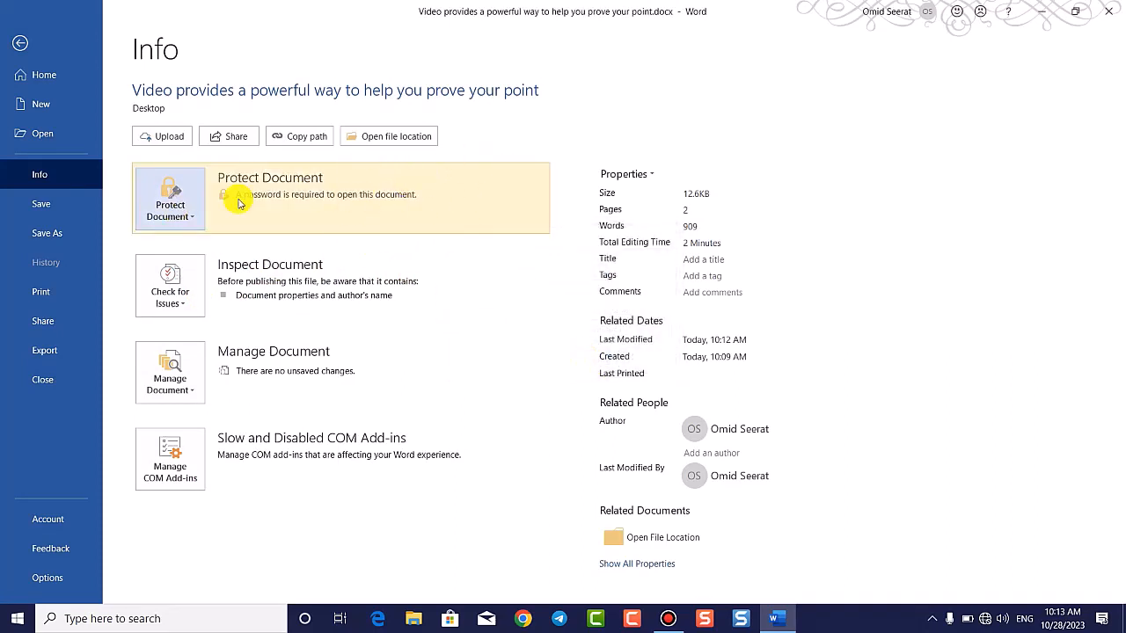
# Step: Return to the document, then close it saving the changes
pyautogui.click(19, 42)
pyautogui.scroll(-5, 678, 215)
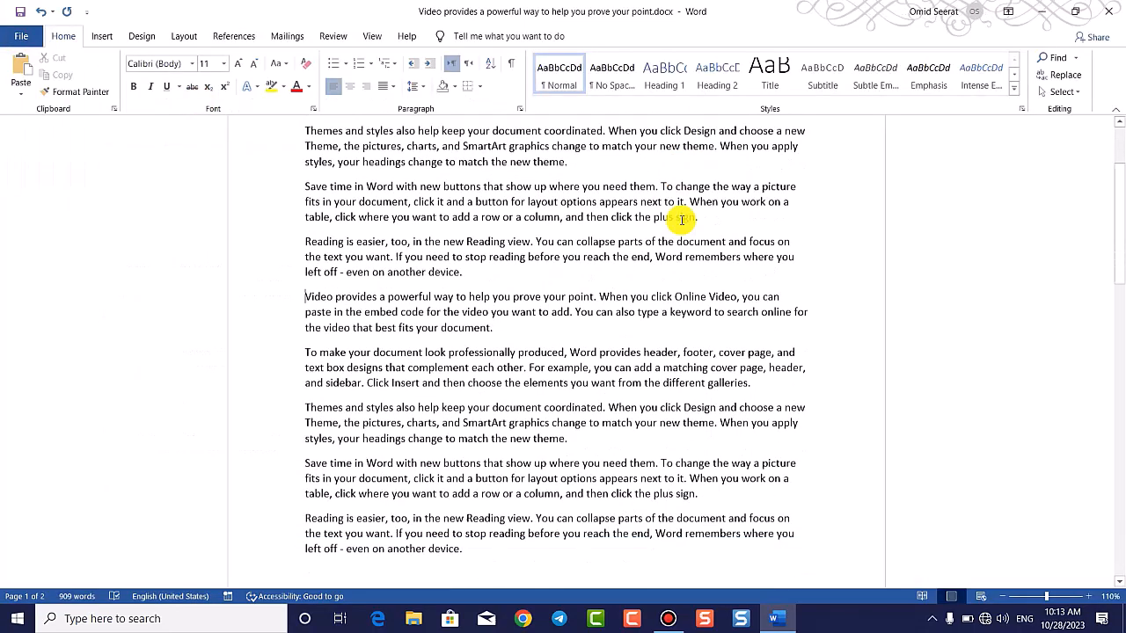
pyautogui.scroll(4, 692, 233)
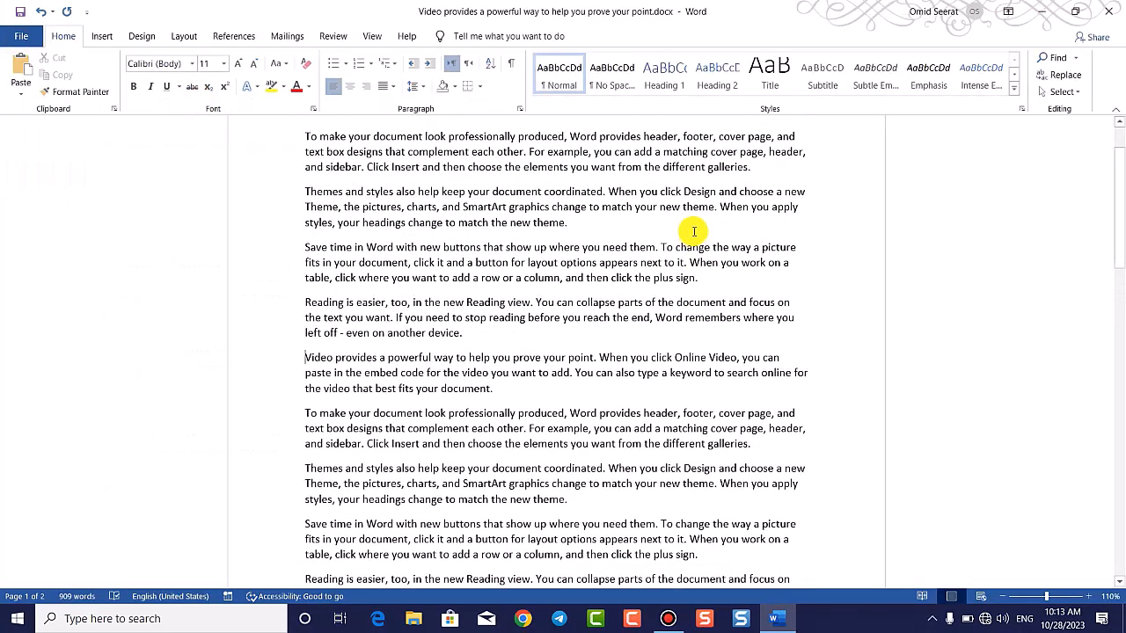
pyautogui.click(1108, 11)
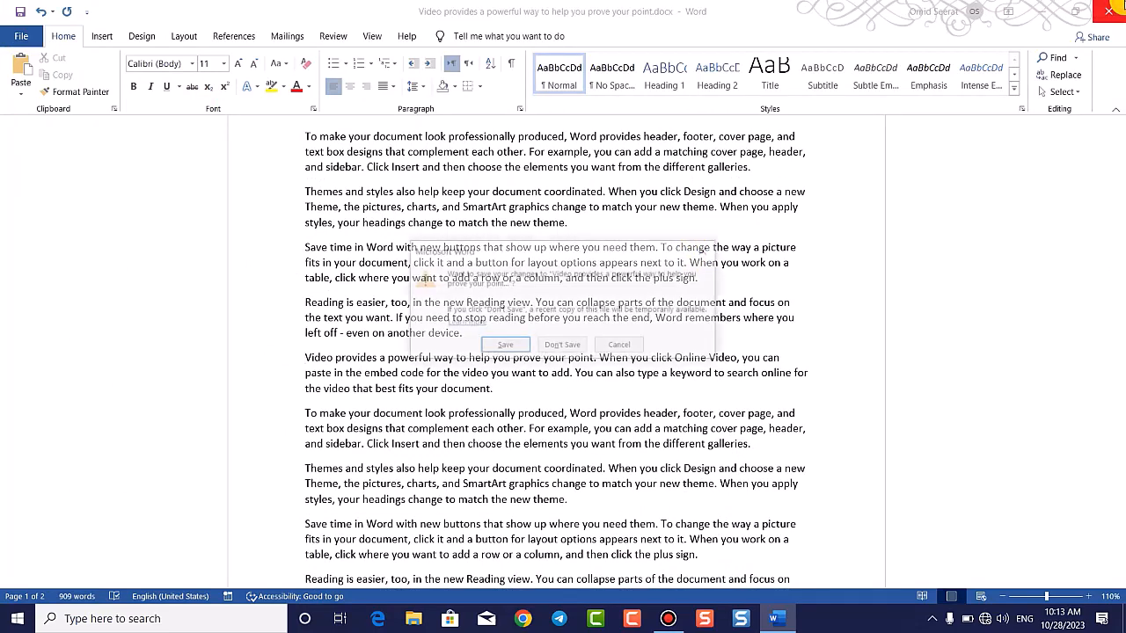
pyautogui.click(509, 347)
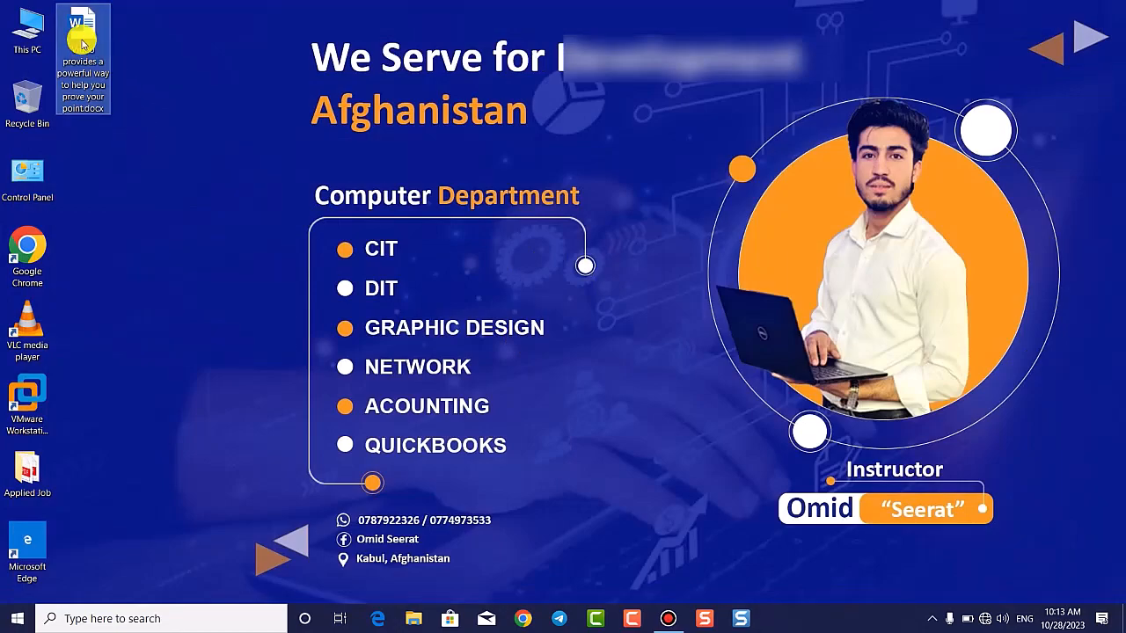
# Step: Open the Desktop document, cancel the password prompt, and close the empty Word window
pyautogui.doubleClick(81, 42)
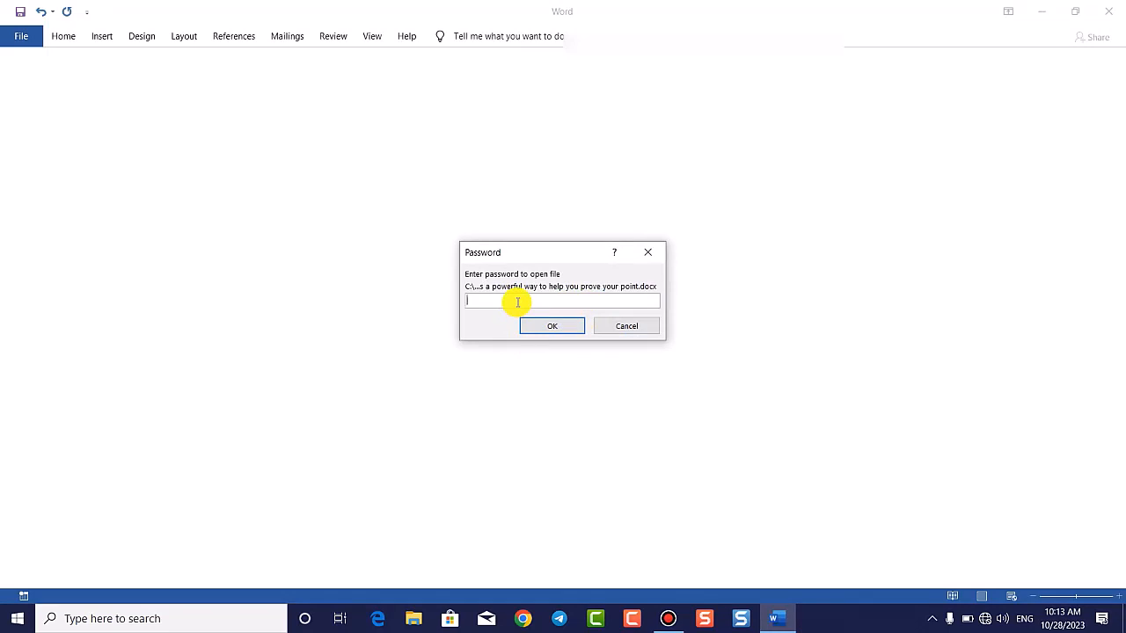
pyautogui.click(653, 256)
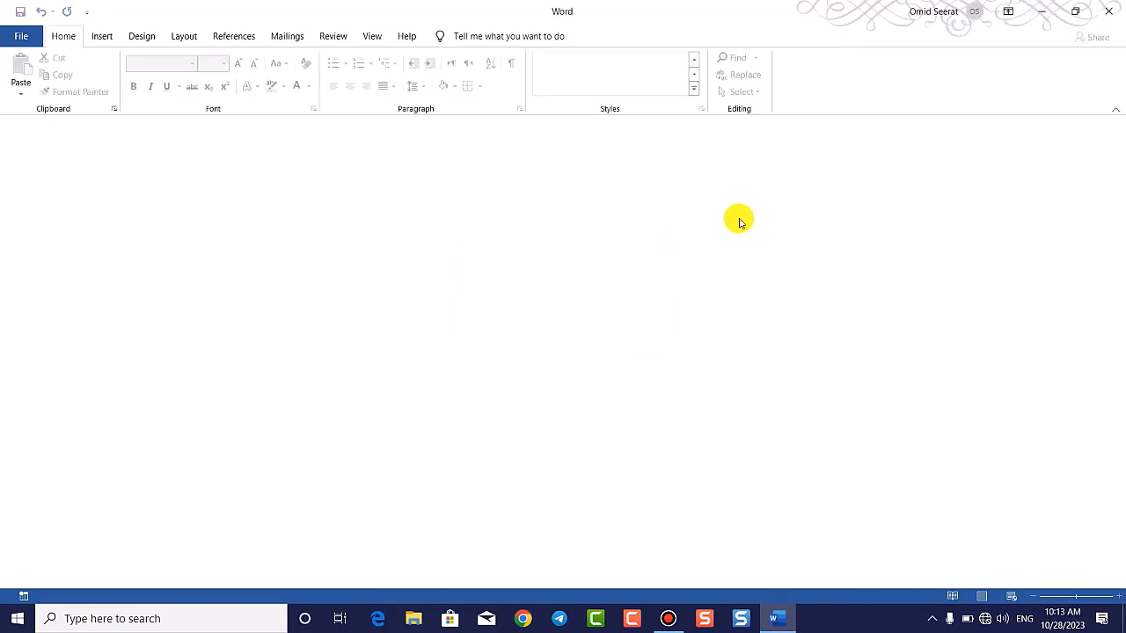
pyautogui.click(1109, 10)
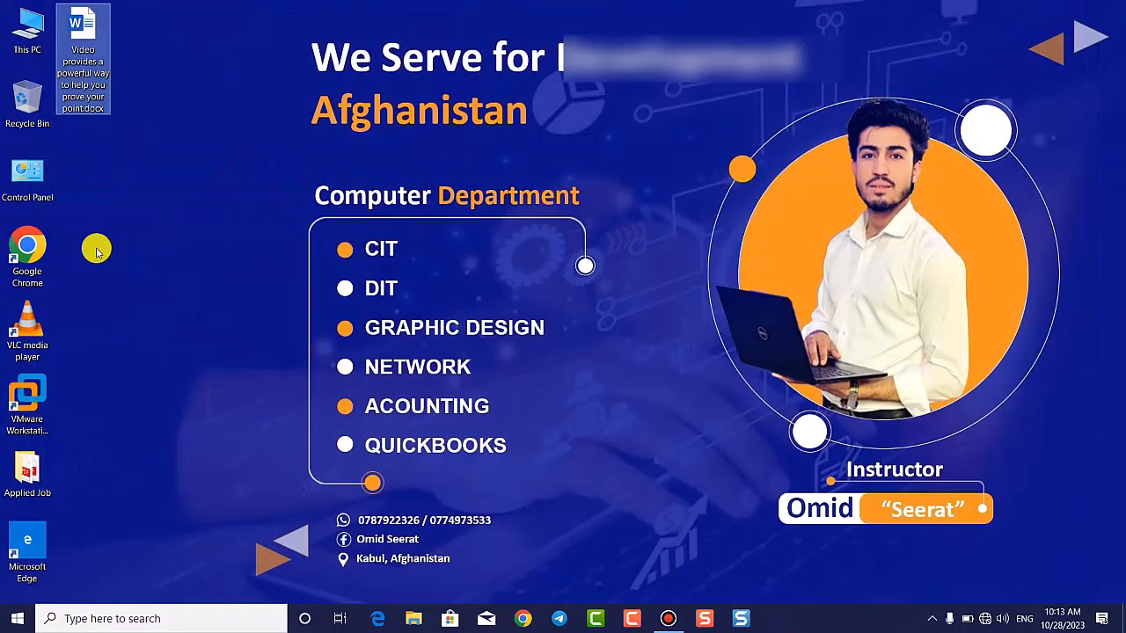
# Step: Reopen the document and enter its password to show the text
pyautogui.click(120, 202)
pyautogui.moveTo(159, 164); pyautogui.dragTo(66, 16)
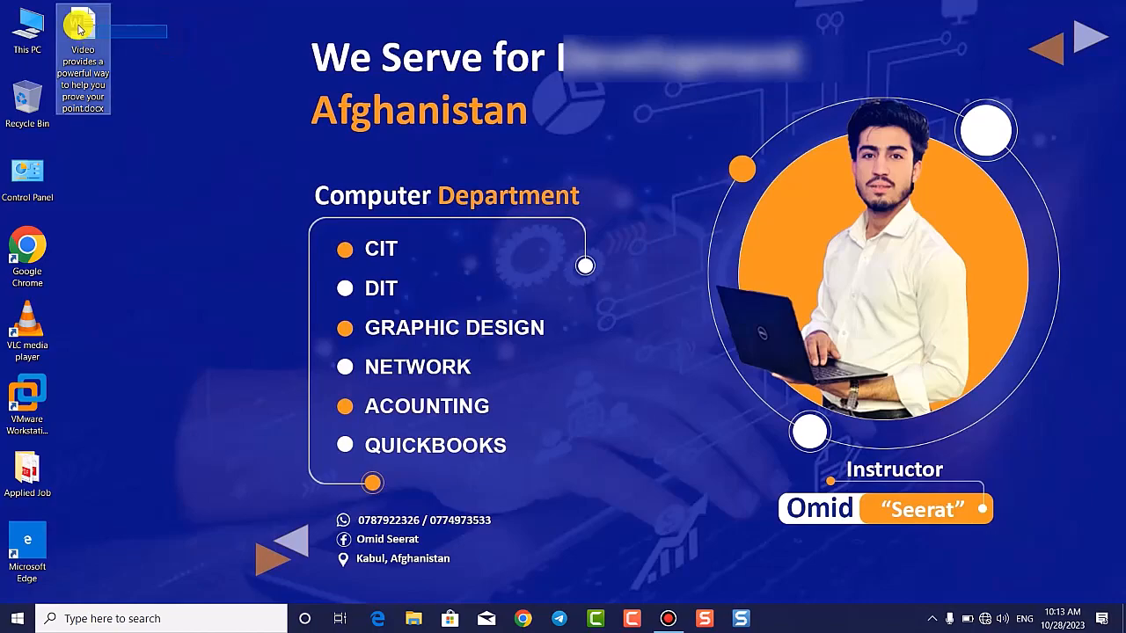
pyautogui.doubleClick(81, 27)
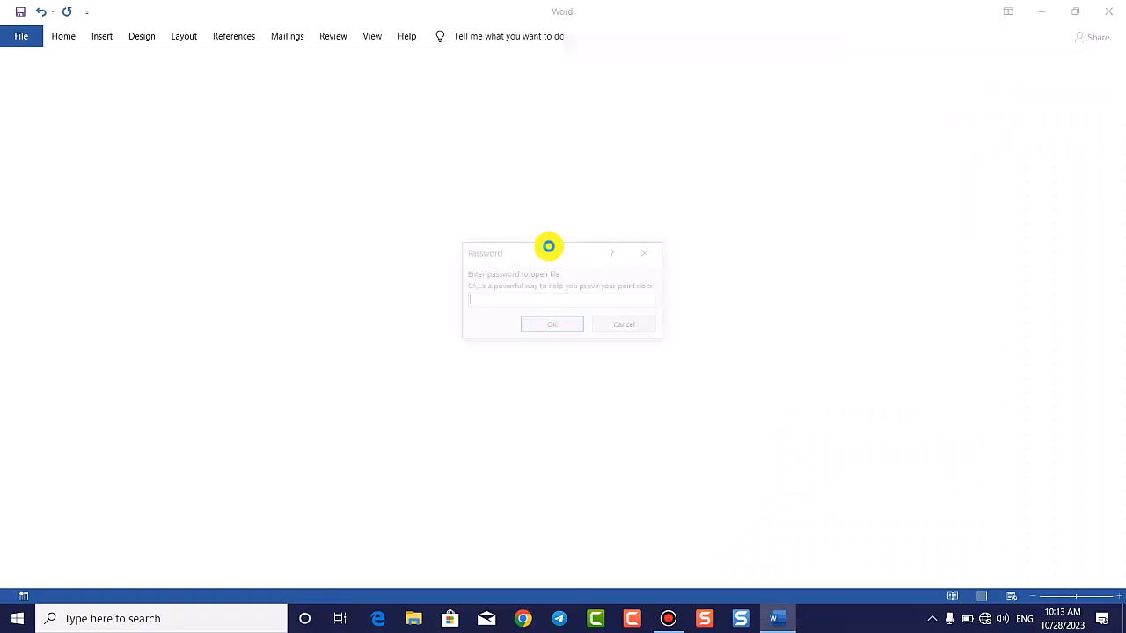
pyautogui.write('123')
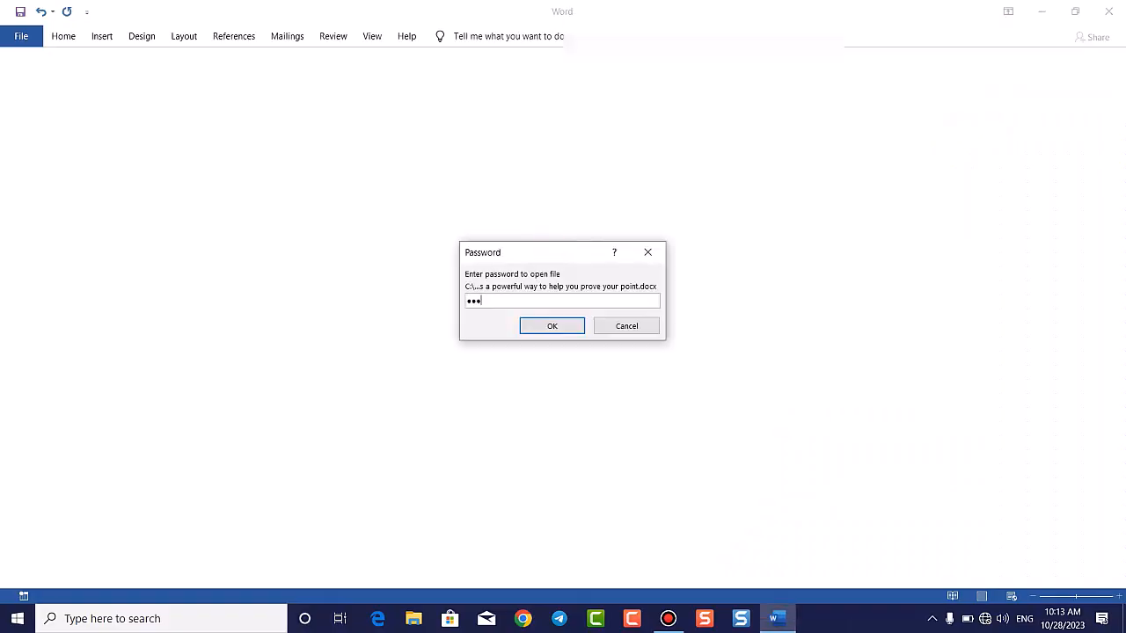
pyautogui.click(576, 325)
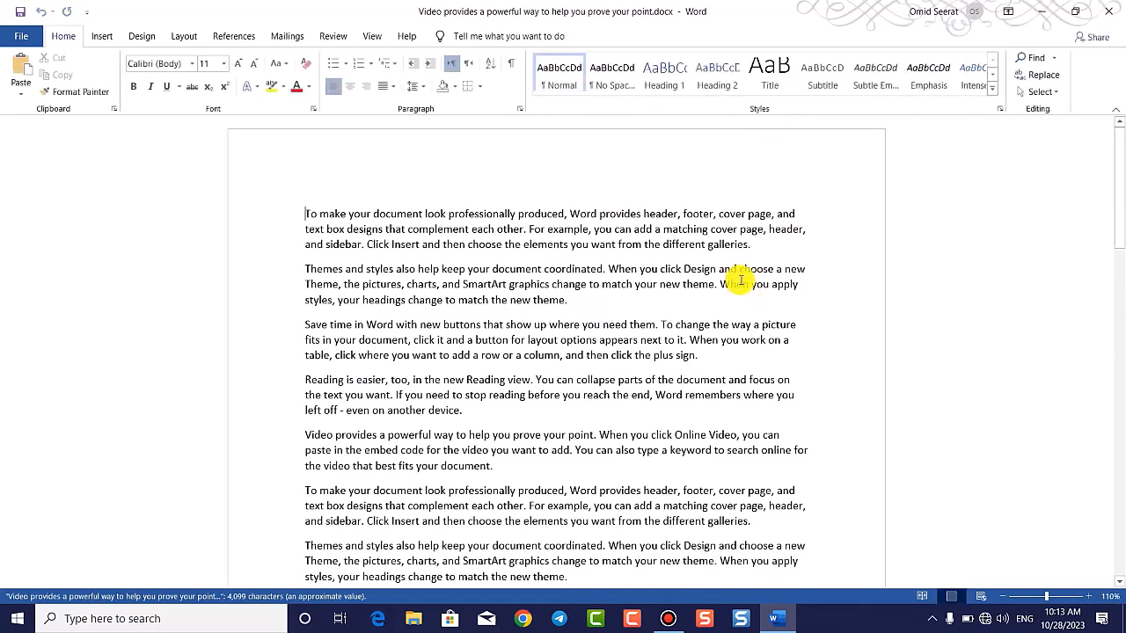
# Step: Clear the password in Encrypt with Password and go back to the editable document
pyautogui.click(23, 36)
pyautogui.click(53, 176)
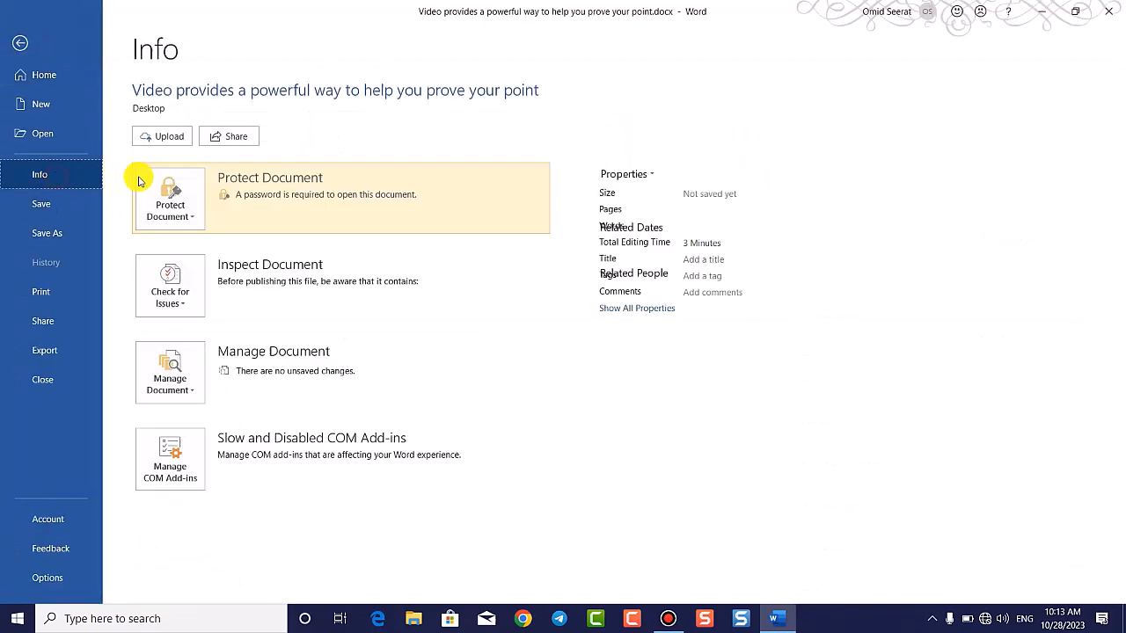
pyautogui.click(175, 210)
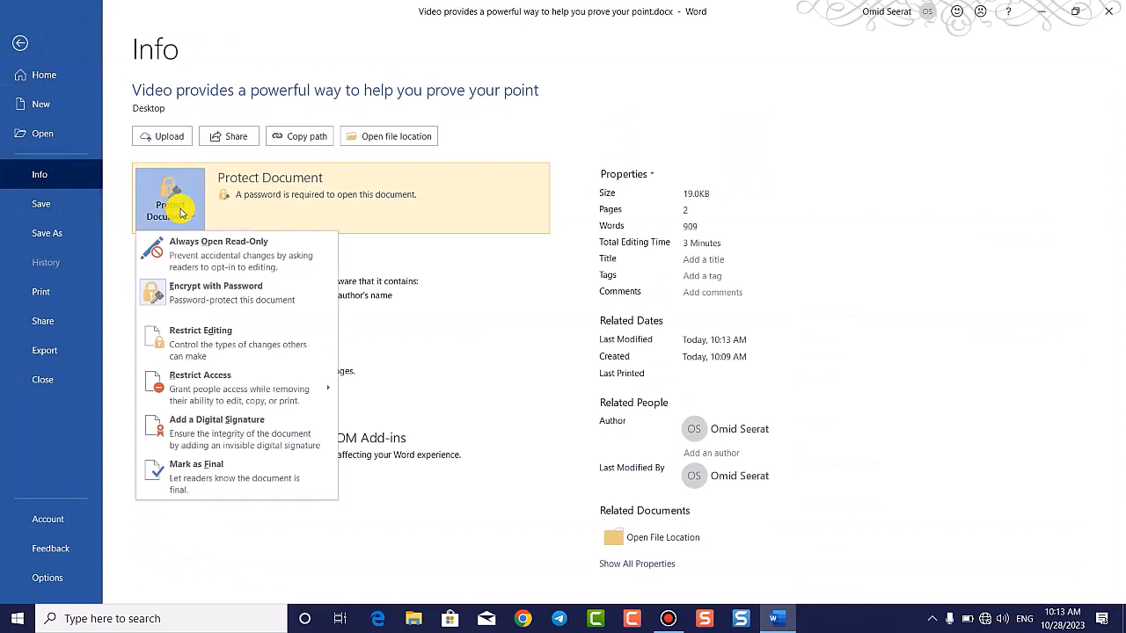
pyautogui.click(218, 296)
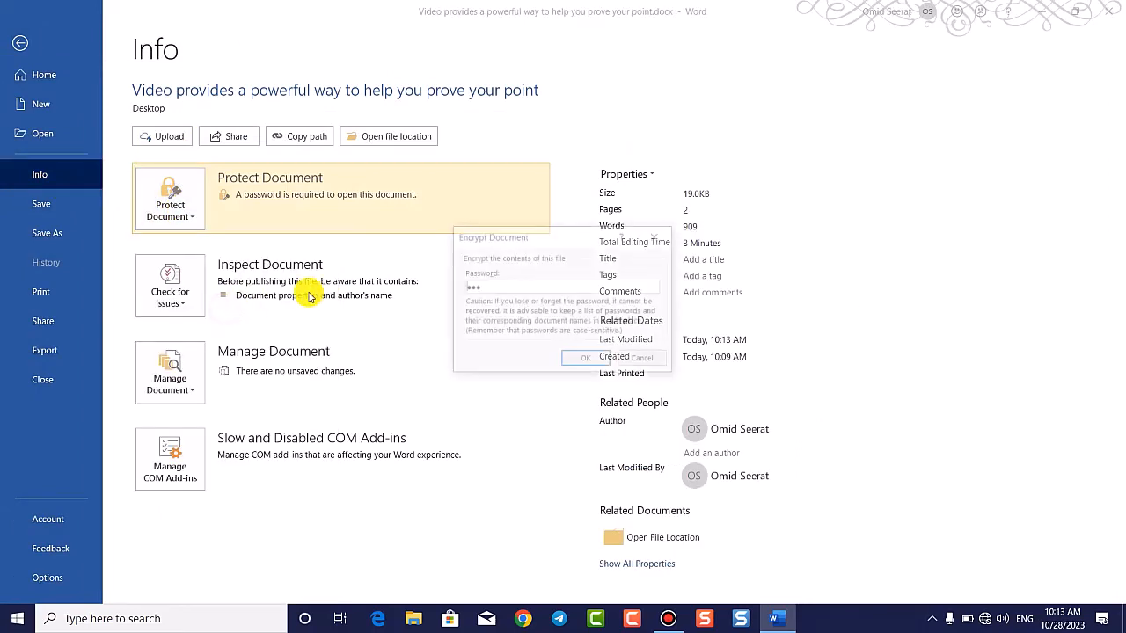
pyautogui.moveTo(480, 287); pyautogui.dragTo(438, 289)
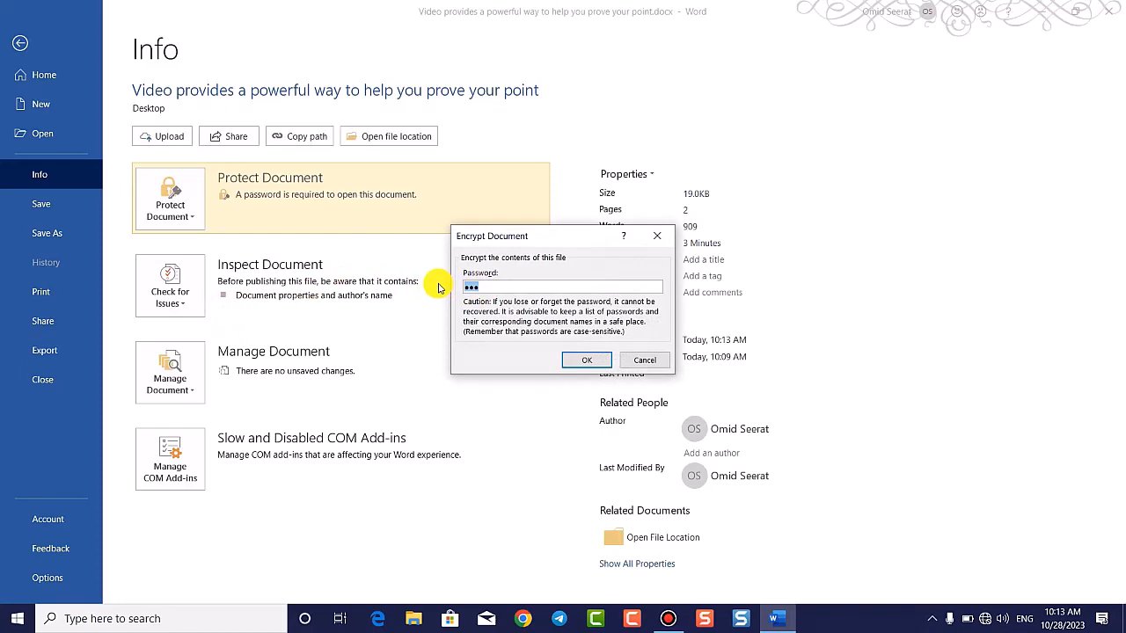
pyautogui.press('BackSpace')
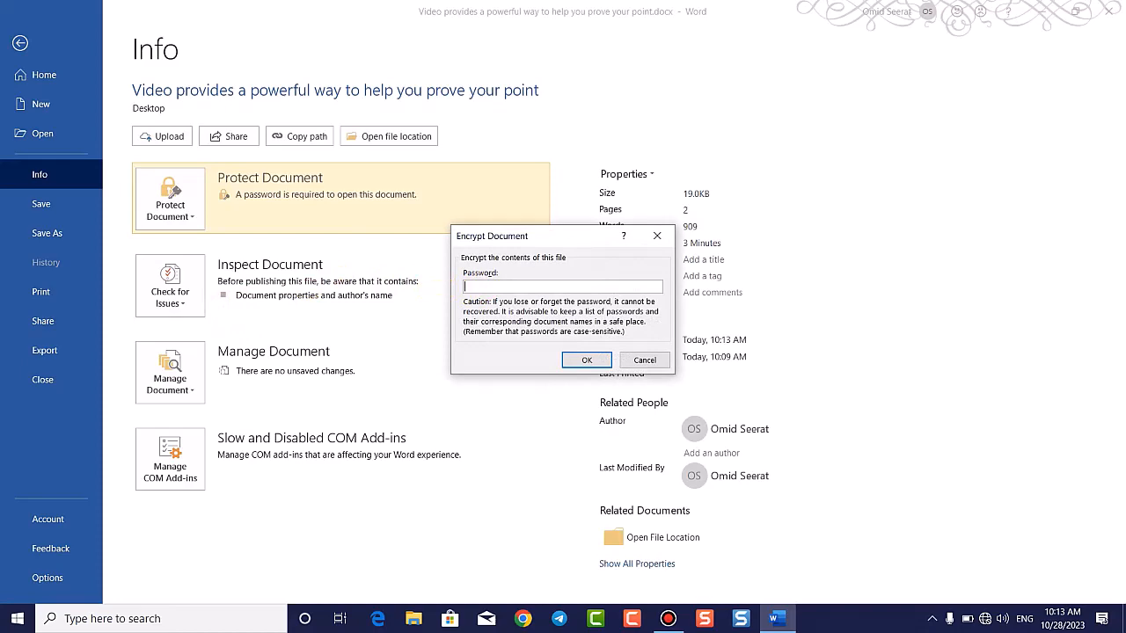
pyautogui.click(594, 361)
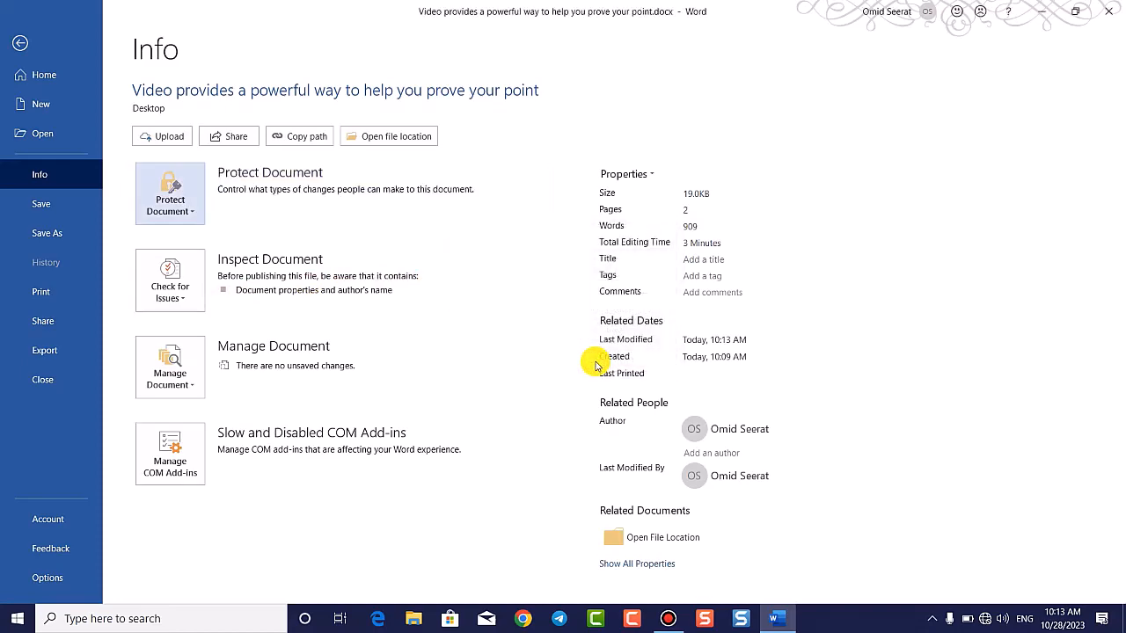
pyautogui.click(19, 44)
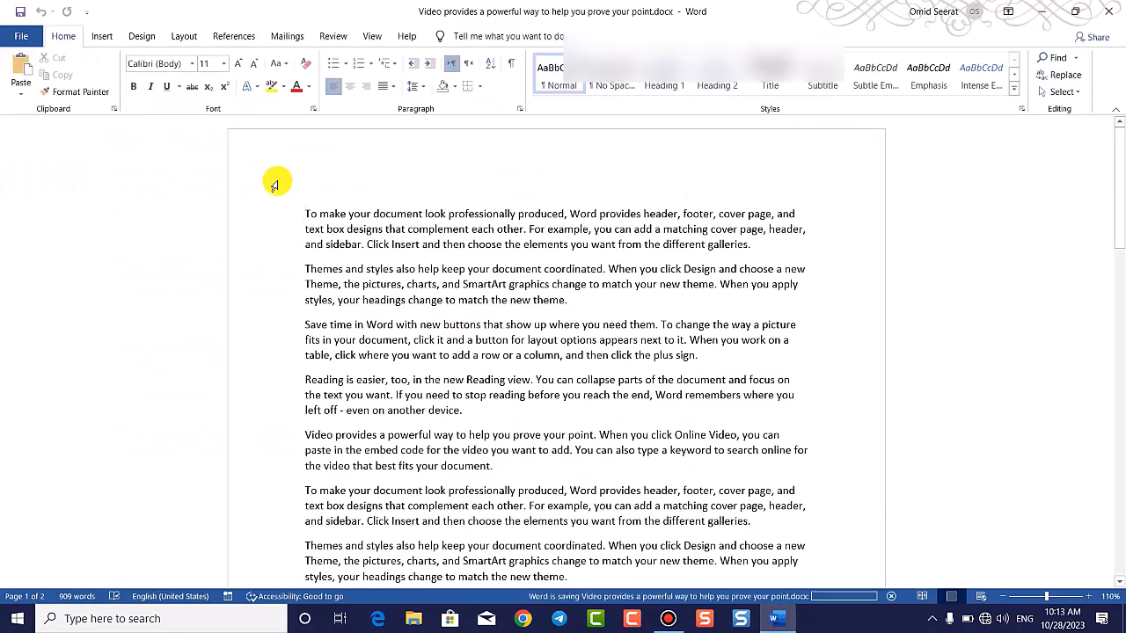
# Step: Close Word, reopen the Desktop document without a password, and show Protect Document choices on Info
pyautogui.click(1110, 11)
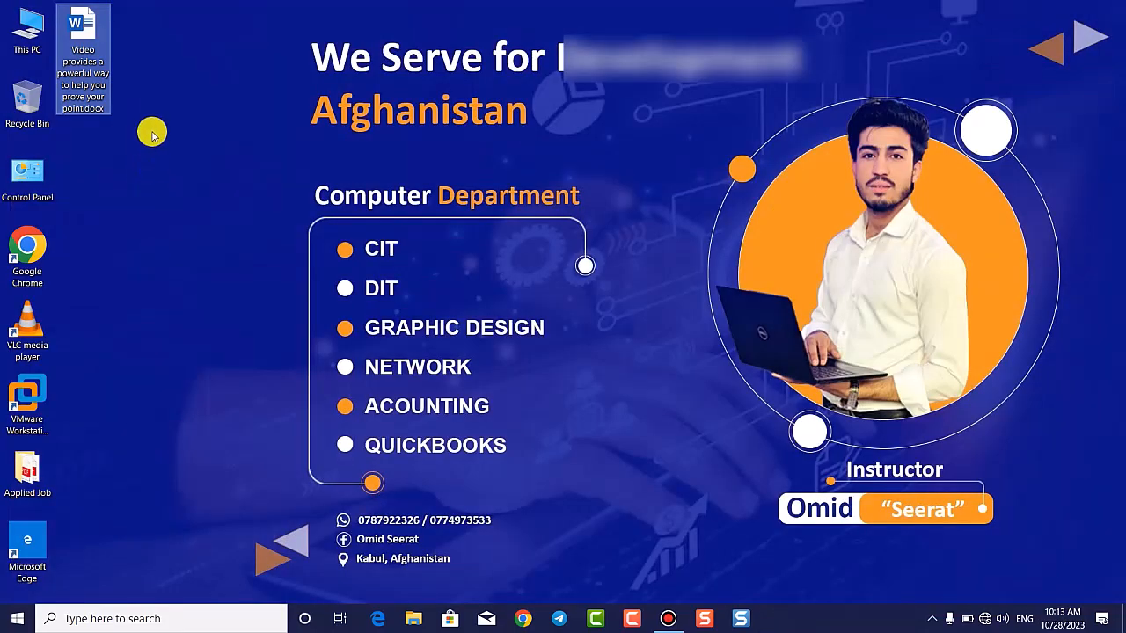
pyautogui.doubleClick(73, 18)
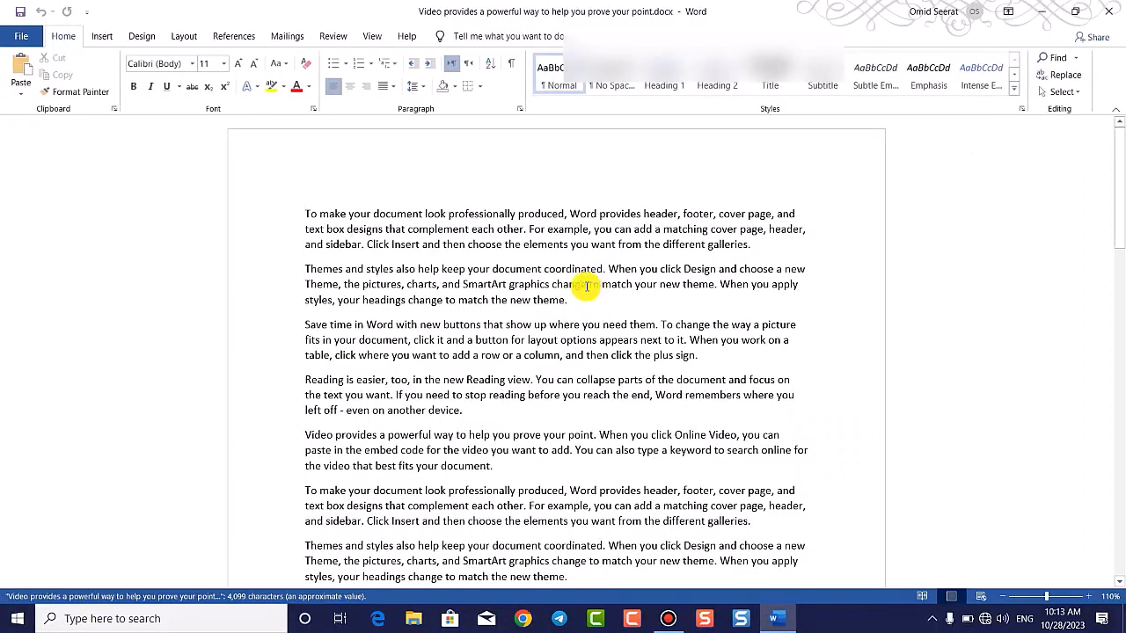
pyautogui.click(22, 36)
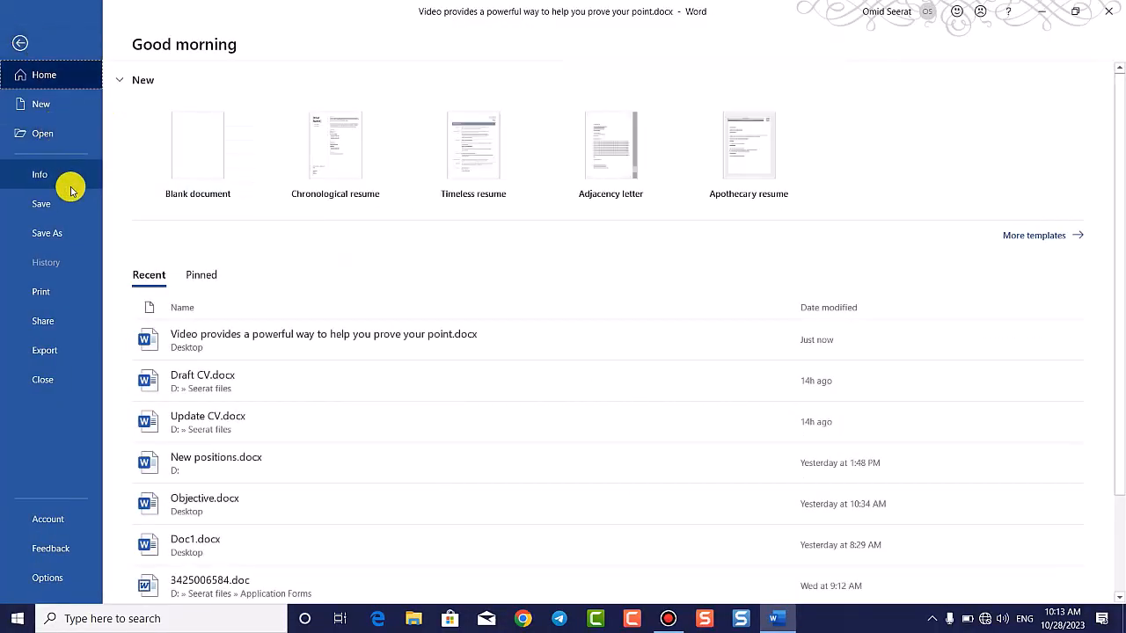
pyautogui.click(68, 176)
pyautogui.click(185, 204)
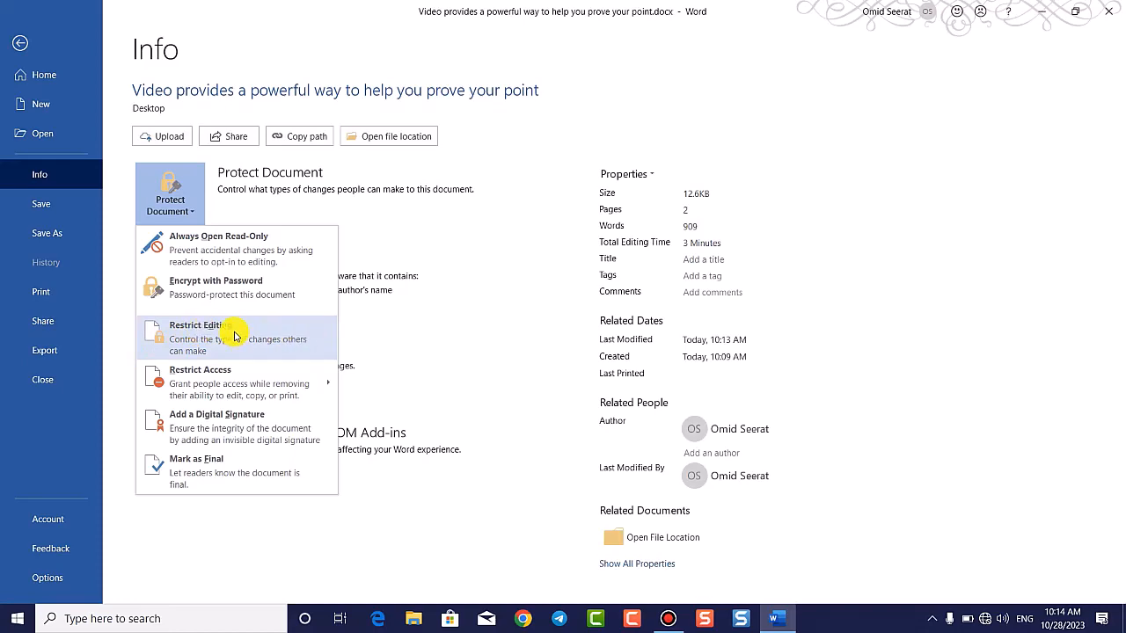
# Step: Choose Restrict Editing and open the Restrict Editing pane from the Review tab
pyautogui.click(236, 336)
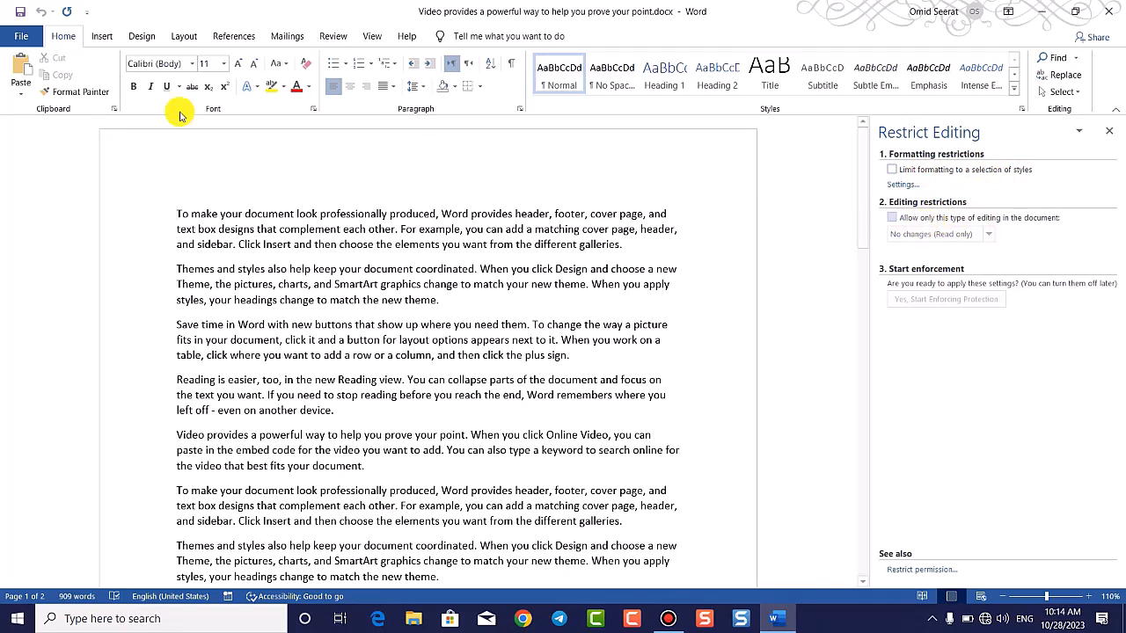
pyautogui.click(332, 36)
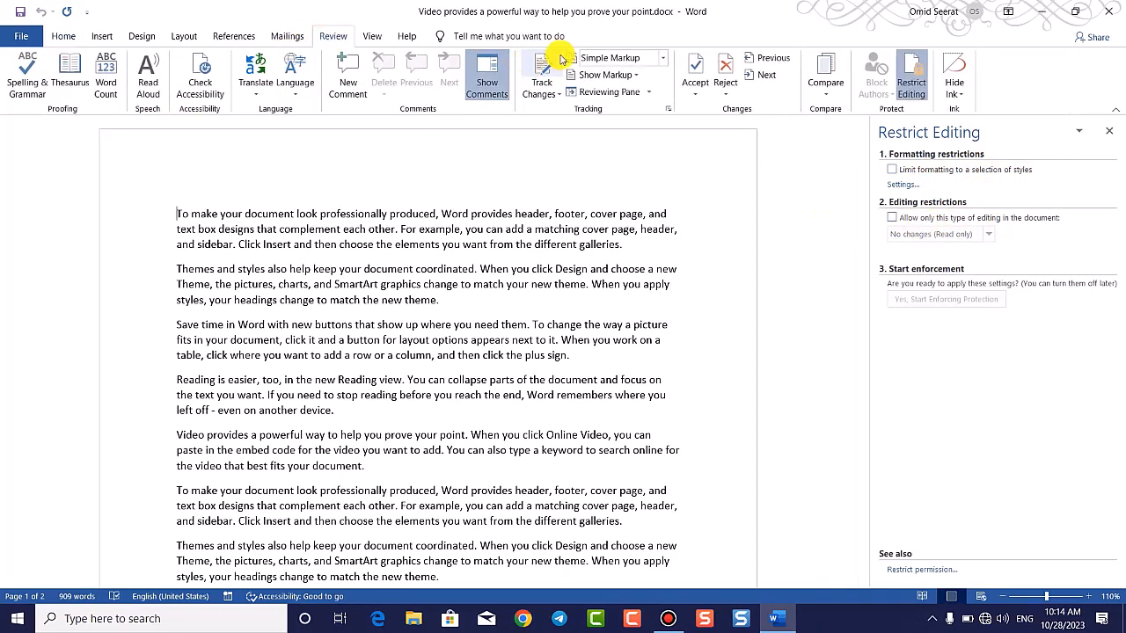
pyautogui.click(920, 83)
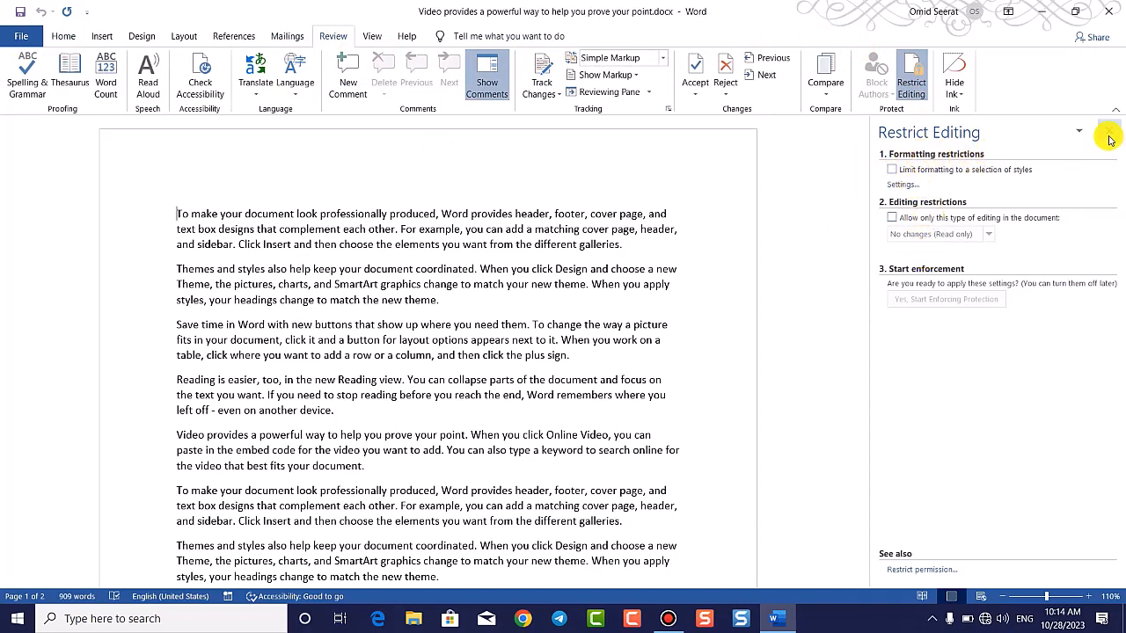
# Step: Make all text bold, dark green, 22-pt Aldhabi and tick Limit formatting to a selection of styles
pyautogui.click(69, 36)
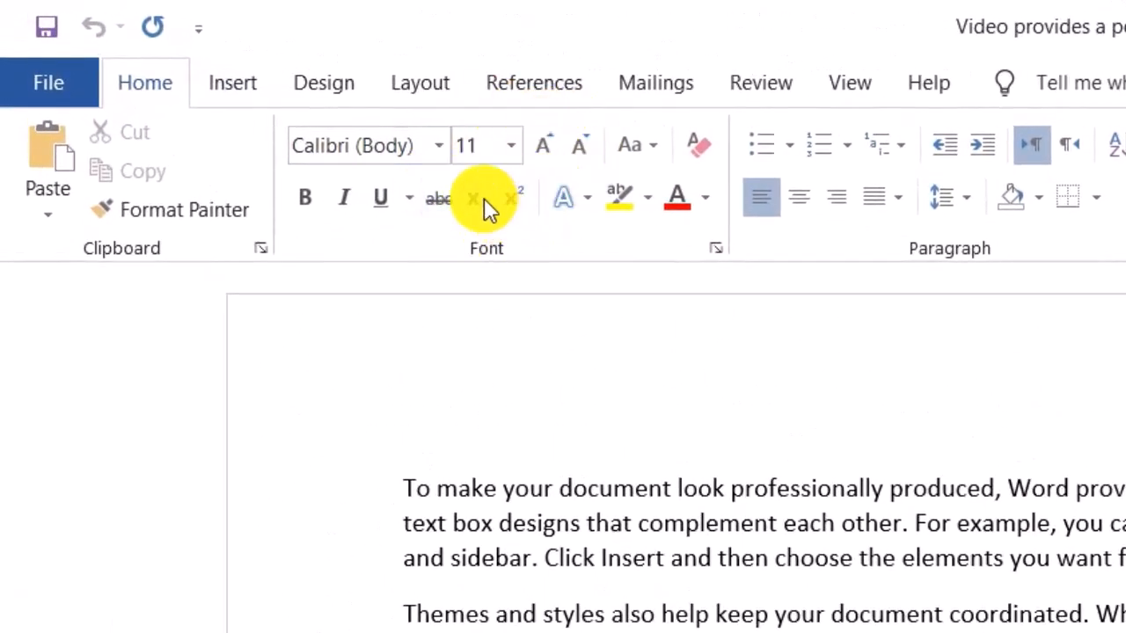
pyautogui.click(579, 439)
pyautogui.hotkey('ctrl', 'a')
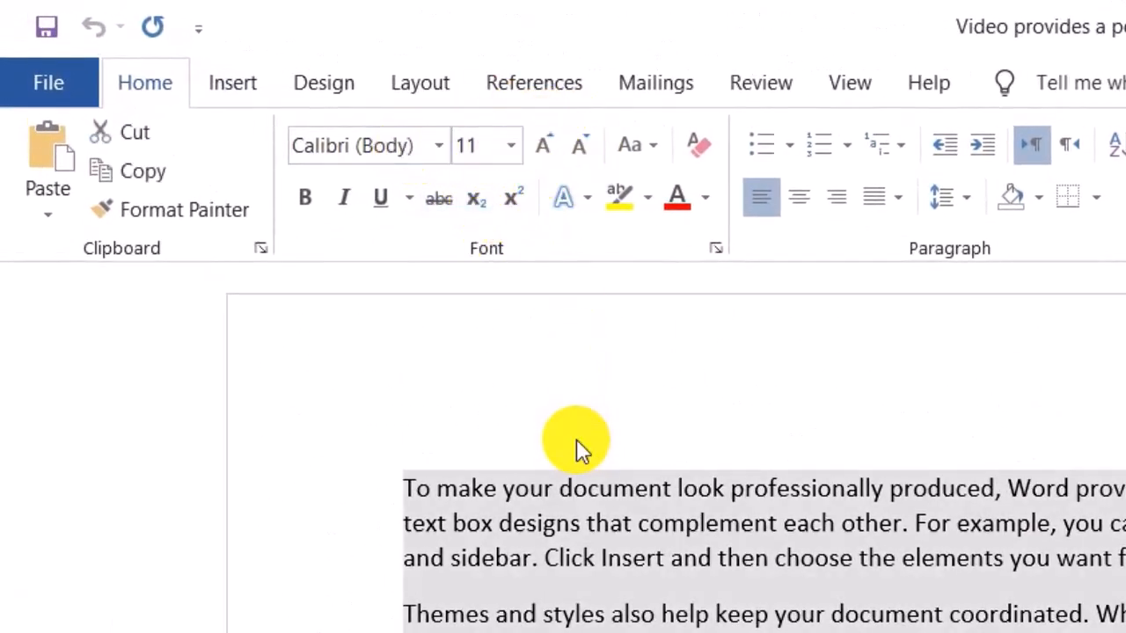
pyautogui.click(308, 196)
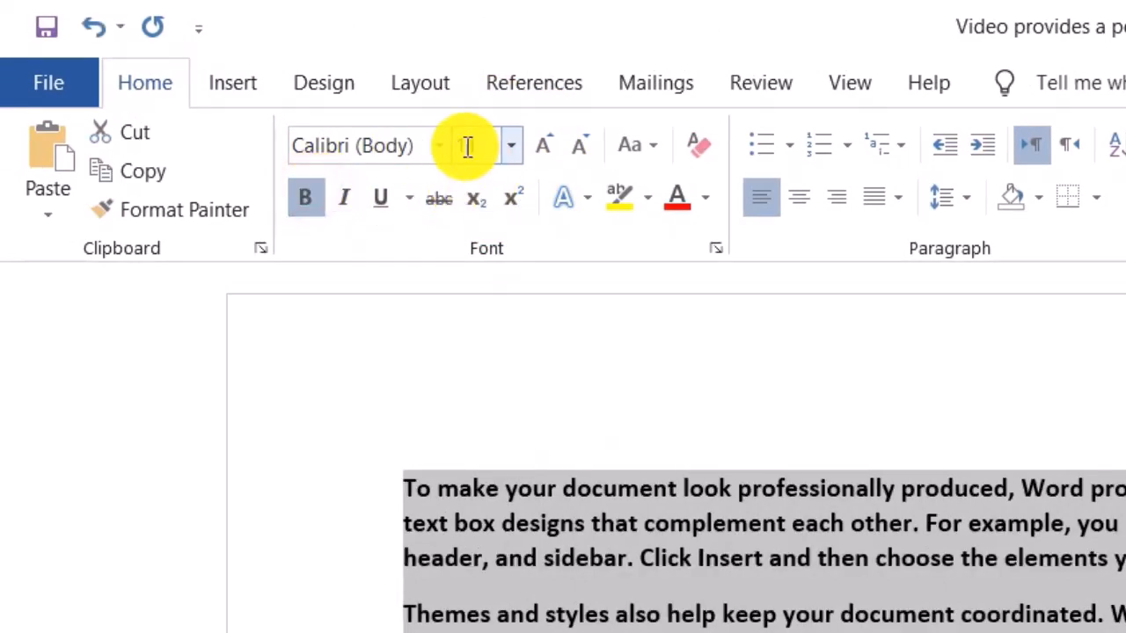
pyautogui.click(439, 144)
pyautogui.click(497, 463)
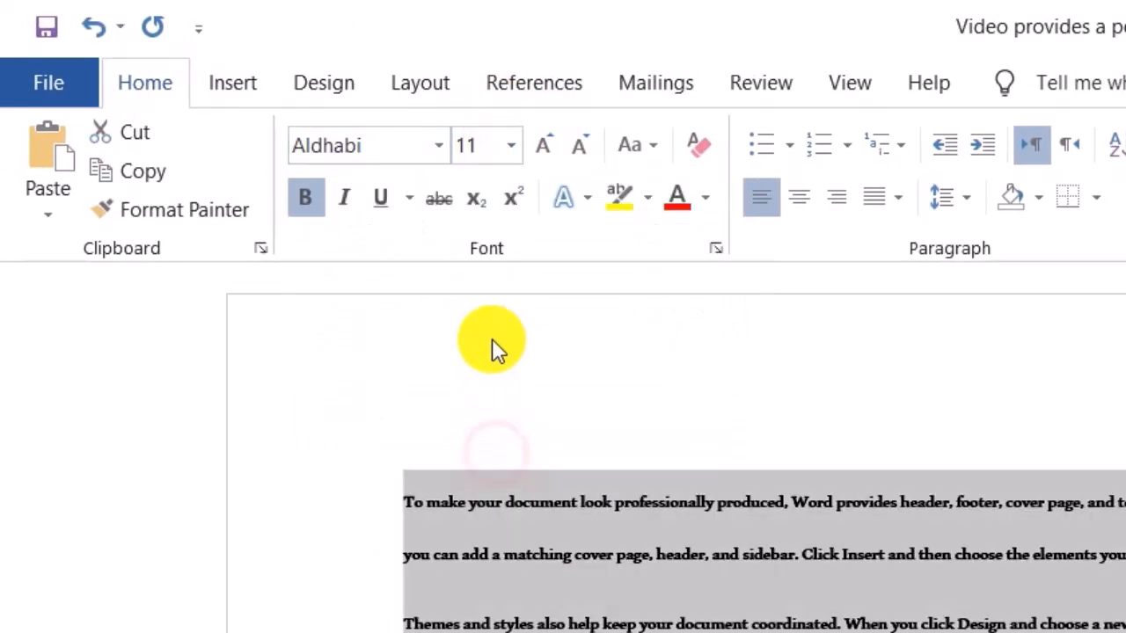
pyautogui.click(513, 150)
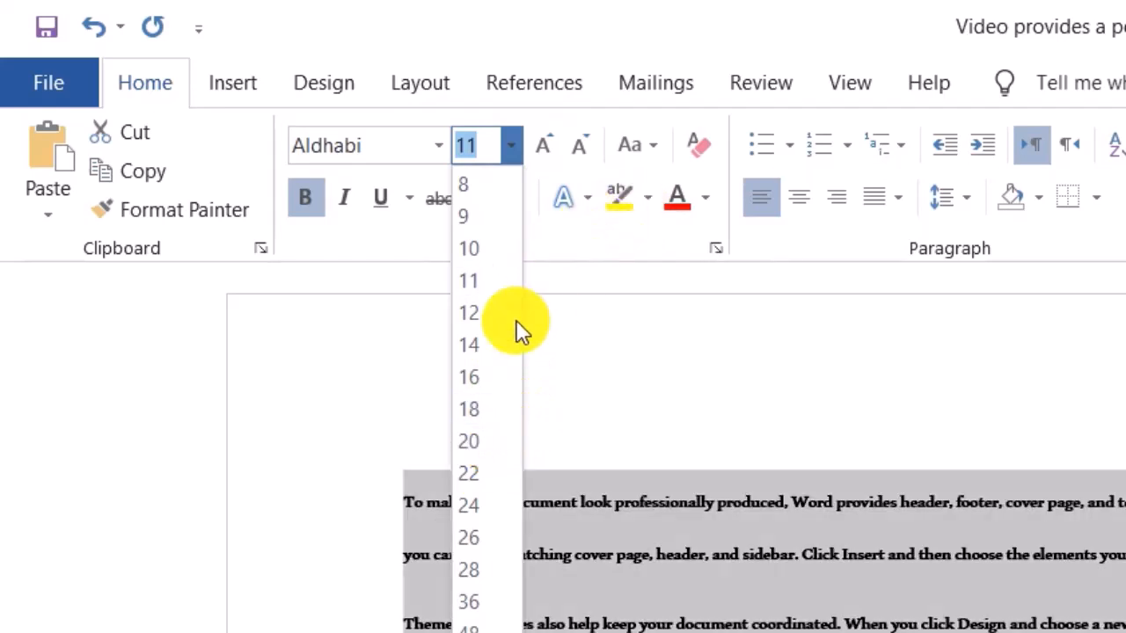
pyautogui.click(461, 461)
pyautogui.click(703, 197)
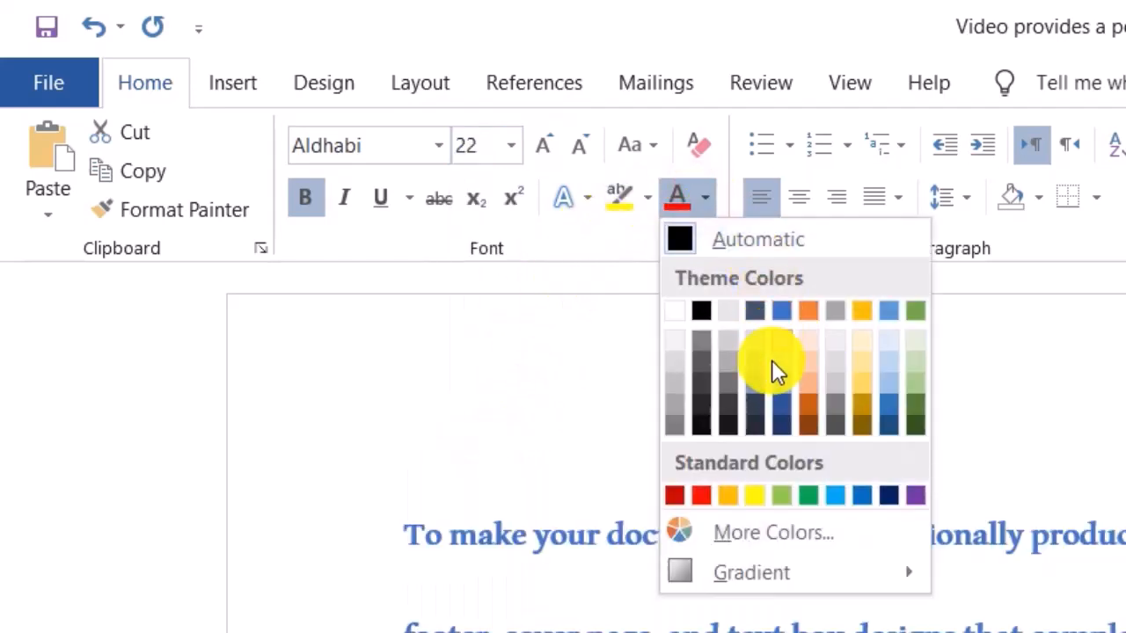
pyautogui.click(916, 407)
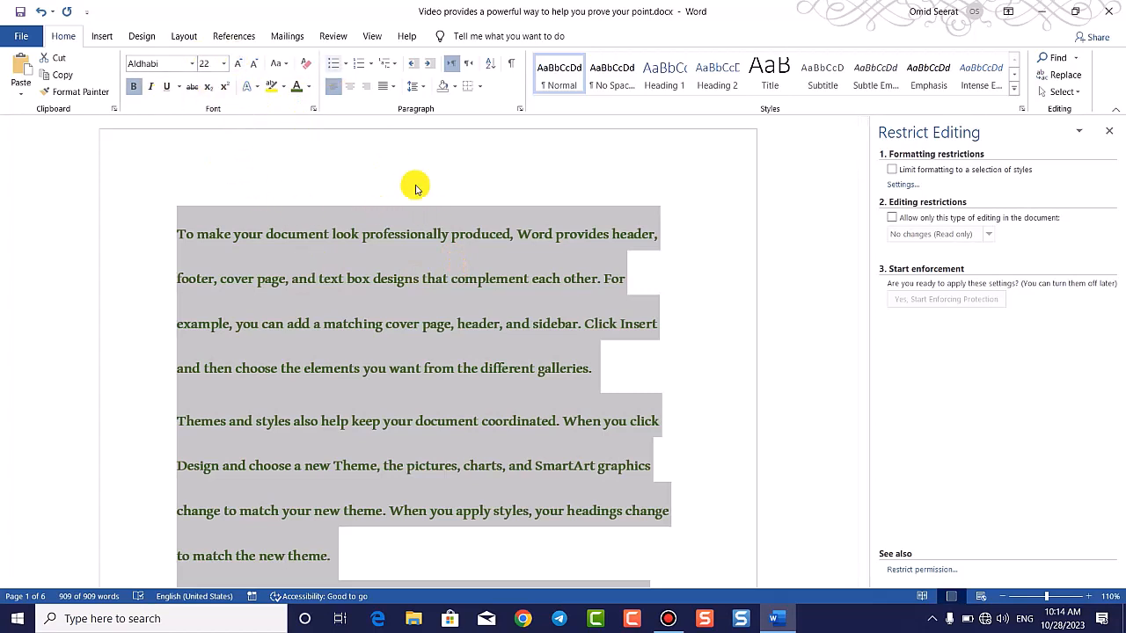
pyautogui.click(901, 172)
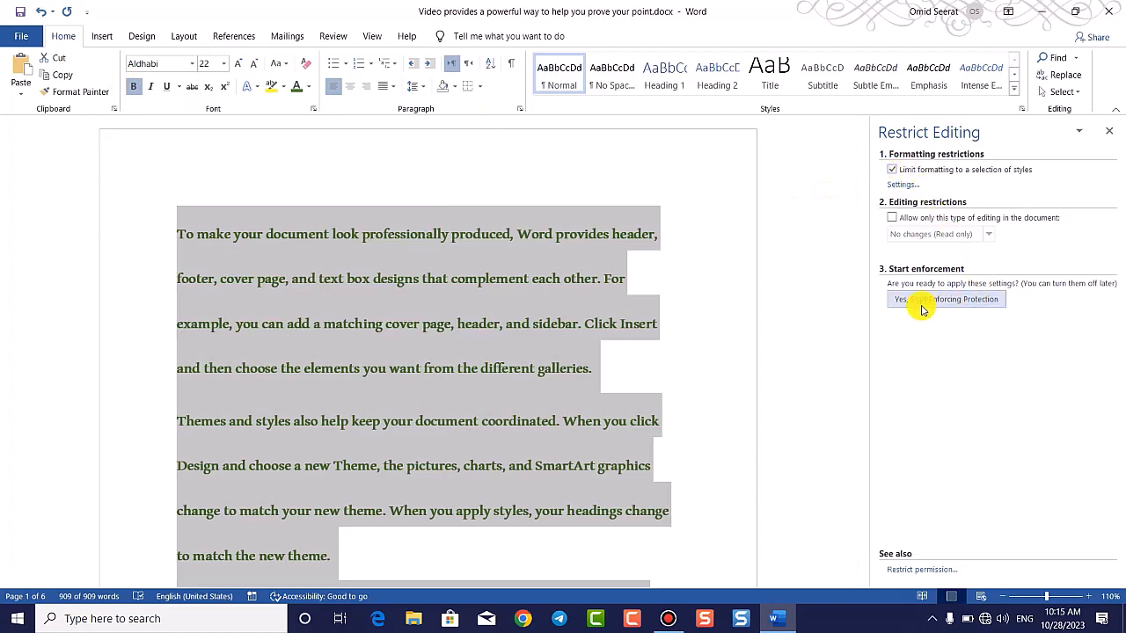
# Step: Start enforcing protection with a confirmed password, then close the Restrict Editing pane
pyautogui.click(957, 302)
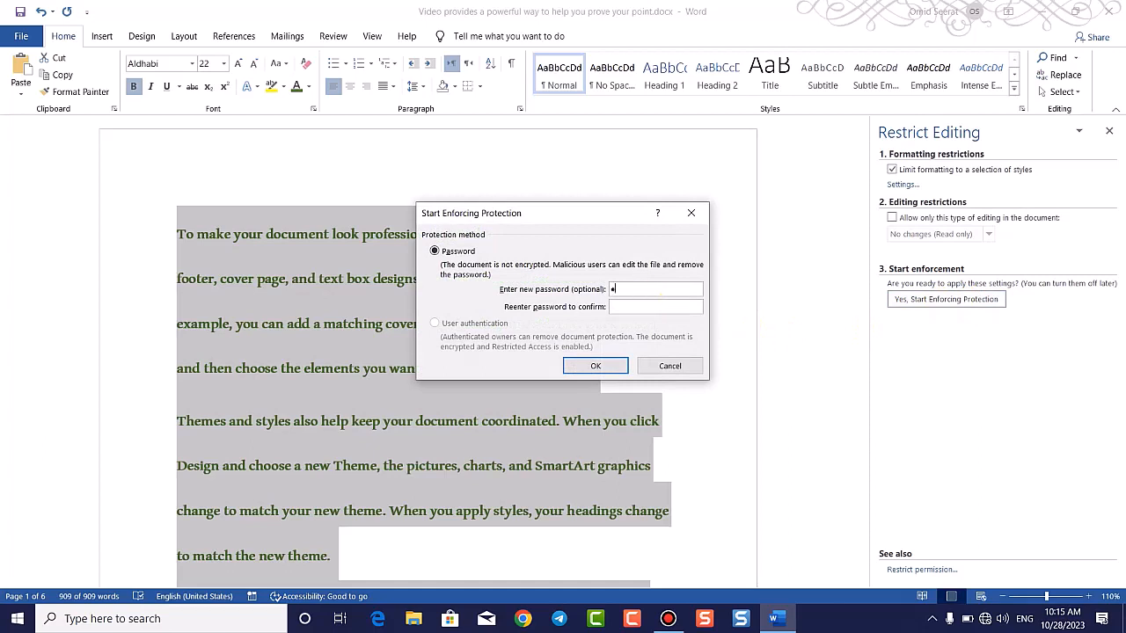
pyautogui.click(595, 366)
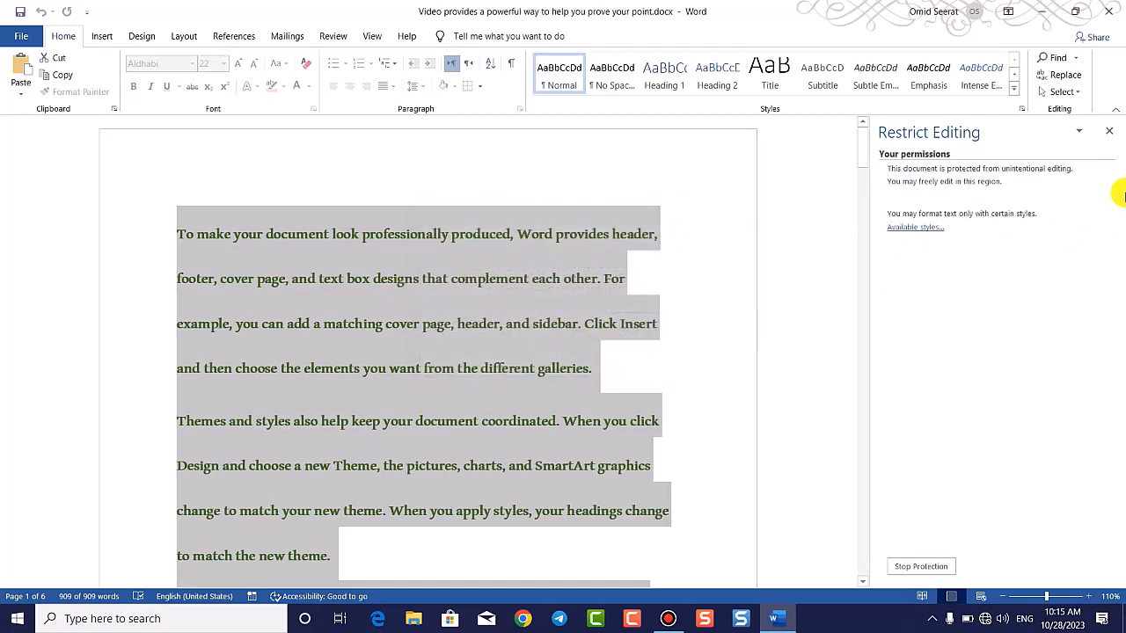
pyautogui.click(1108, 131)
pyautogui.click(529, 335)
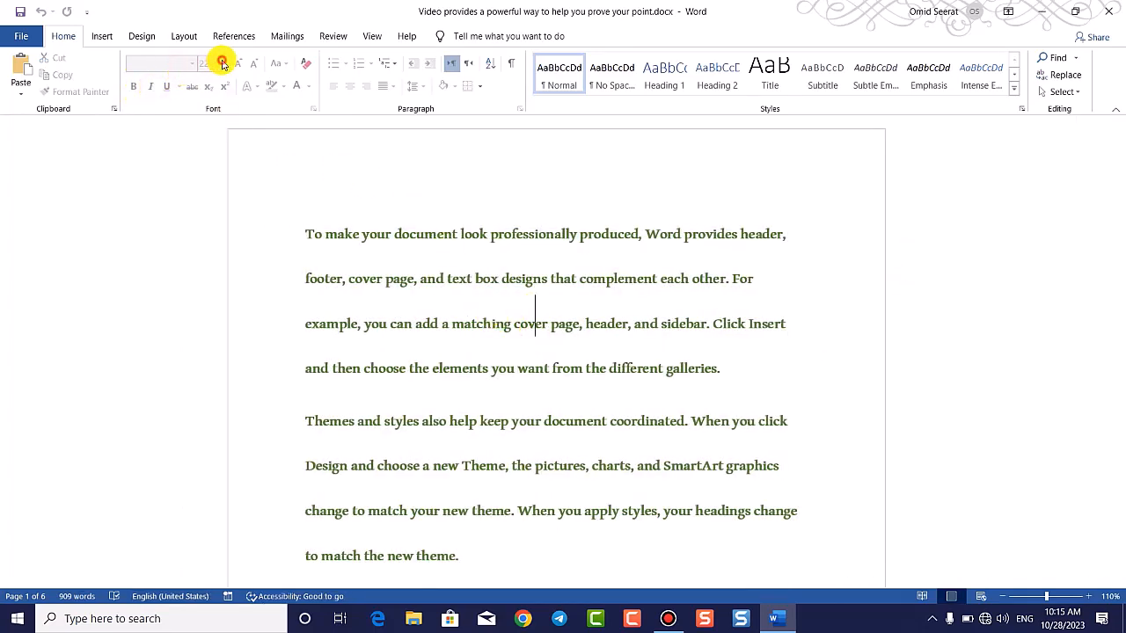
# Step: Select all text and reopen Restrict Editing from File > Info > Protect Document
pyautogui.click(393, 204)
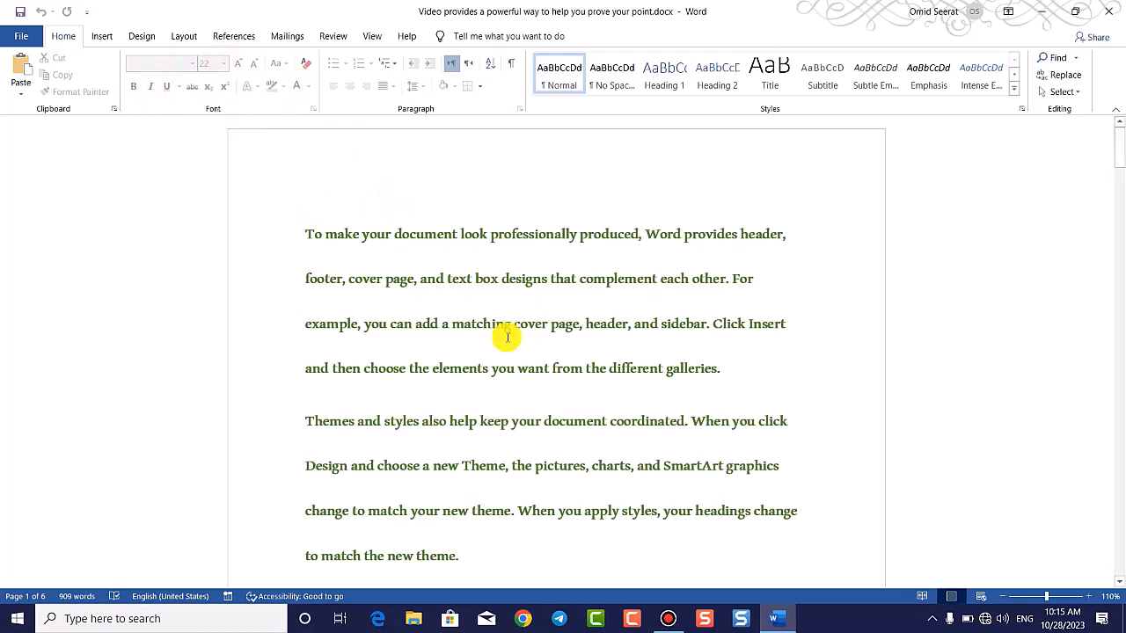
pyautogui.hotkey('ctrl', 'a')
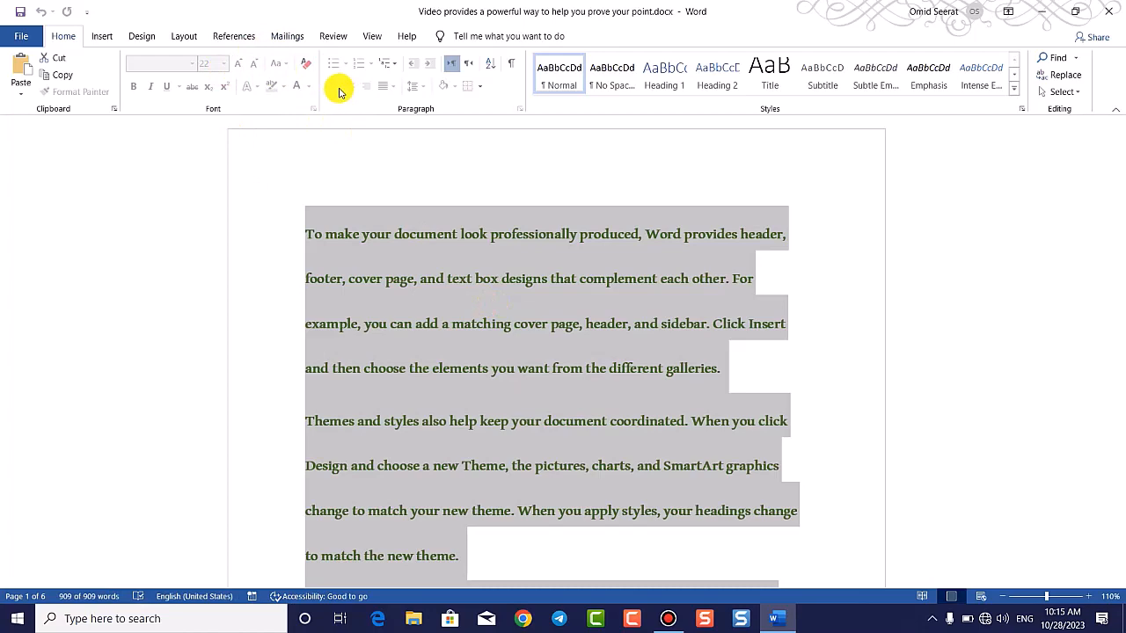
pyautogui.click(20, 36)
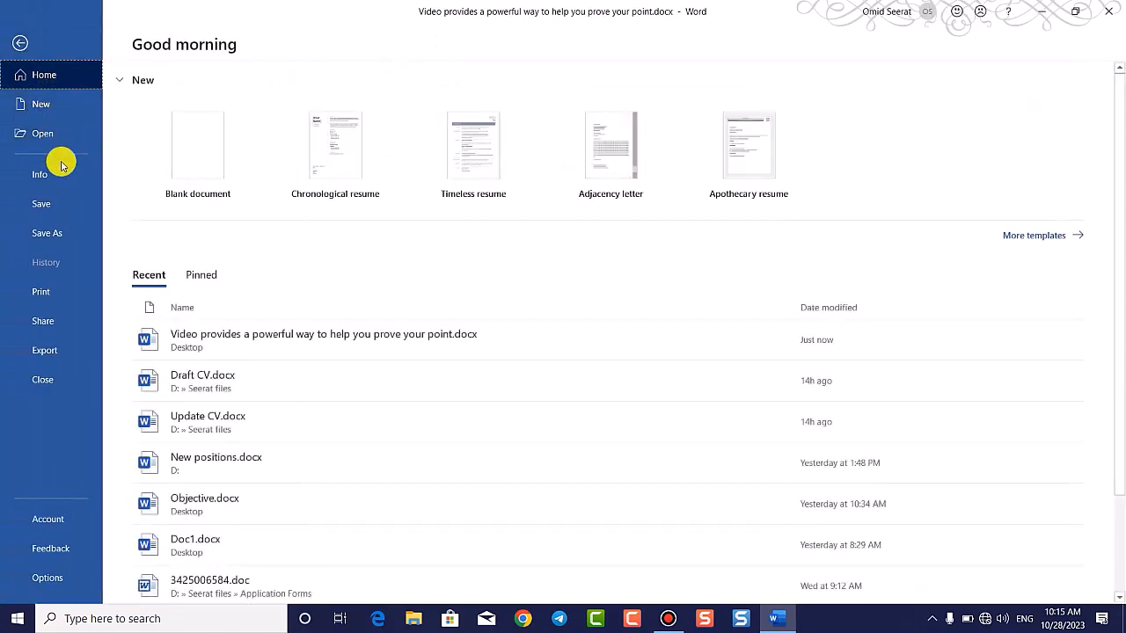
pyautogui.click(55, 172)
pyautogui.click(193, 220)
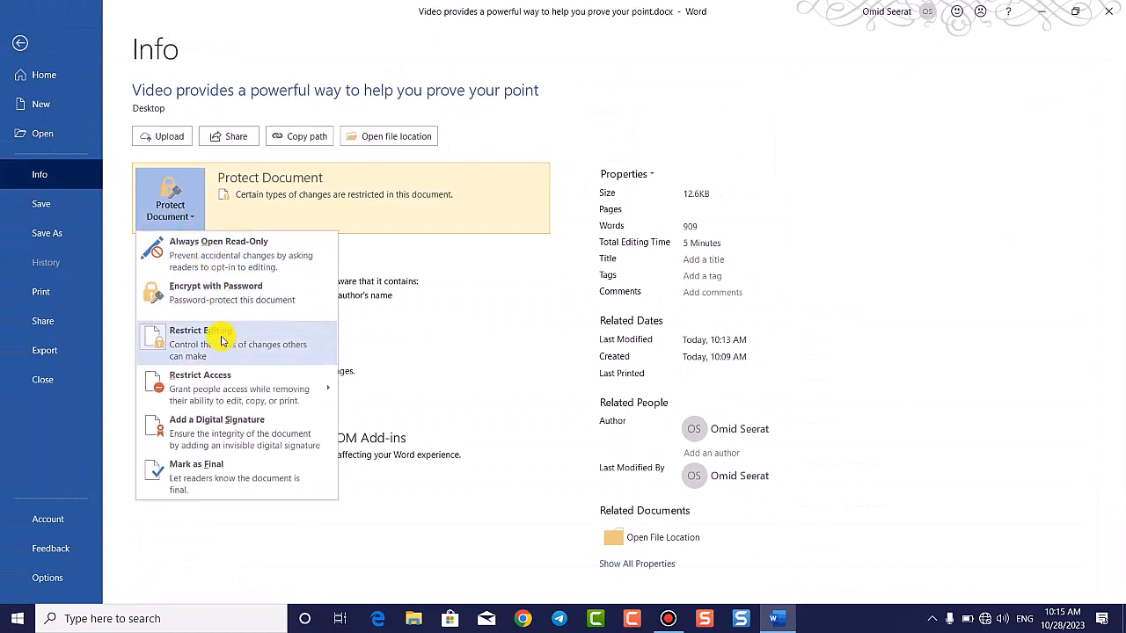
pyautogui.click(220, 340)
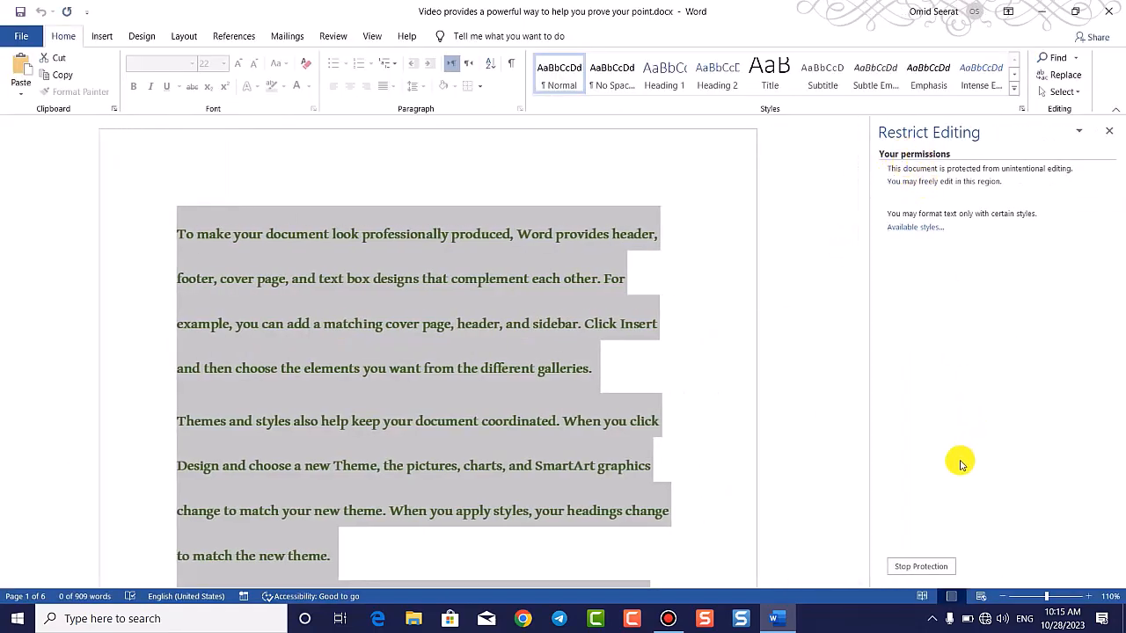
# Step: Stop protection with the password, clear the formatting style limit, and close the pane
pyautogui.click(920, 563)
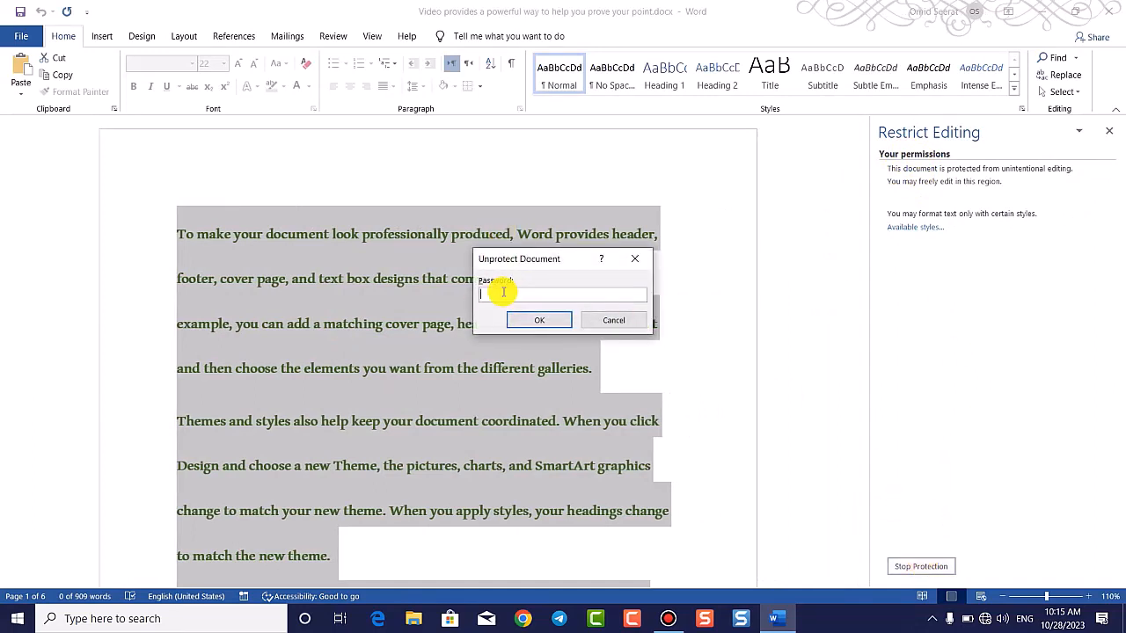
pyautogui.click(539, 320)
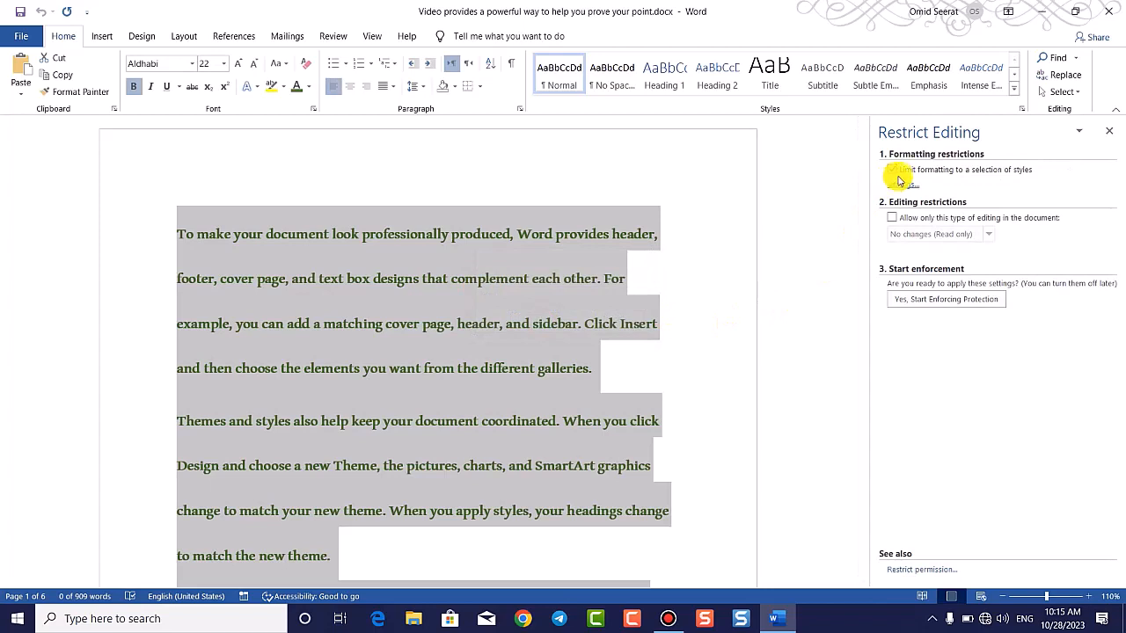
pyautogui.click(901, 173)
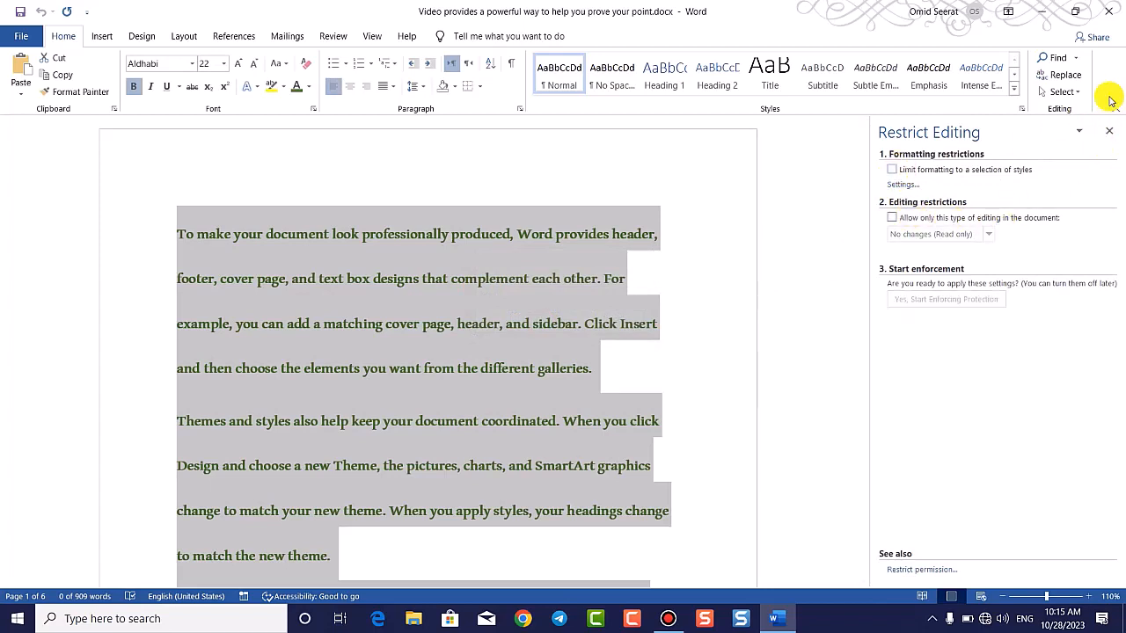
pyautogui.click(1109, 130)
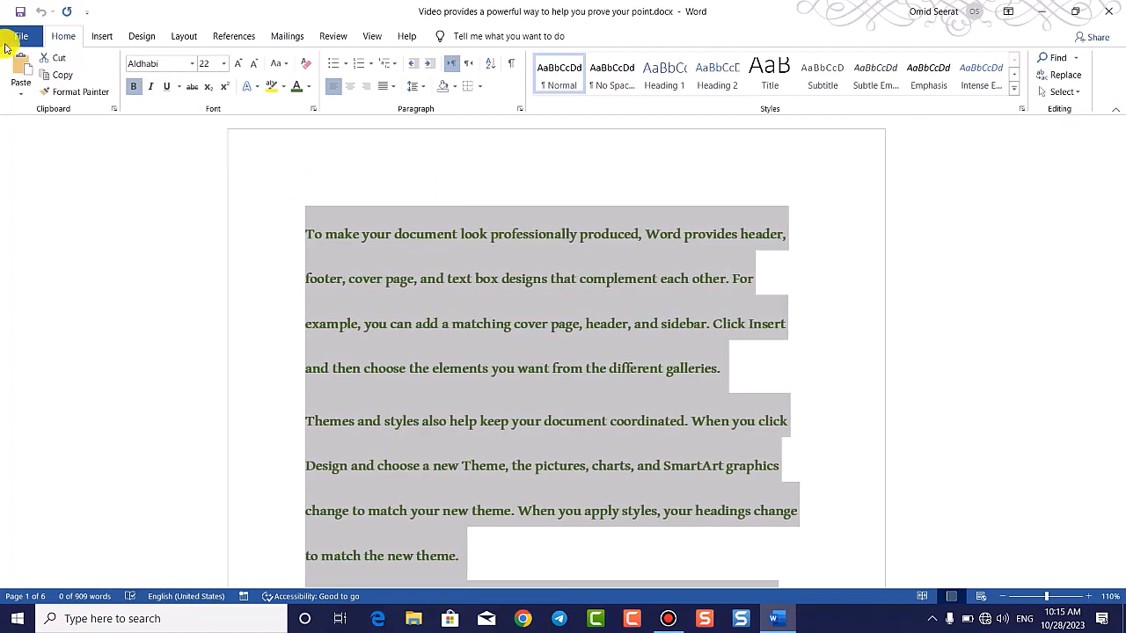
pyautogui.click(8, 40)
pyautogui.click(82, 178)
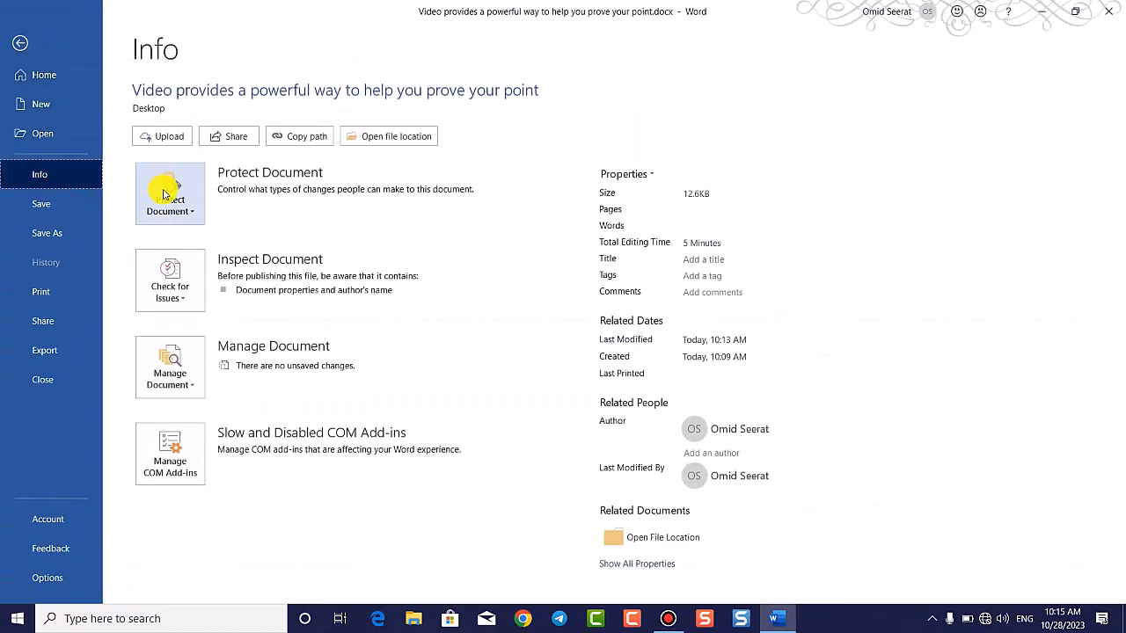
pyautogui.click(163, 194)
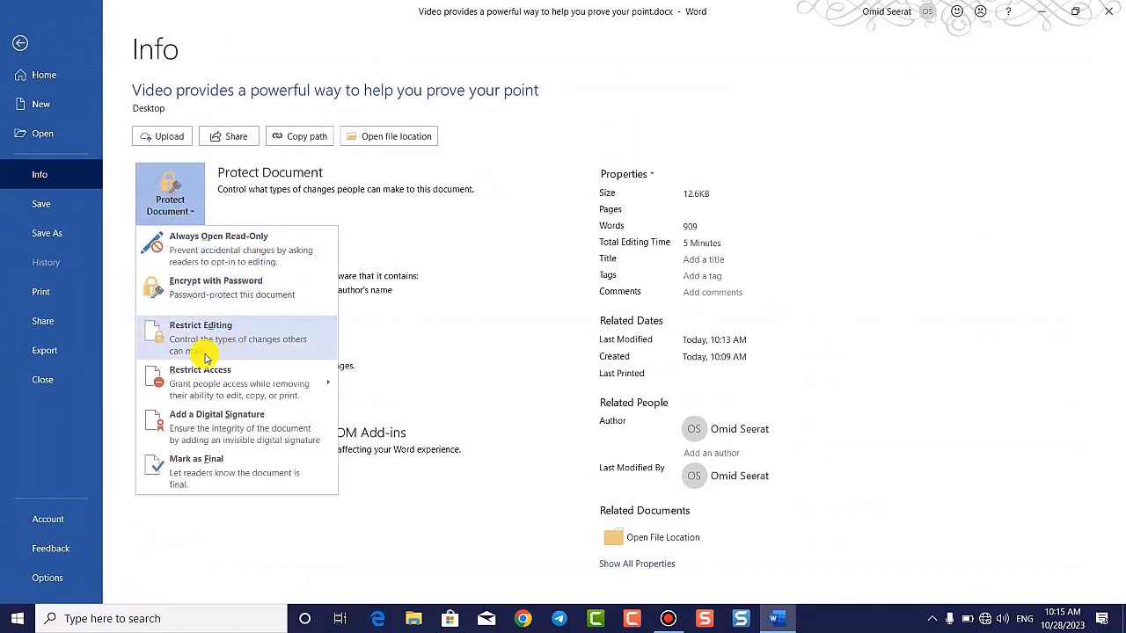
pyautogui.moveTo(245, 381)
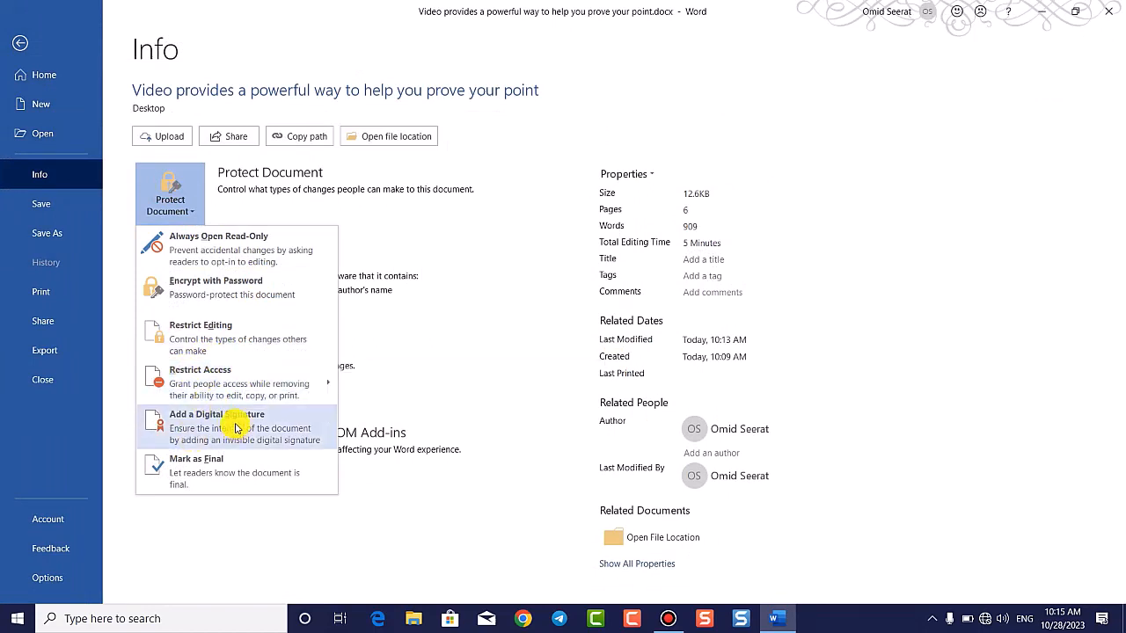
pyautogui.moveTo(211, 378)
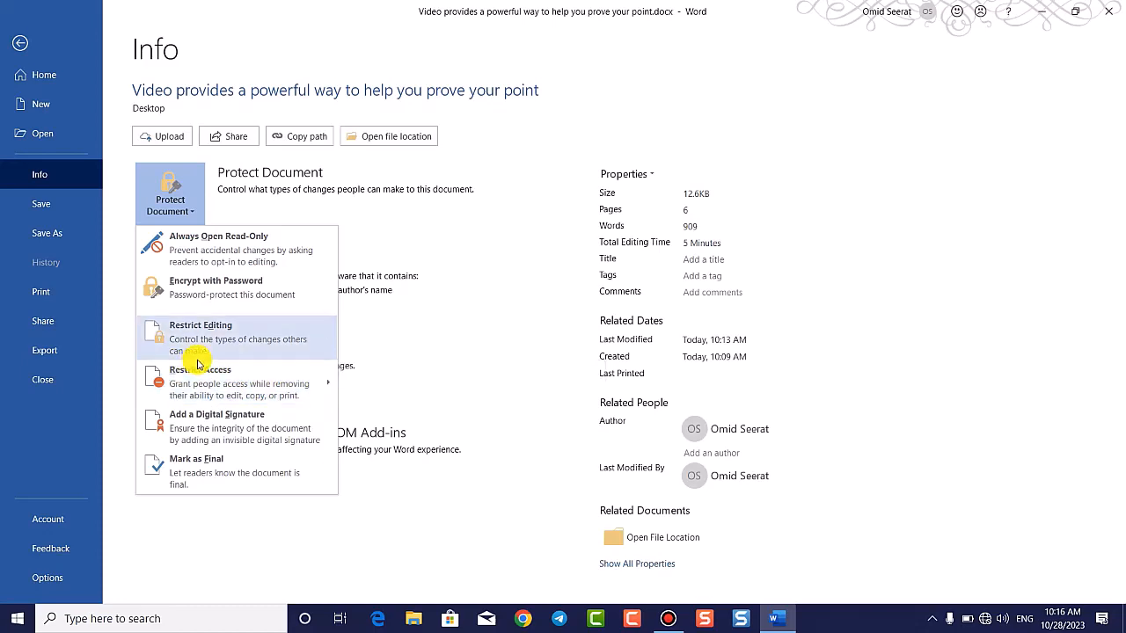
pyautogui.moveTo(262, 400)
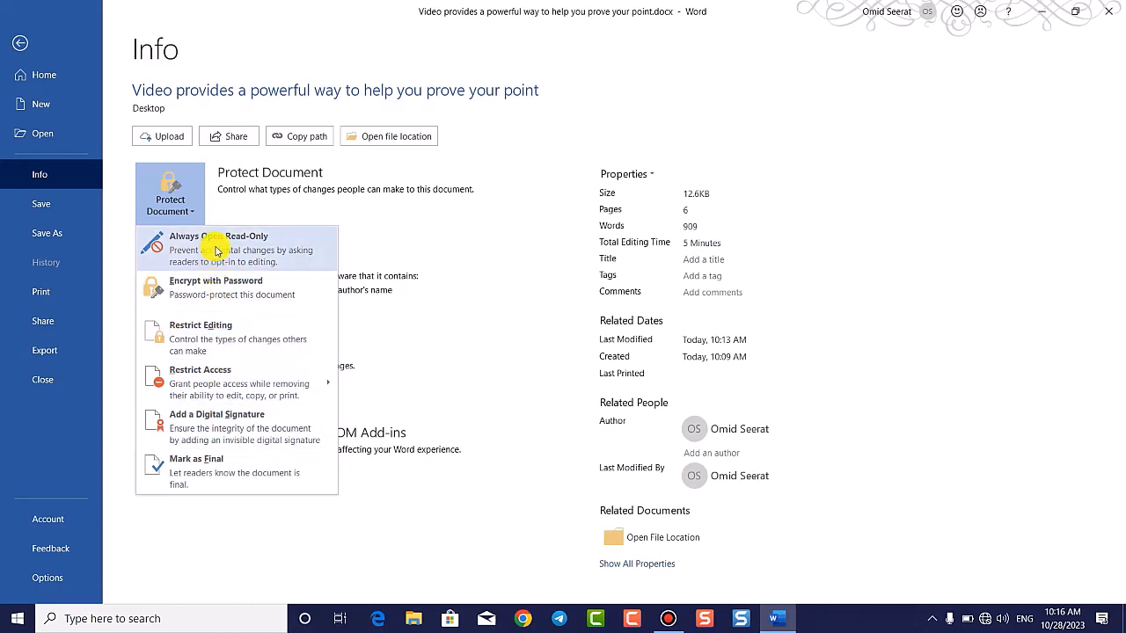
pyautogui.click(255, 518)
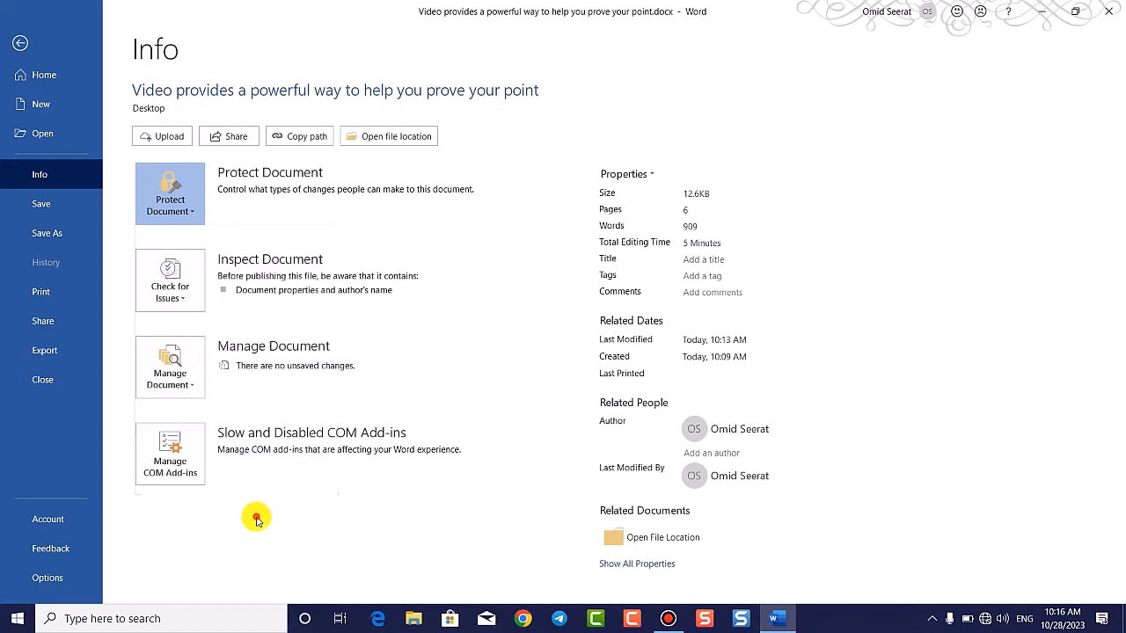
pyautogui.click(194, 206)
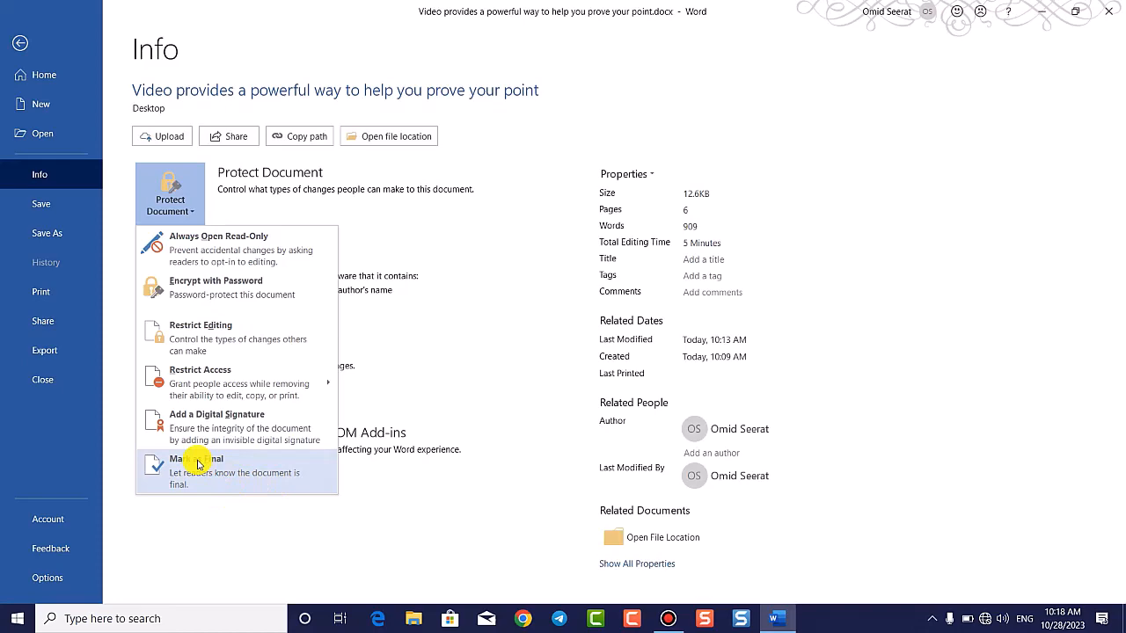
pyautogui.click(19, 48)
pyautogui.scroll(-2, 604, 382)
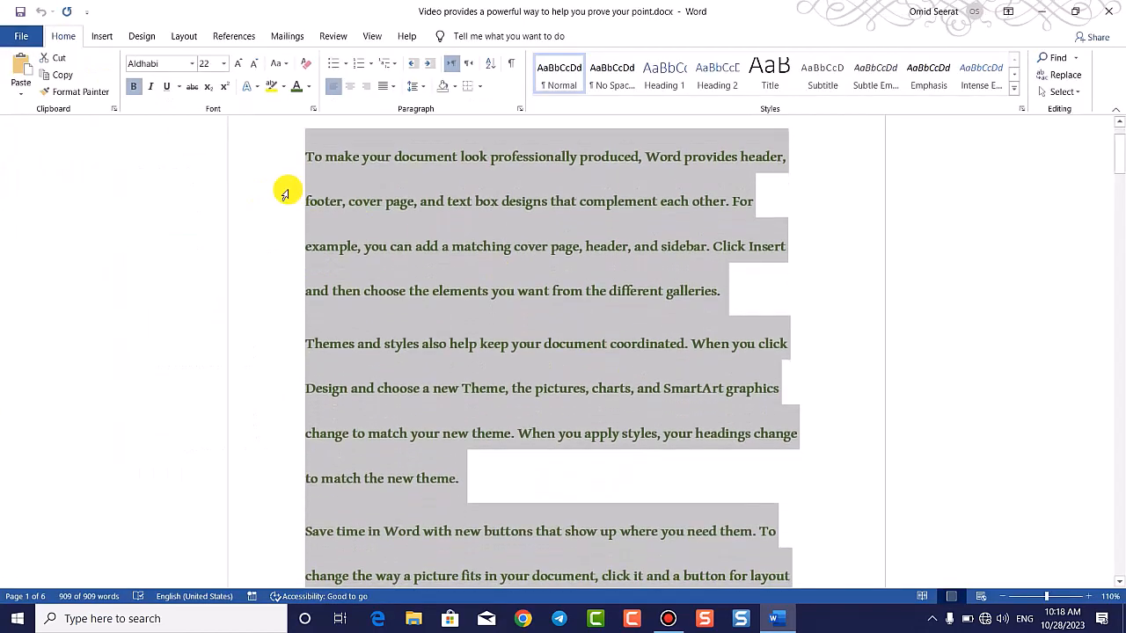
# Step: Reformat all text as Automatic-colour, 12-pt Times New Roman
pyautogui.click(312, 88)
pyautogui.click(296, 106)
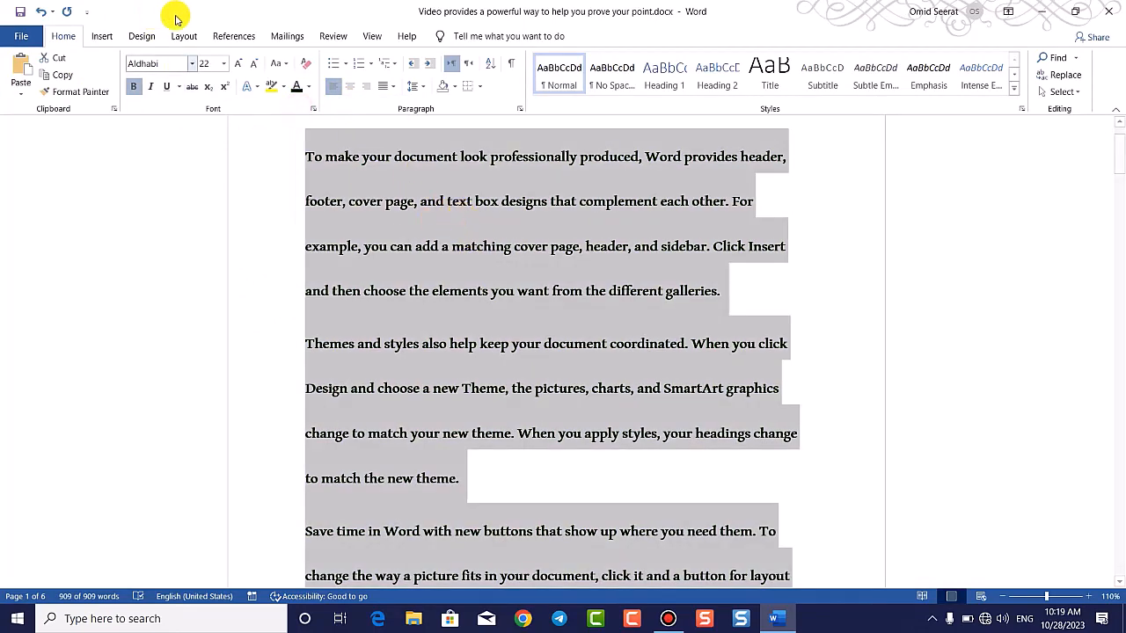
pyautogui.click(223, 63)
pyautogui.click(208, 130)
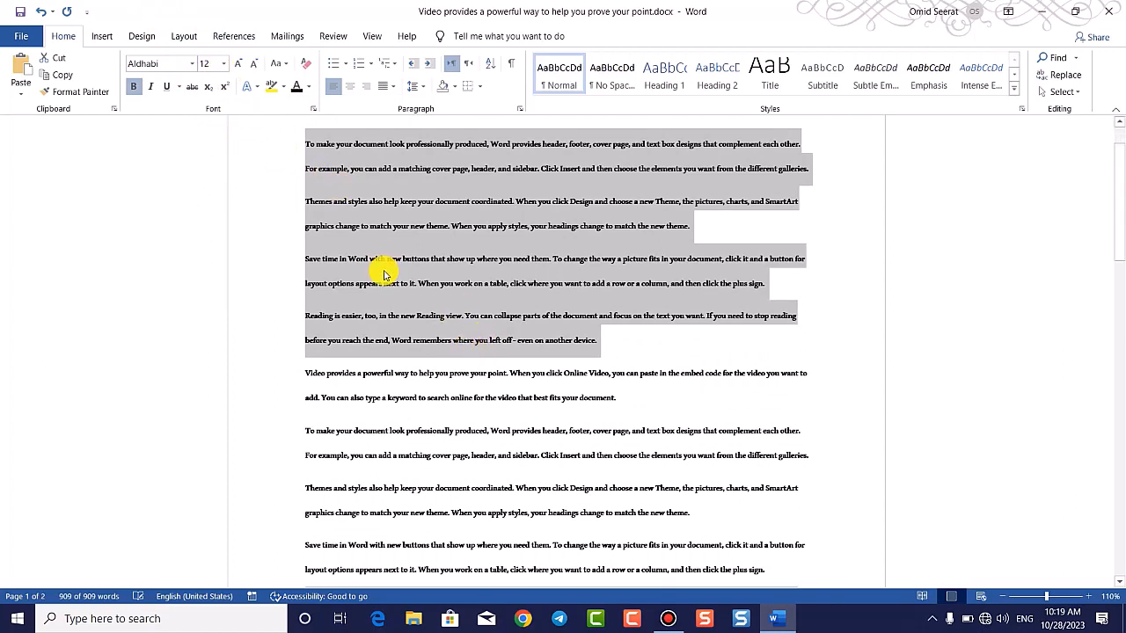
pyautogui.click(477, 306)
pyautogui.hotkey('ctrl', 'a')
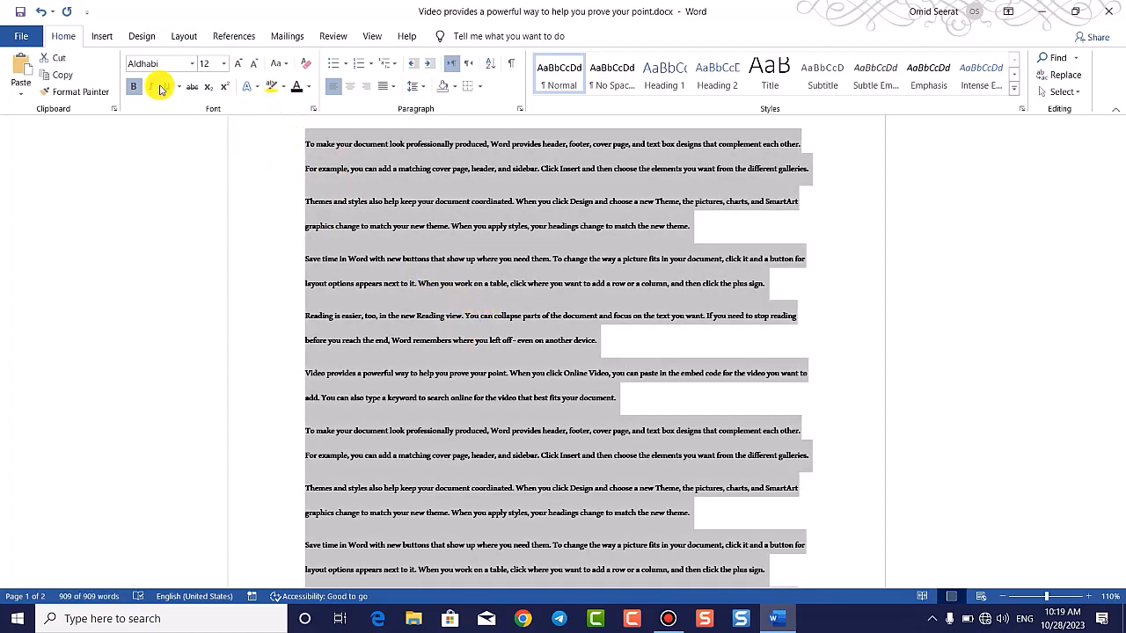
pyautogui.click(223, 64)
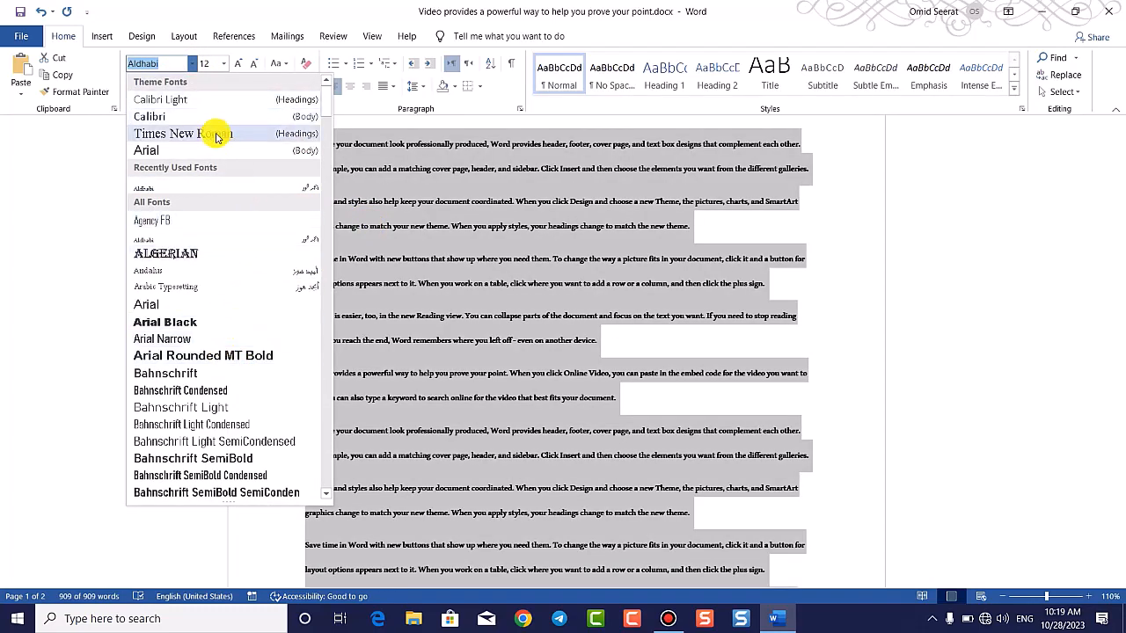
pyautogui.click(217, 135)
pyautogui.scroll(2, 554, 269)
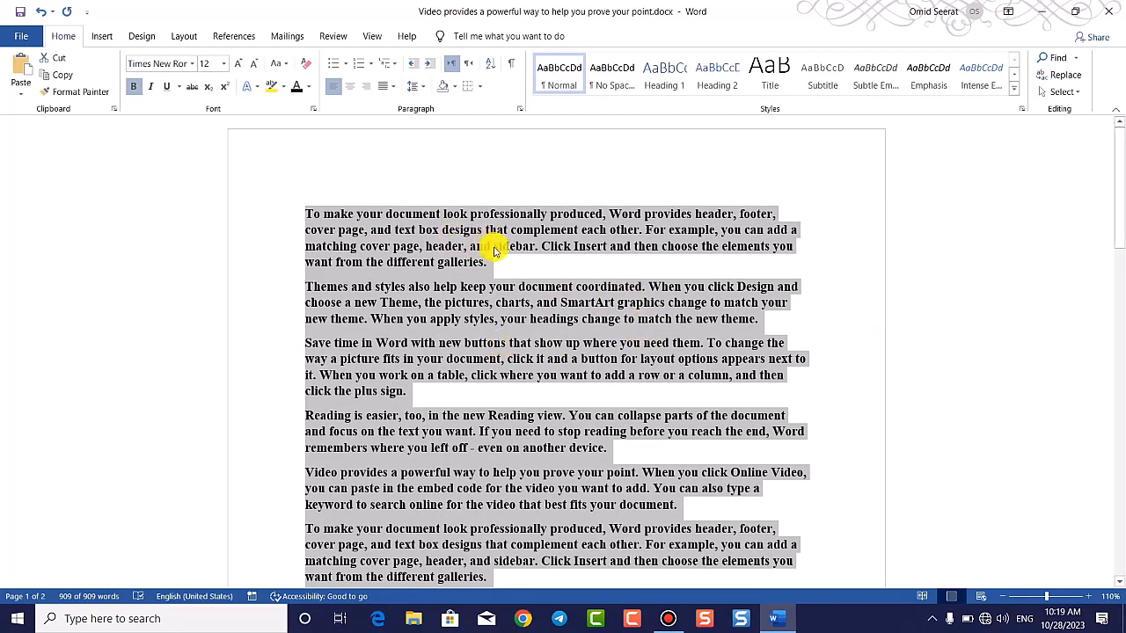
# Step: Add a new line 'Adsfsdfw4rdfsddfsdfsdfss' after the first paragraph ending 'galleries.'
pyautogui.click(516, 267)
pyautogui.press('Return')
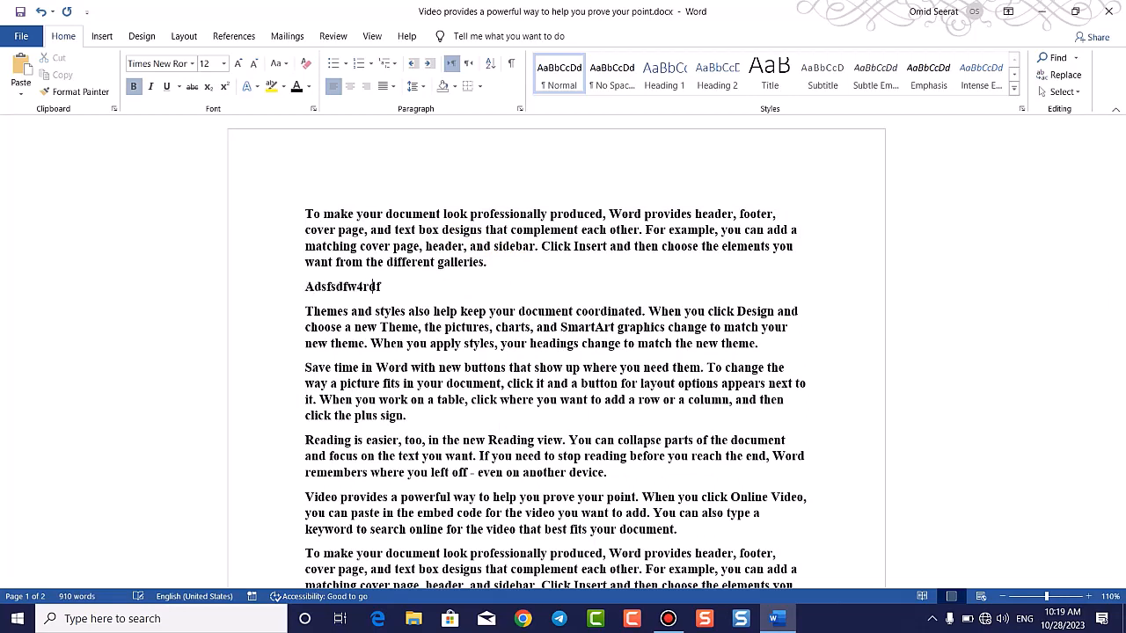
pyautogui.write('Adsfsdfw4rdfsddfsdfsdfss')
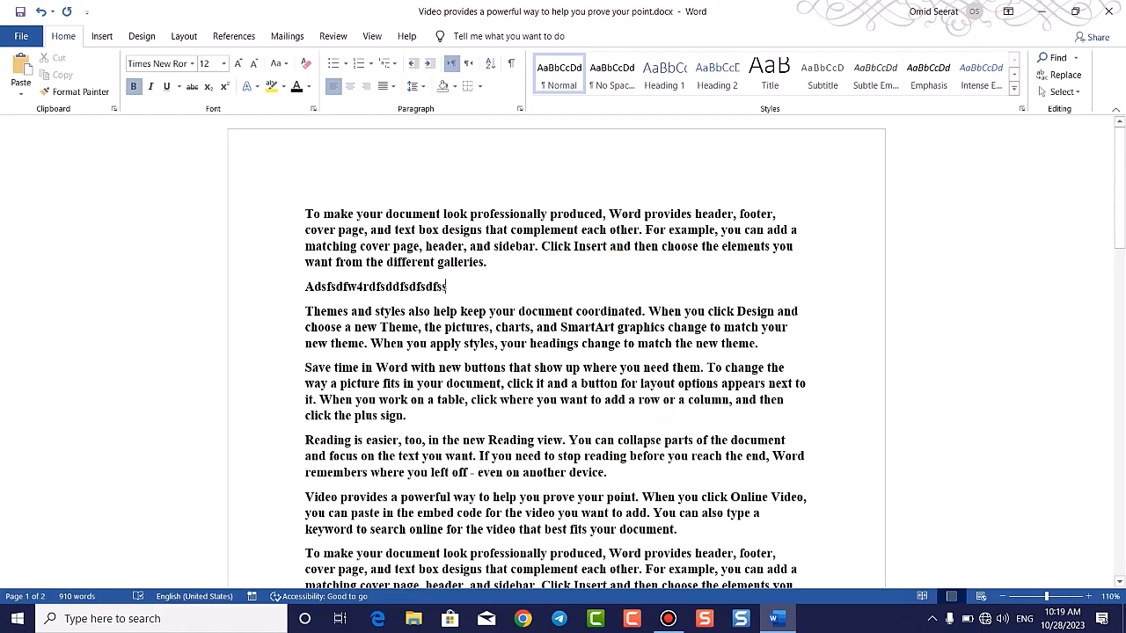
pyautogui.click(630, 471)
pyautogui.write('f')
# Step: Delete characters near 'device.', 'styles,', the plus sign, and 'you work'
pyautogui.click(453, 525)
pyautogui.press('BackSpace')
pyautogui.press('BackSpace')
pyautogui.press('BackSpace')
pyautogui.click(515, 378)
pyautogui.click(515, 344)
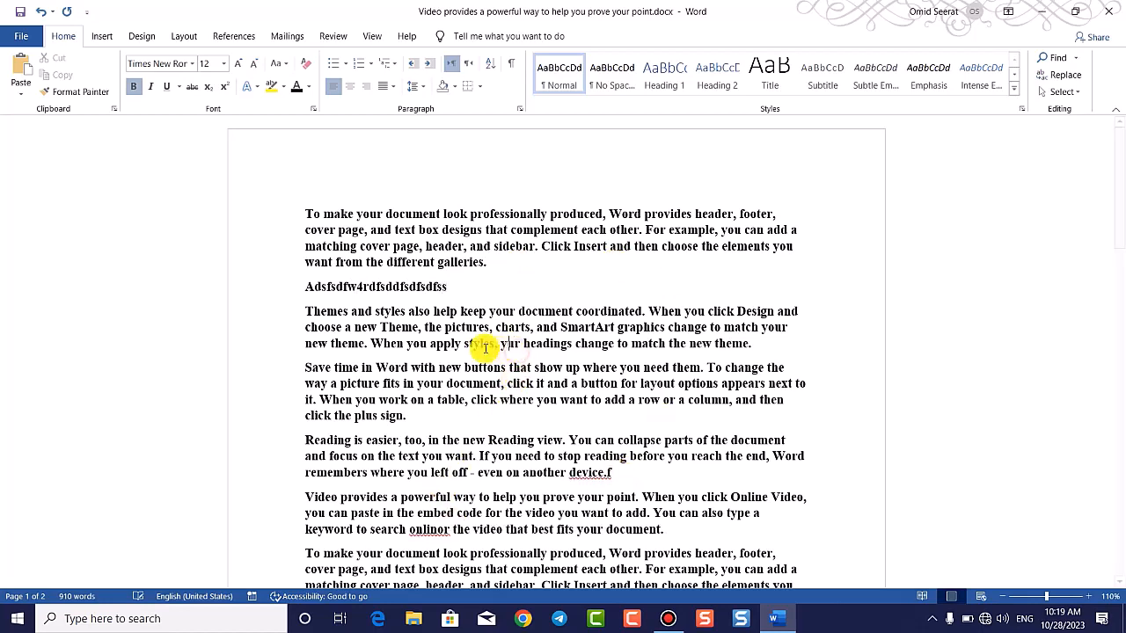
pyautogui.press('BackSpace')
pyautogui.press('BackSpace')
pyautogui.press('BackSpace')
pyautogui.click(406, 415)
pyautogui.press('BackSpace')
pyautogui.click(388, 400)
pyautogui.press('BackSpace')
pyautogui.press('BackSpace')
pyautogui.press('BackSpace')
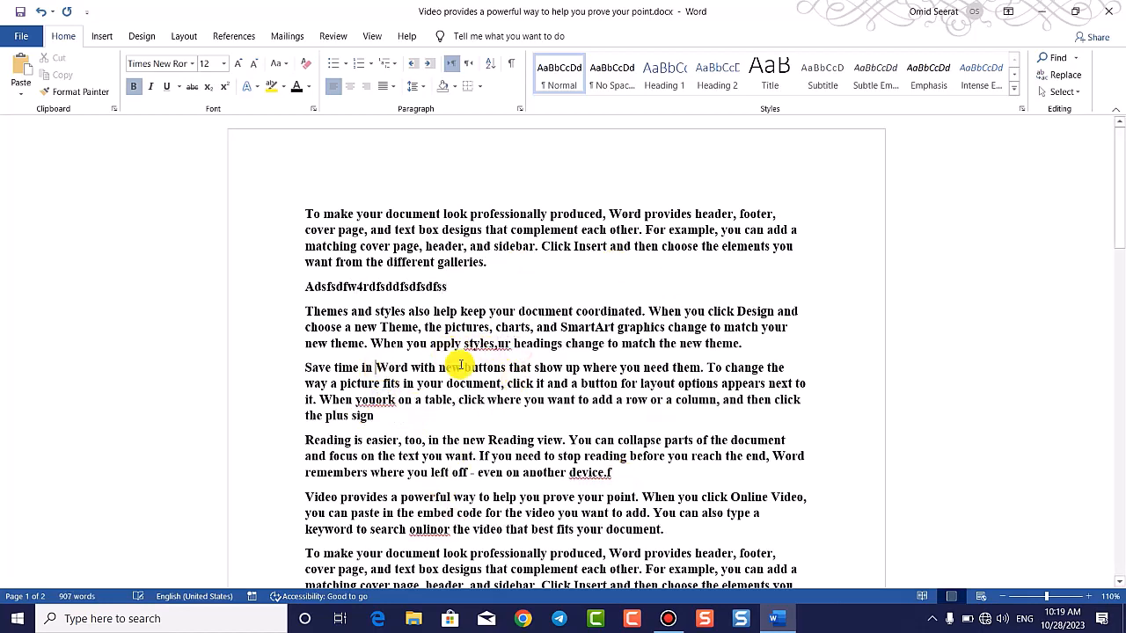
pyautogui.scroll(-3, 488, 387)
pyautogui.scroll(3, 492, 359)
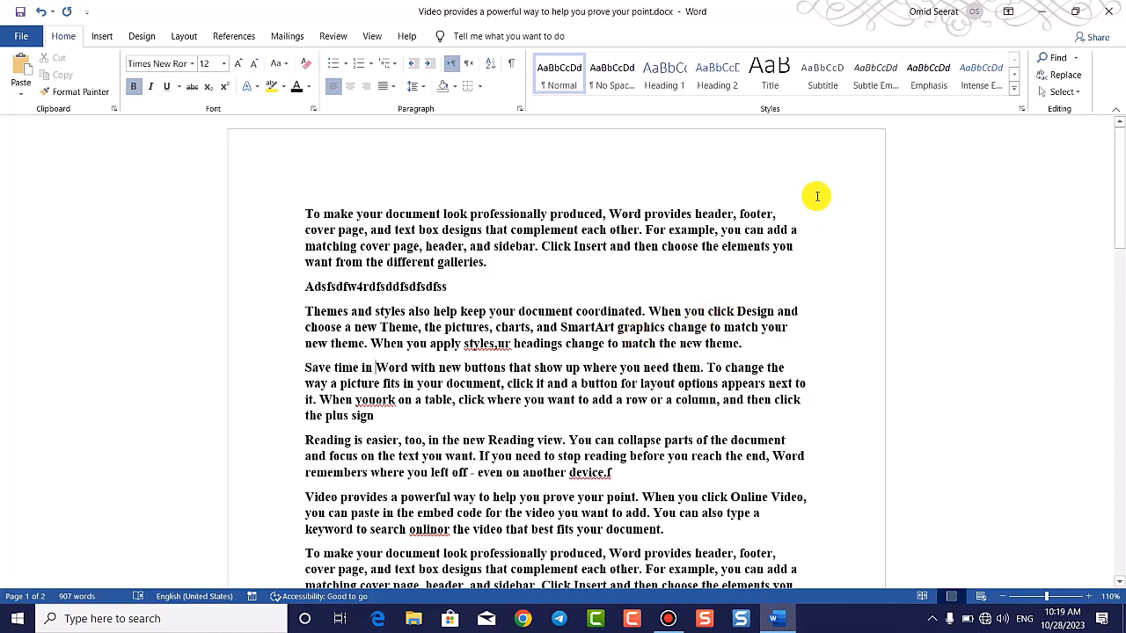
# Step: Mark the document as final via File > Info > Protect Document and confirm both dialogs
pyautogui.click(32, 33)
pyautogui.click(83, 168)
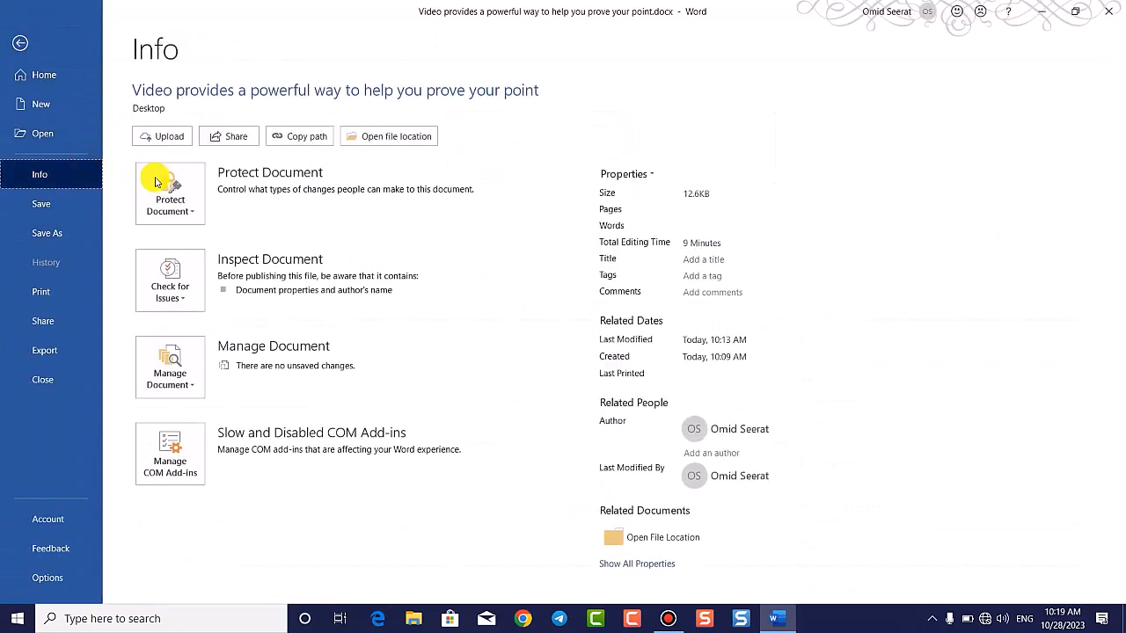
pyautogui.click(159, 185)
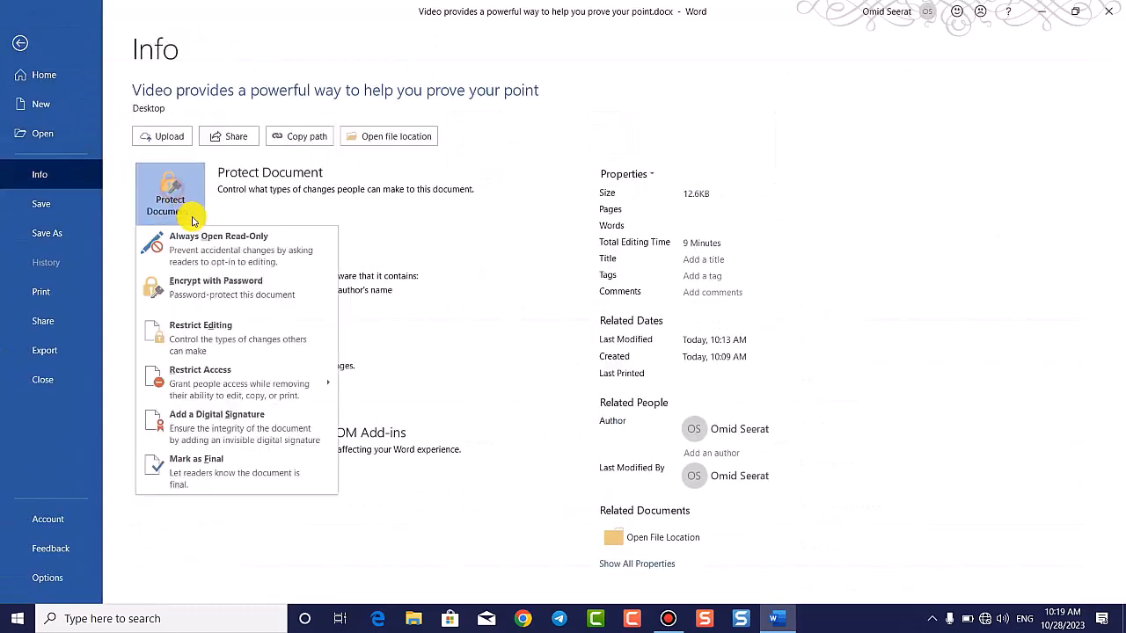
pyautogui.click(208, 488)
pyautogui.click(547, 349)
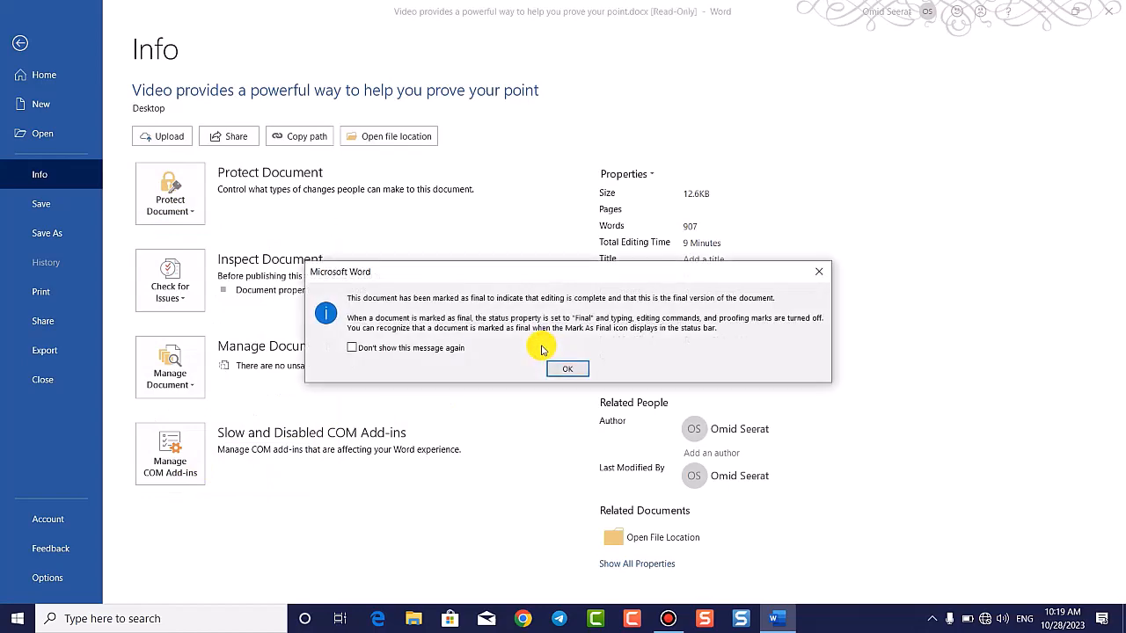
pyautogui.click(568, 369)
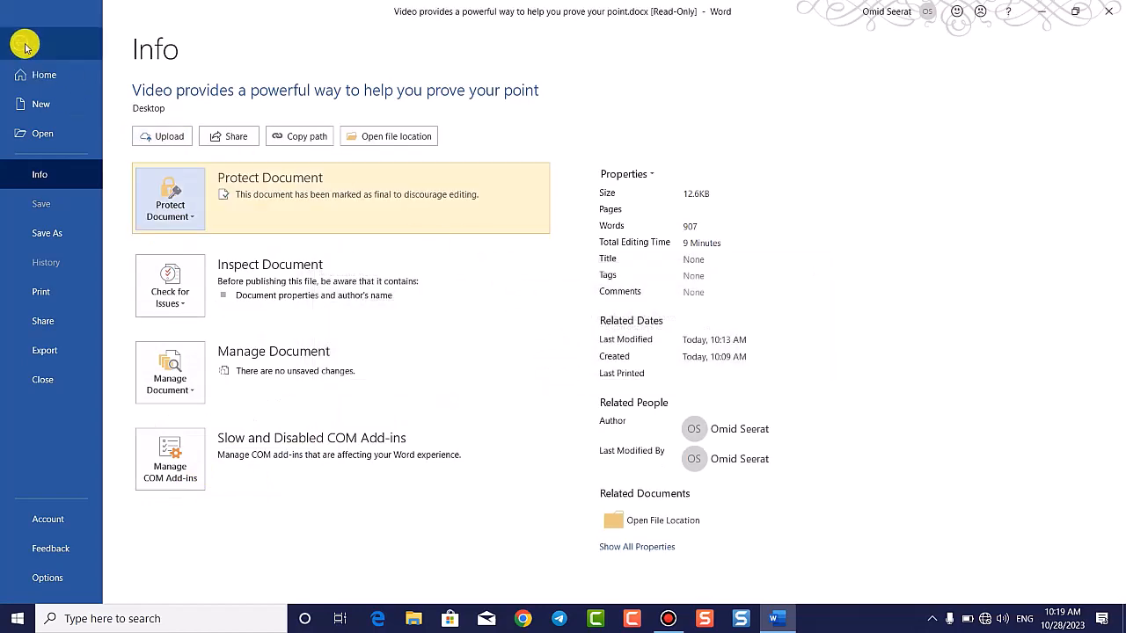
pyautogui.click(20, 42)
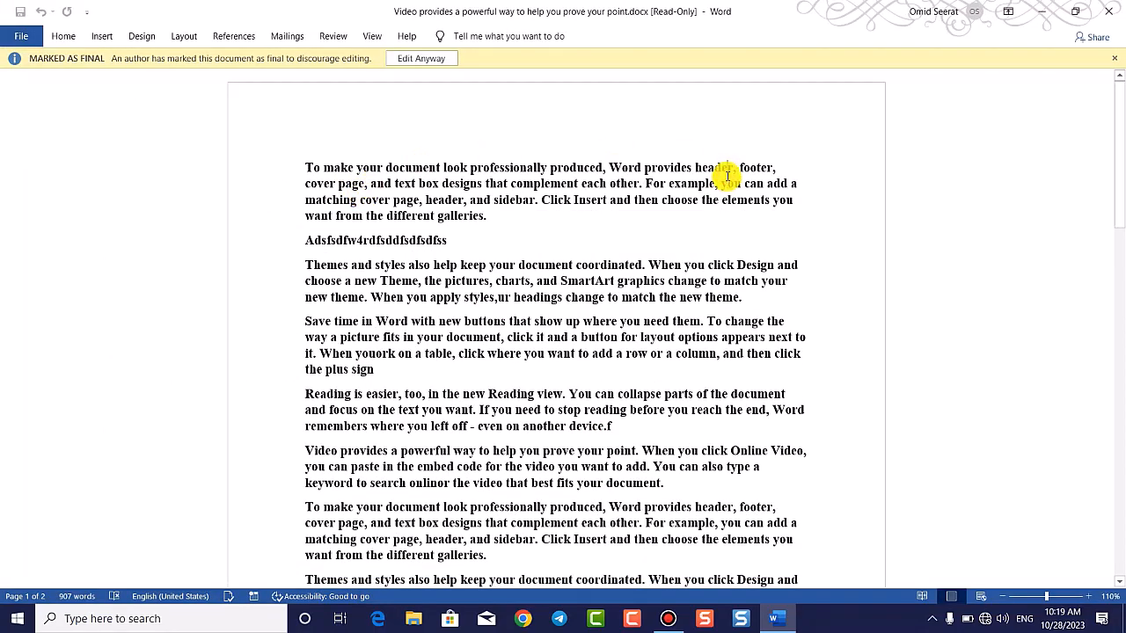
# Step: Try deleting selected text to confirm the final document blocks edits, then choose Edit Anyway
pyautogui.press('BackSpace')
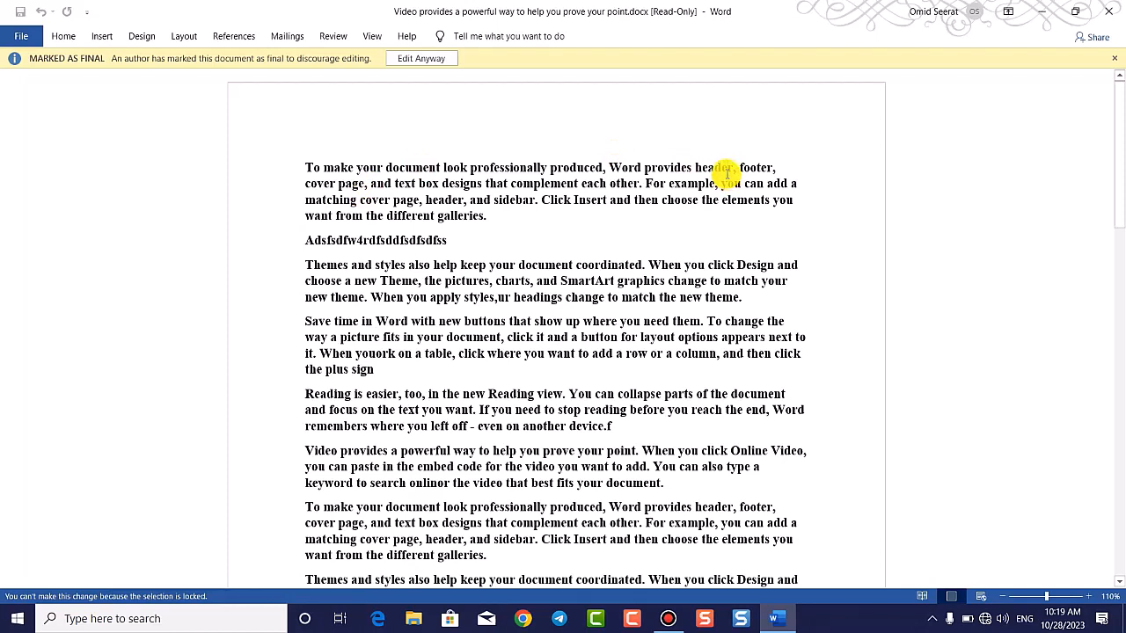
pyautogui.moveTo(705, 298); pyautogui.dragTo(187, 236)
pyautogui.press('BackSpace')
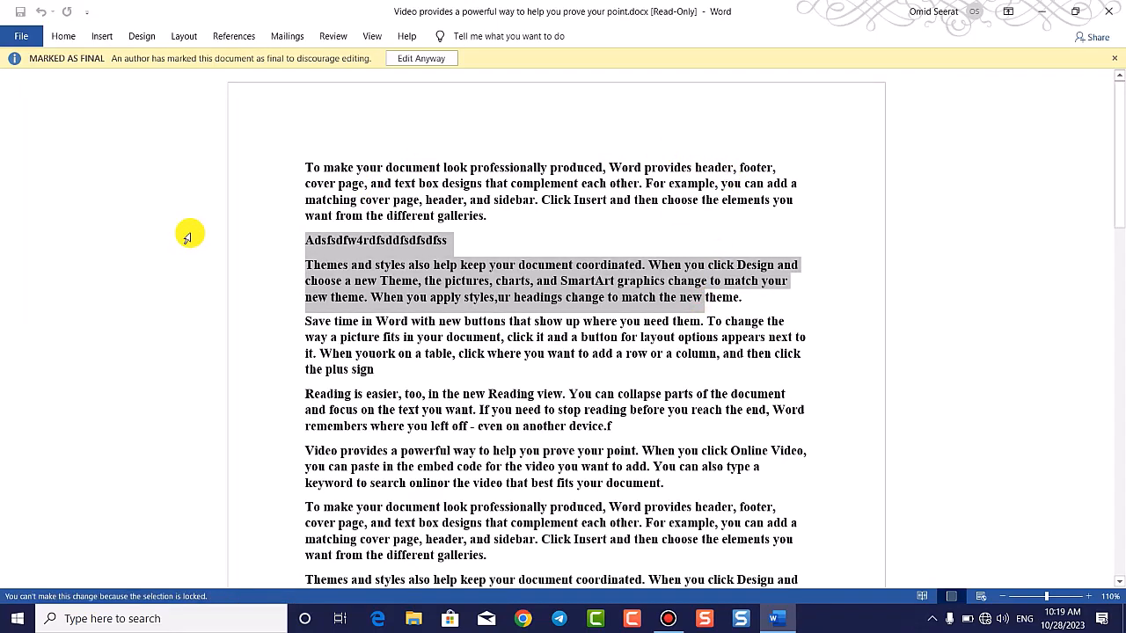
pyautogui.click(273, 227)
pyautogui.moveTo(359, 171); pyautogui.dragTo(401, 317)
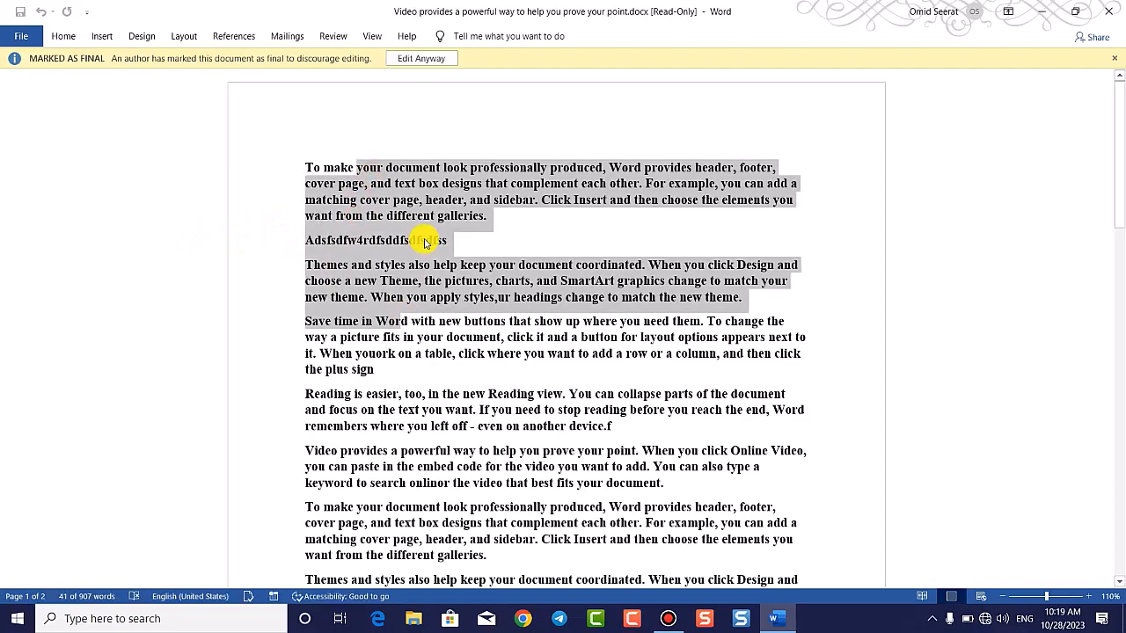
pyautogui.click(319, 168)
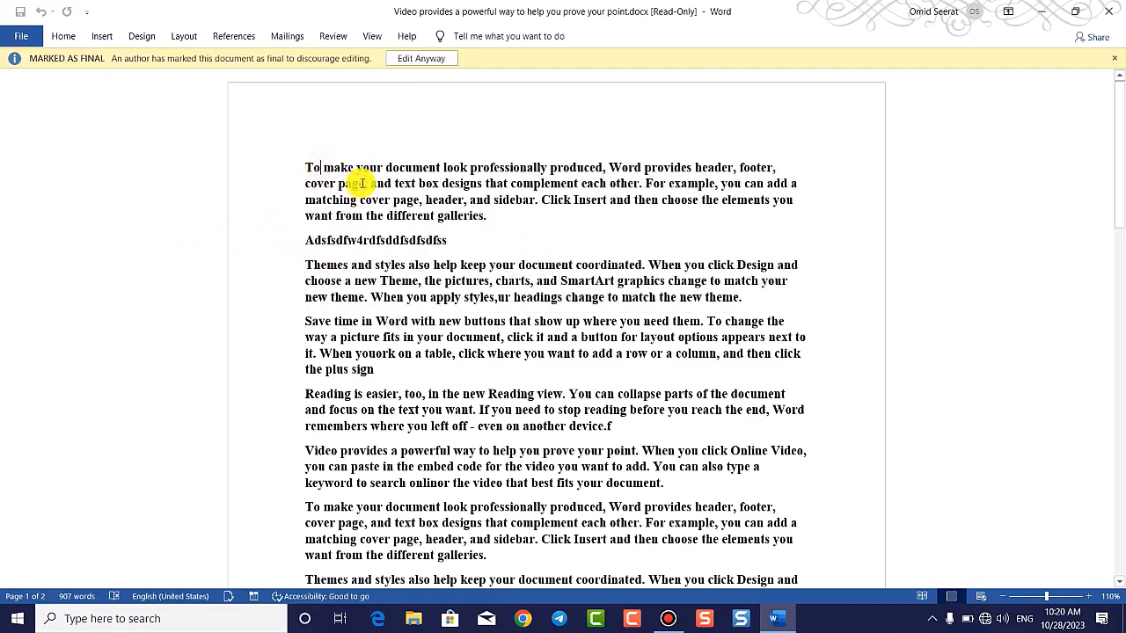
pyautogui.scroll(-4, 335, 164)
pyautogui.scroll(-4, 335, 189)
pyautogui.scroll(8, 335, 193)
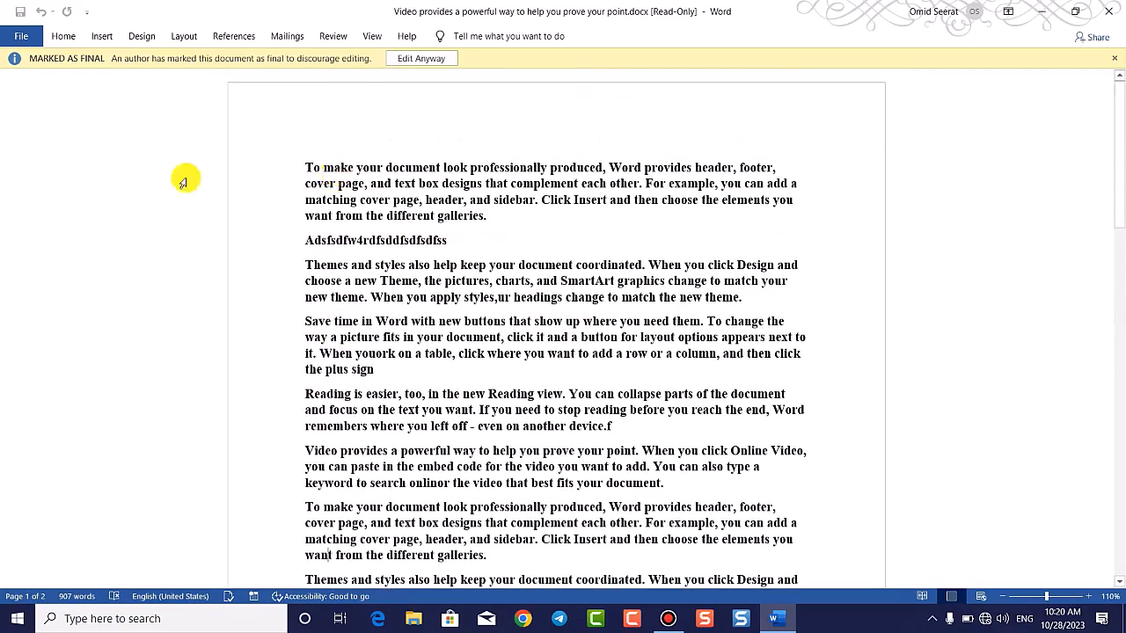
pyautogui.click(400, 308)
pyautogui.press('BackSpace')
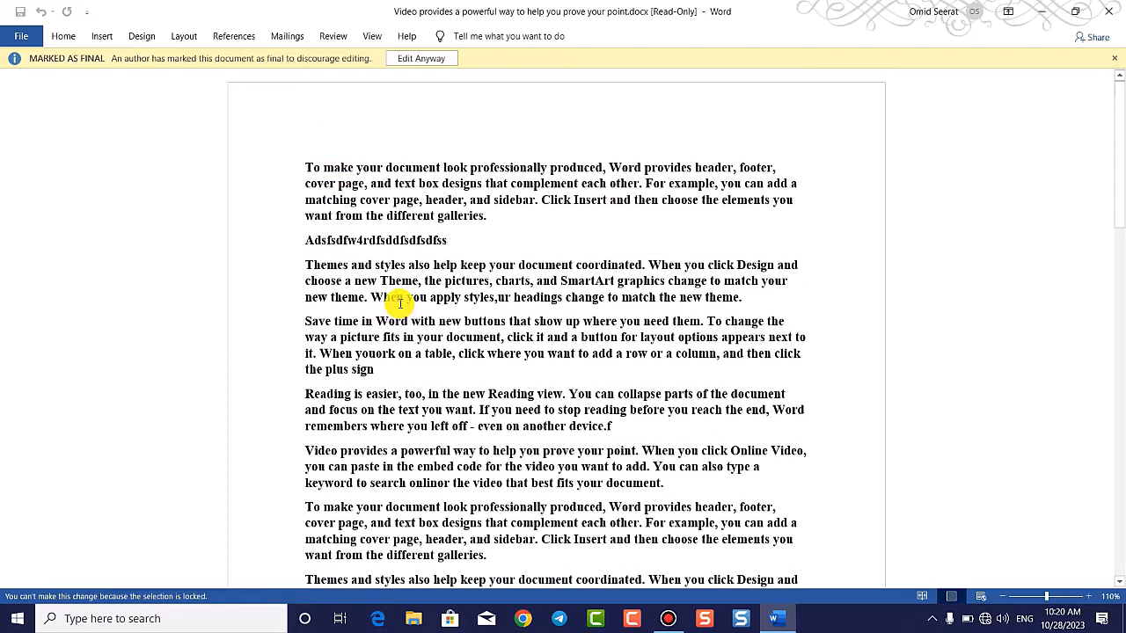
pyautogui.click(409, 59)
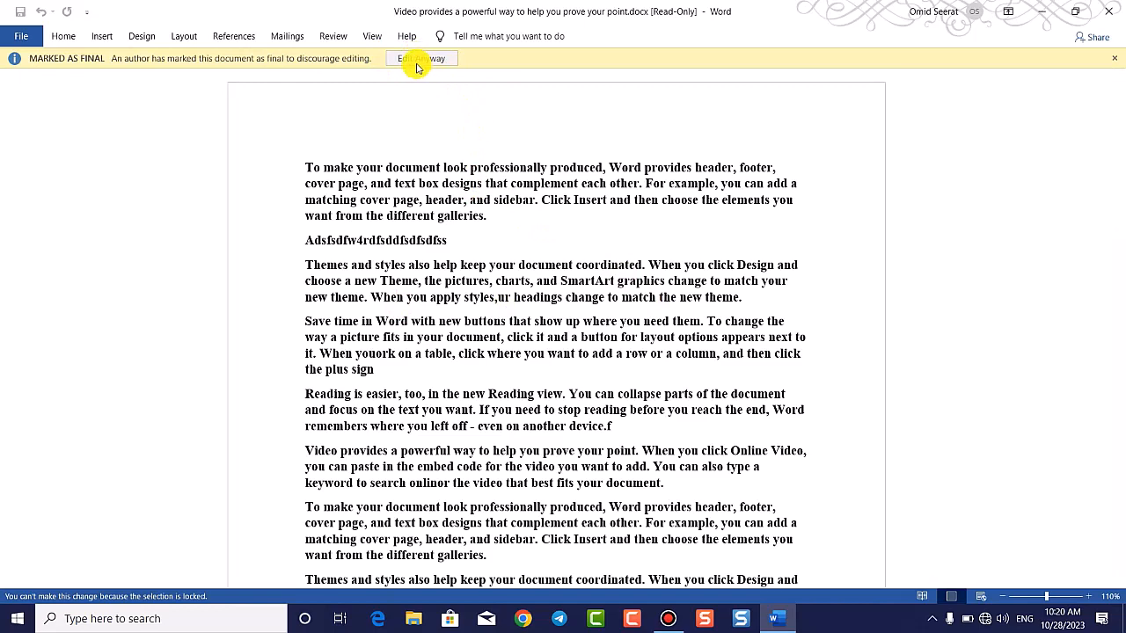
# Step: Re-enable editing, insert a new line 'dfgbdfbd' after the first paragraph, and select all text
pyautogui.click(417, 61)
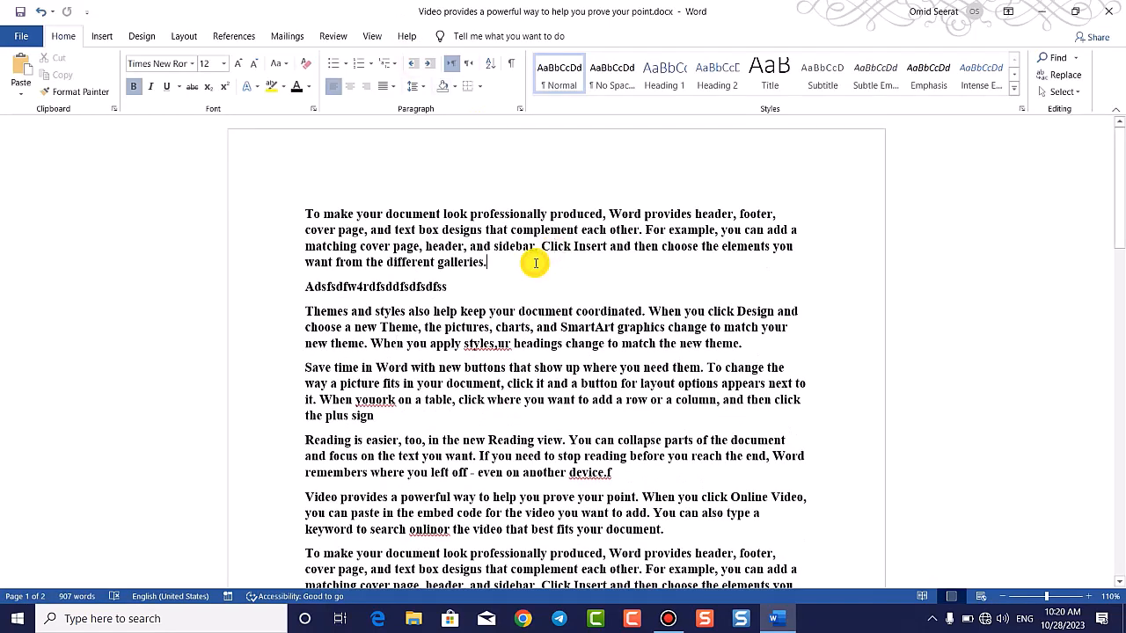
pyautogui.press('Return')
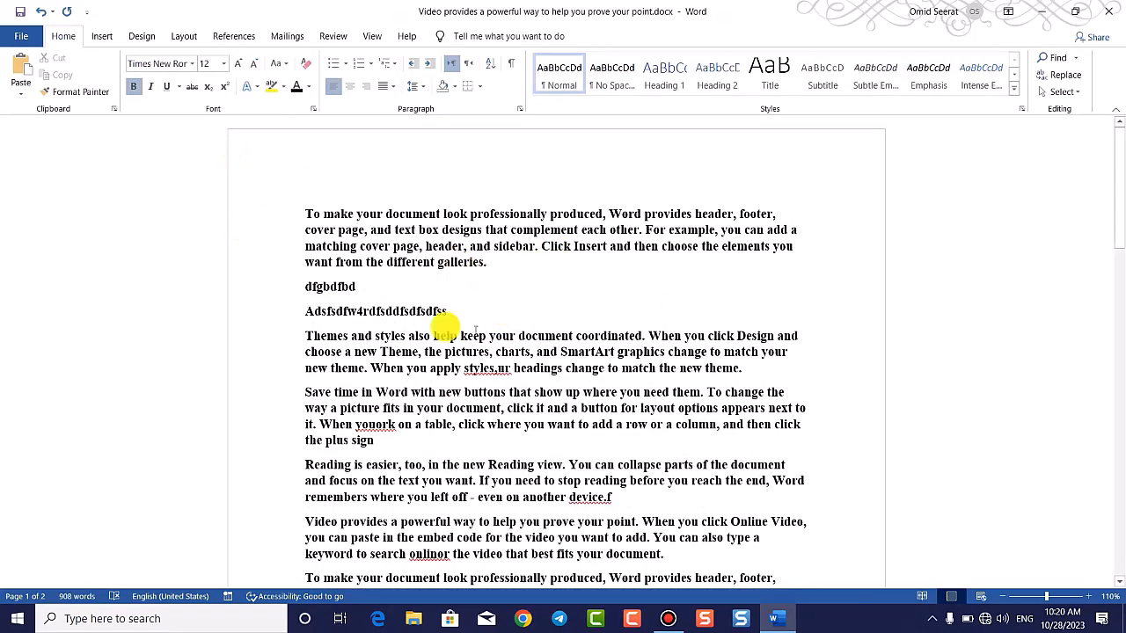
pyautogui.hotkey('ctrl', 'a')
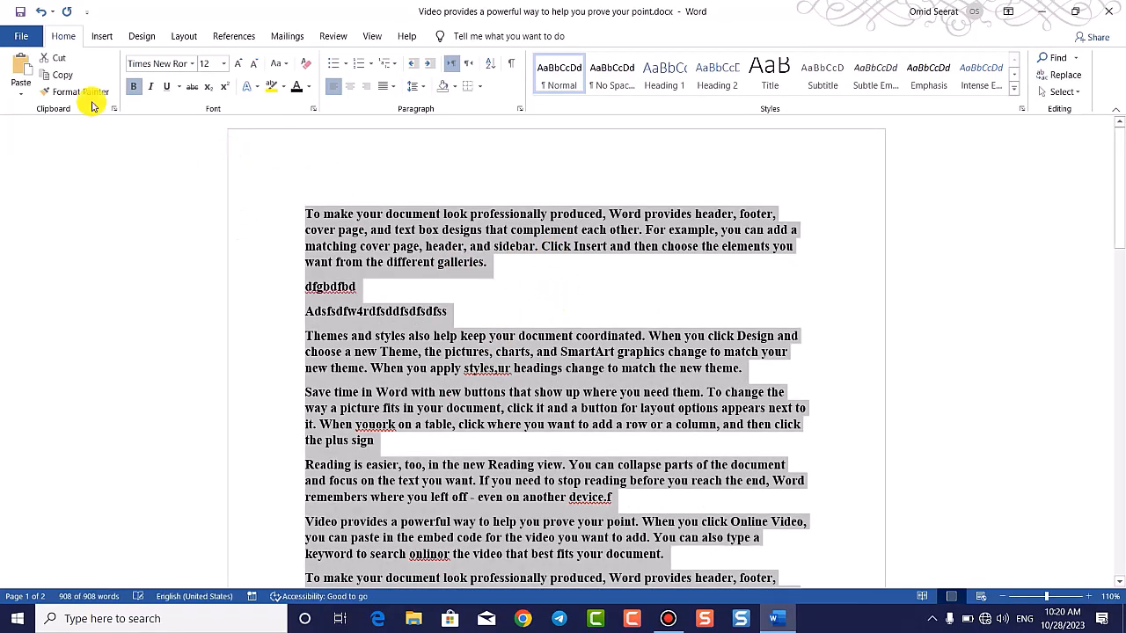
pyautogui.click(21, 36)
# Step: Review the Protect Document and Check for Issues menus on Info, then expand Properties
pyautogui.click(93, 168)
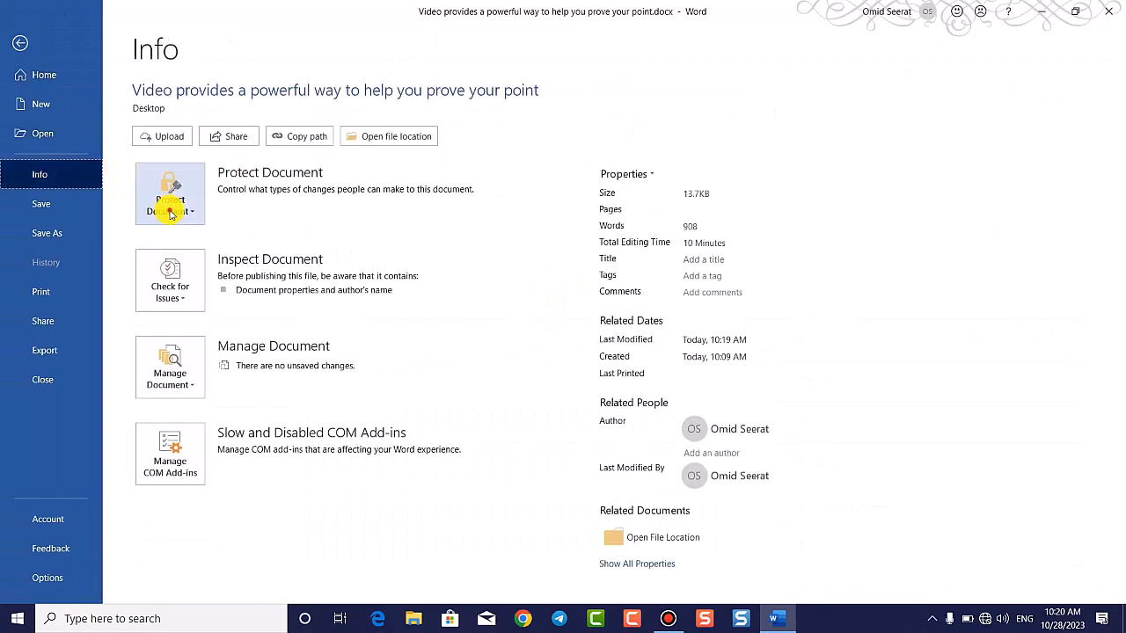
pyautogui.click(169, 203)
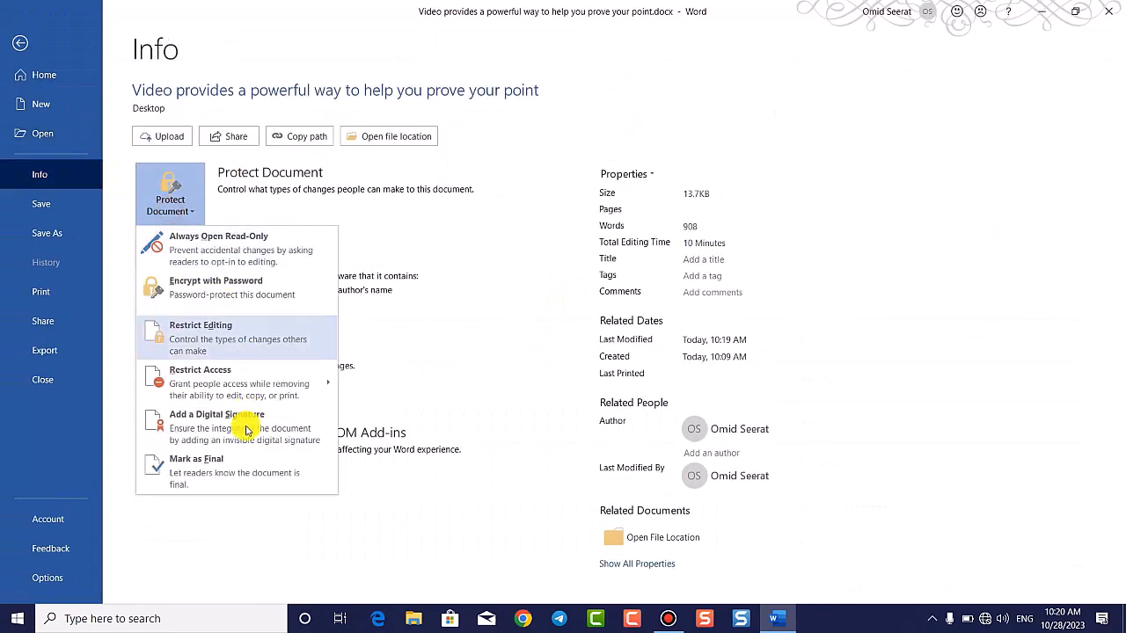
pyautogui.click(255, 525)
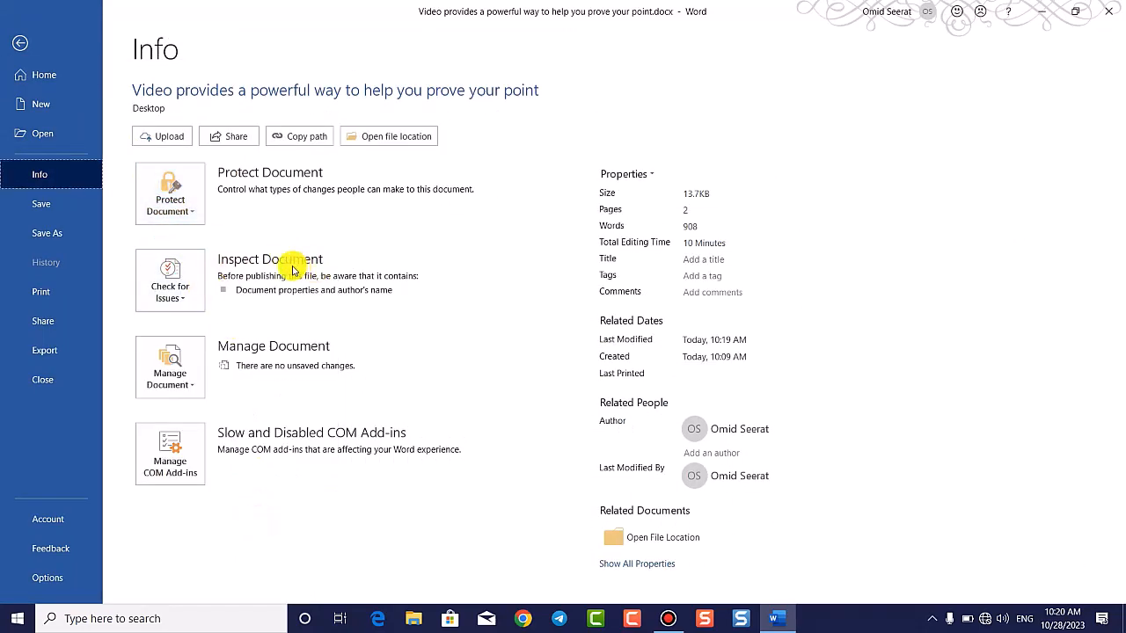
pyautogui.click(167, 286)
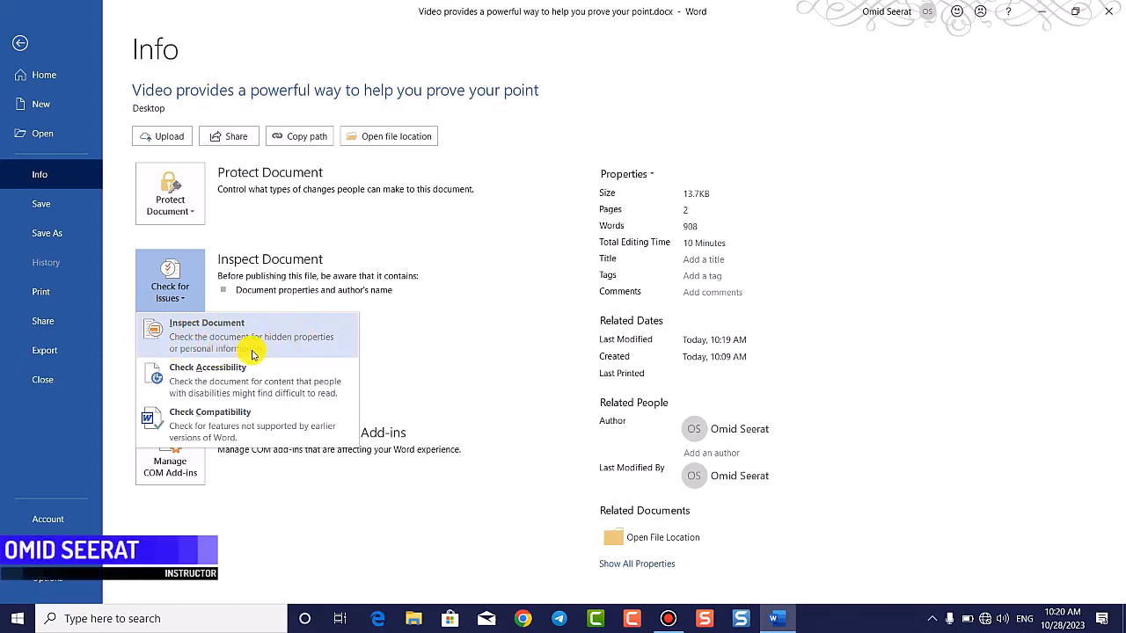
pyautogui.click(180, 299)
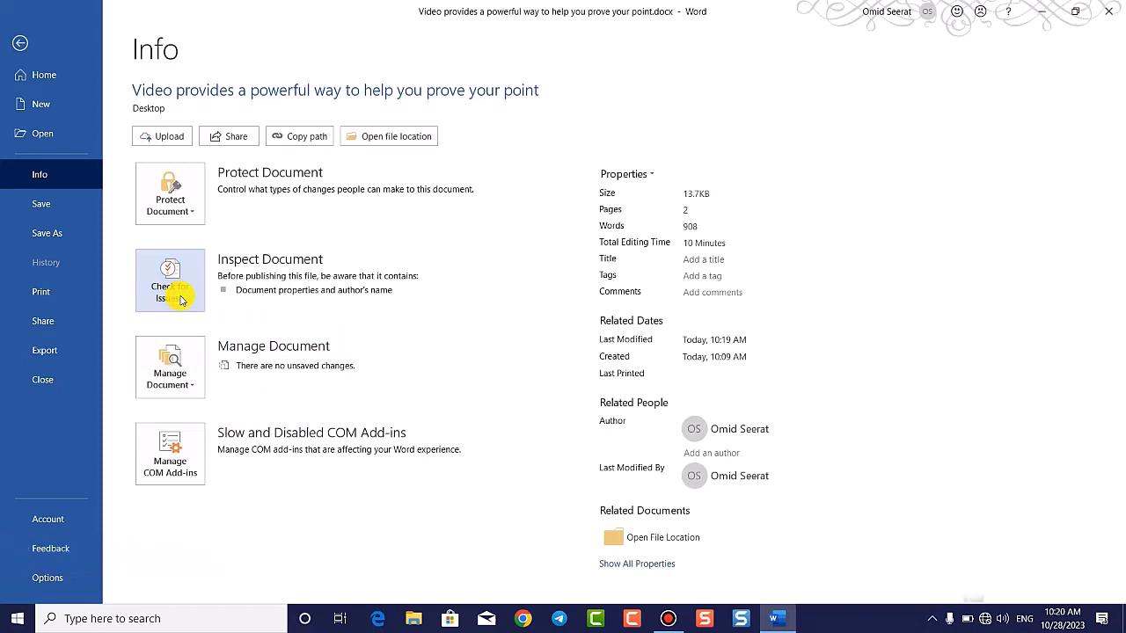
pyautogui.click(641, 176)
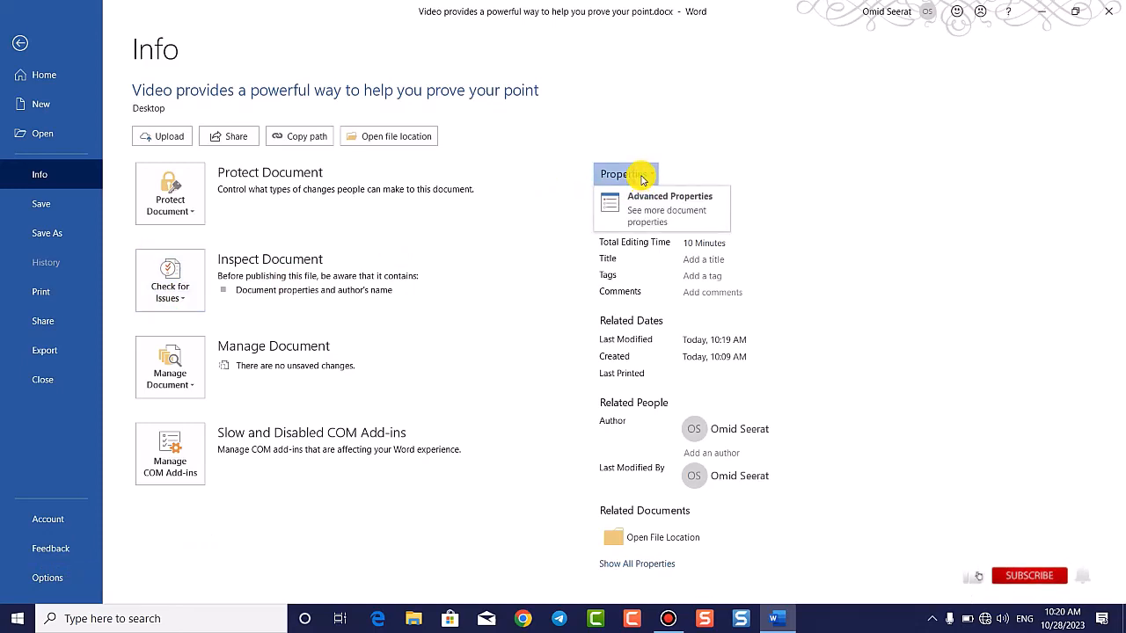
# Step: Enter title 'computer' and subject 'hardware' in Advanced Properties and save them
pyautogui.click(660, 201)
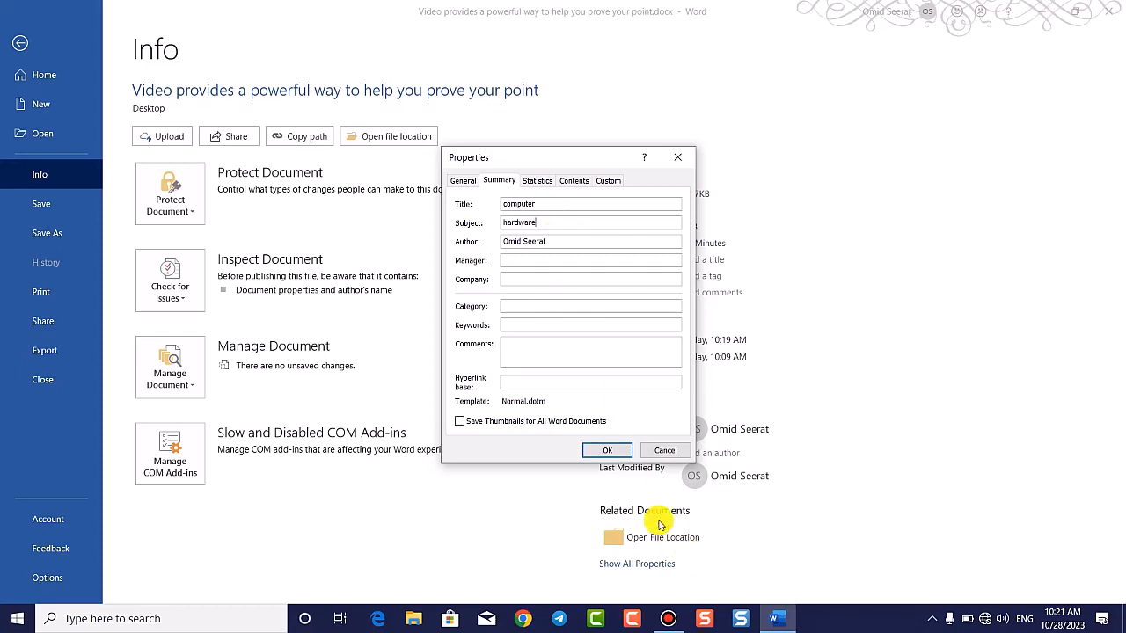
pyautogui.click(607, 450)
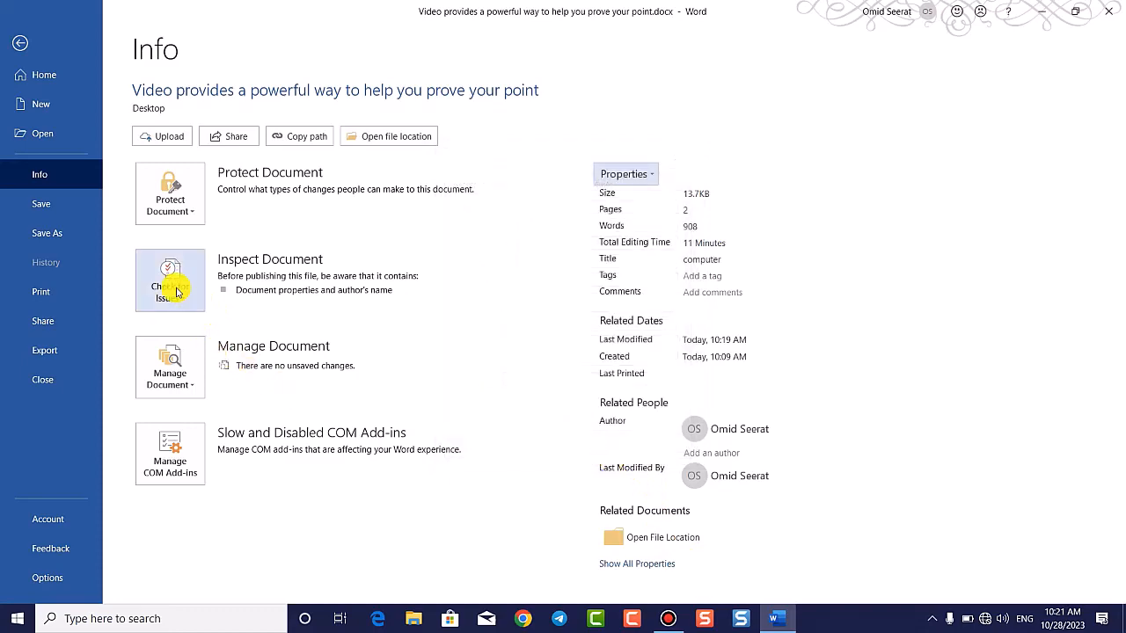
# Step: Delete the two junk lines below the first paragraph
pyautogui.click(20, 46)
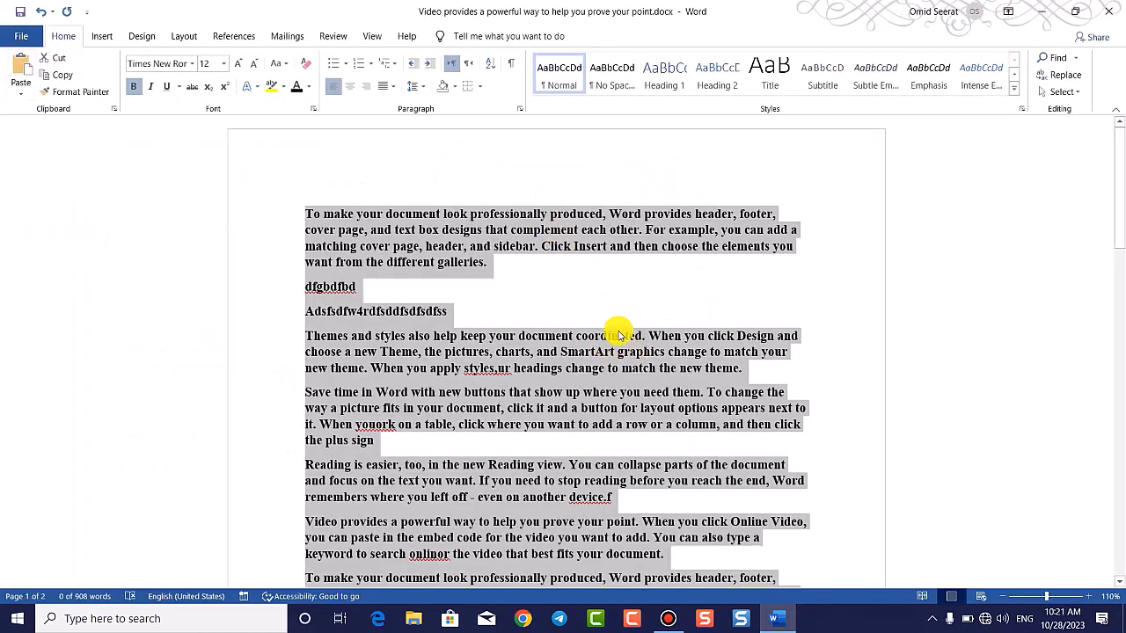
pyautogui.click(309, 373)
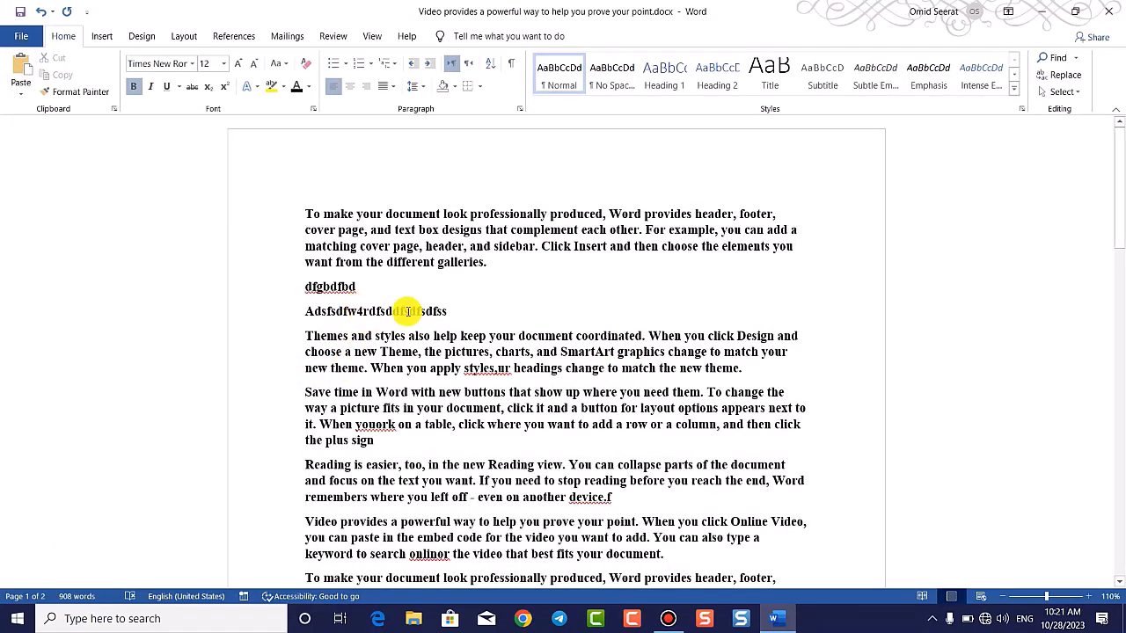
pyautogui.moveTo(447, 311); pyautogui.dragTo(296, 287)
pyautogui.press('BackSpace')
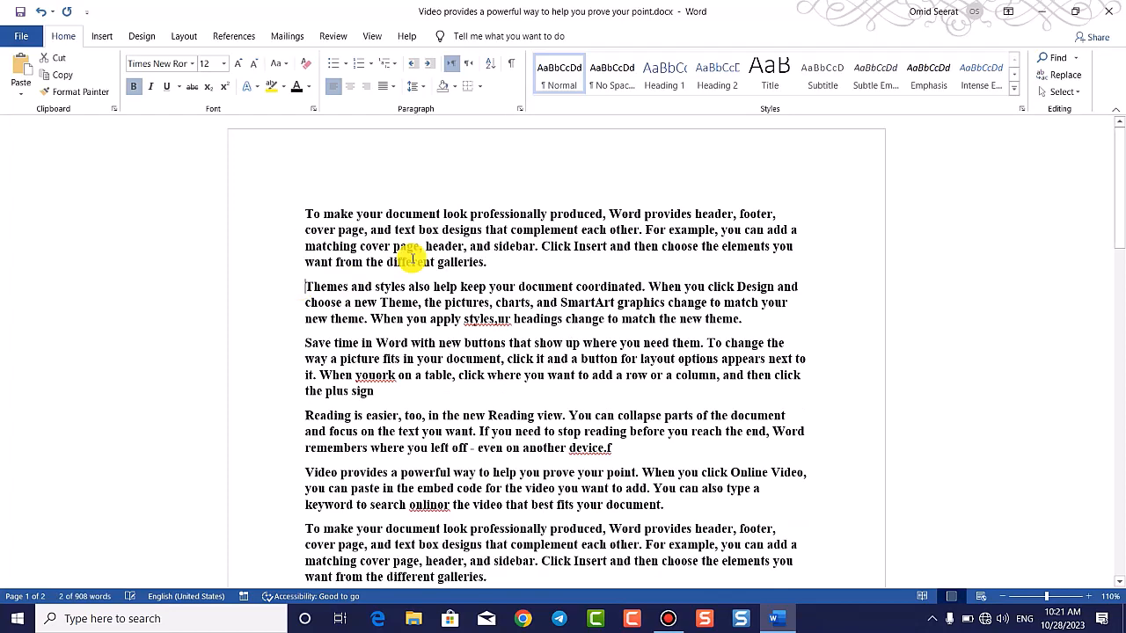
# Step: Colour the first paragraph red and reselect it
pyautogui.moveTo(489, 264); pyautogui.dragTo(355, 206)
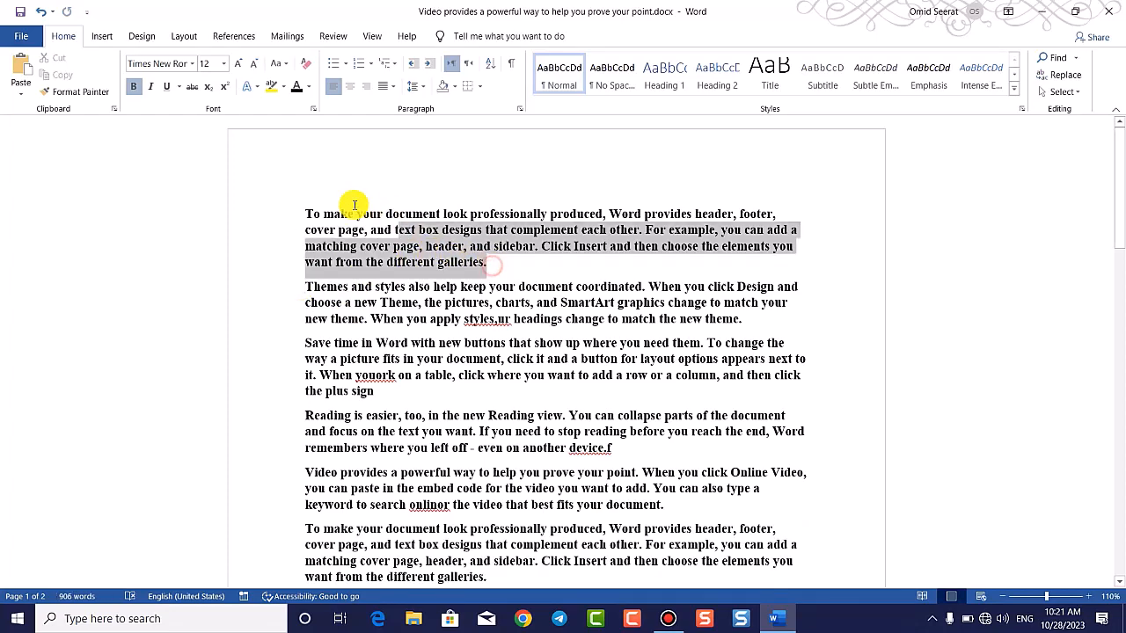
pyautogui.click(496, 271)
pyautogui.moveTo(473, 262); pyautogui.dragTo(297, 181)
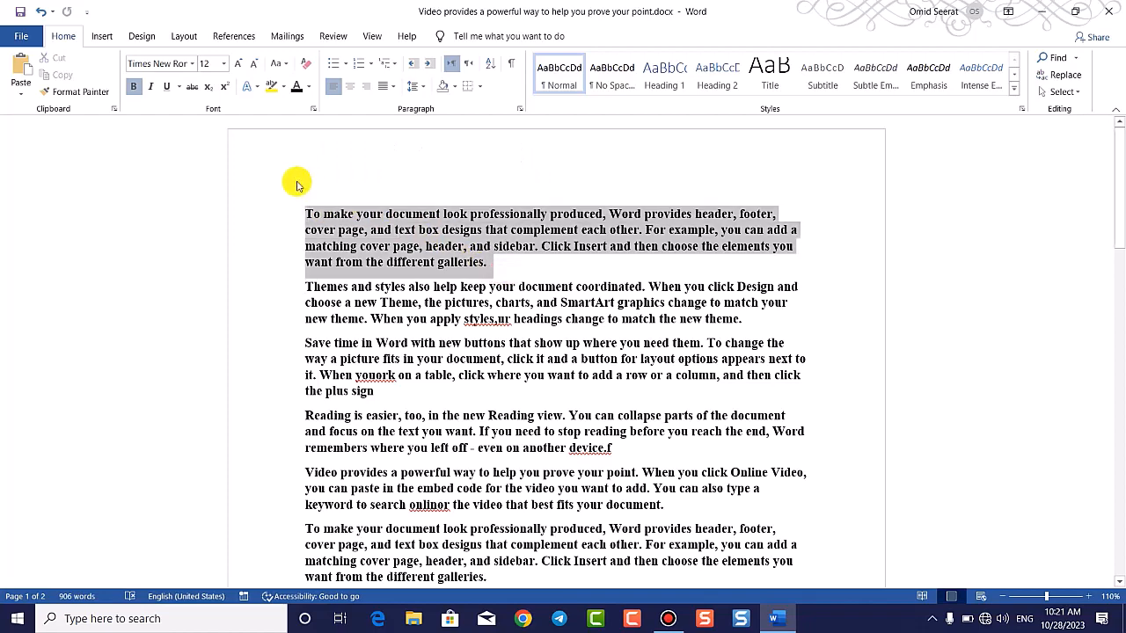
pyautogui.click(309, 86)
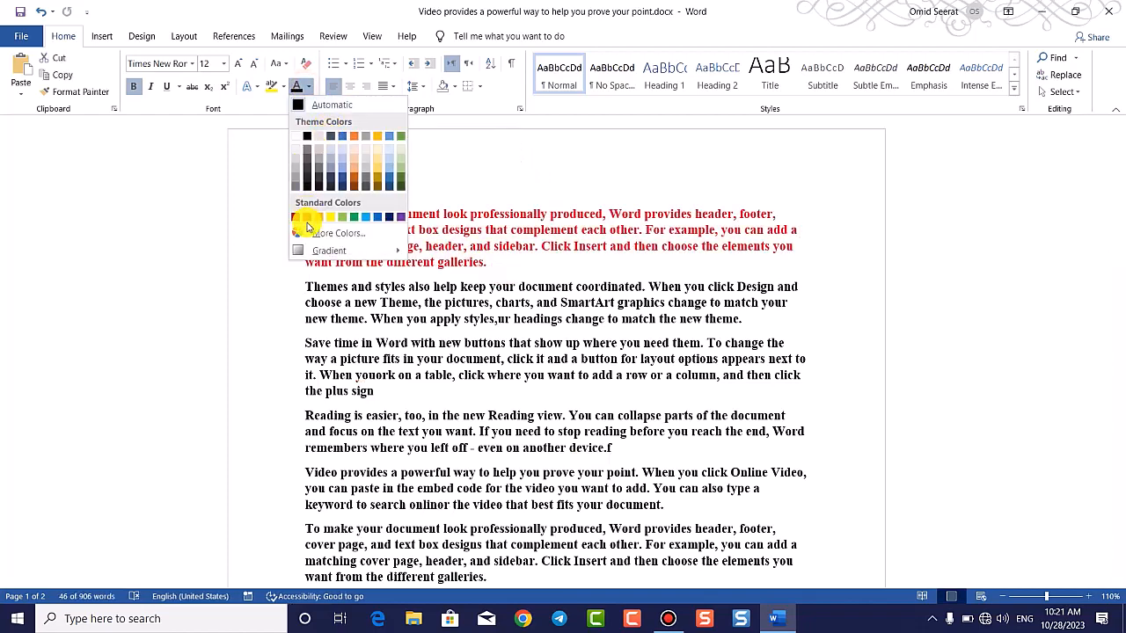
pyautogui.click(764, 525)
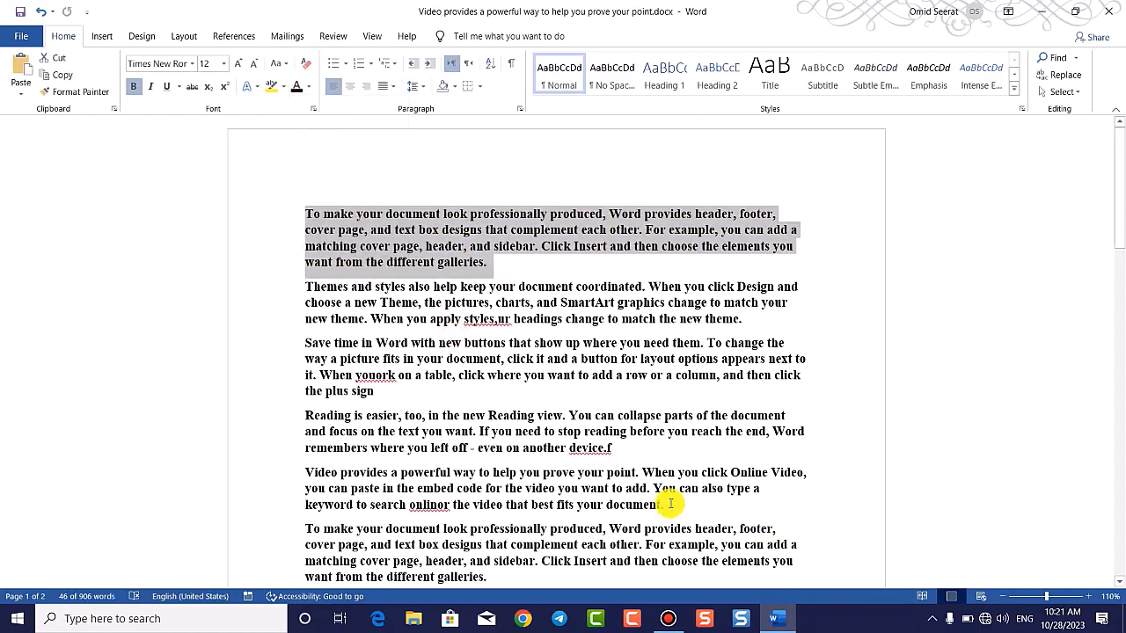
pyautogui.click(309, 86)
pyautogui.click(307, 219)
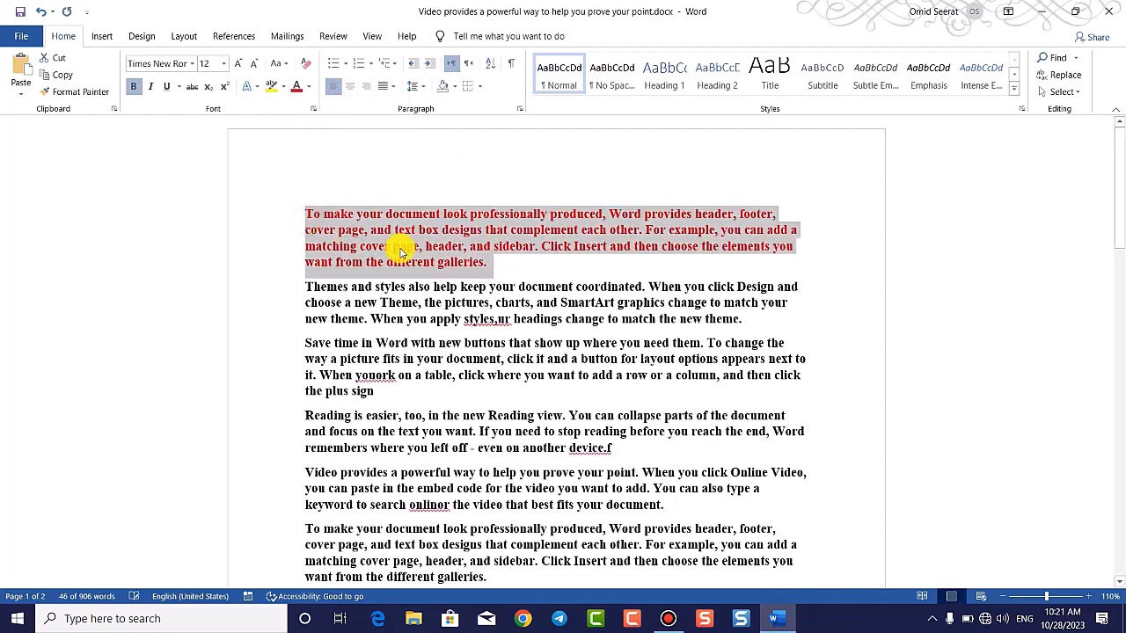
pyautogui.click(658, 343)
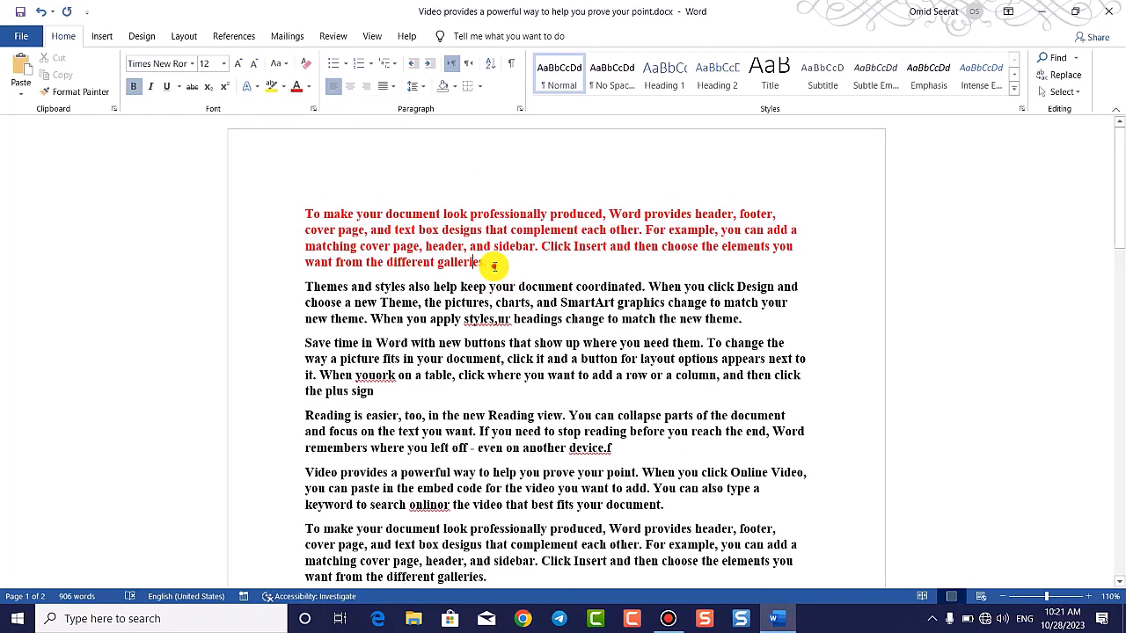
pyautogui.moveTo(493, 265); pyautogui.dragTo(275, 210)
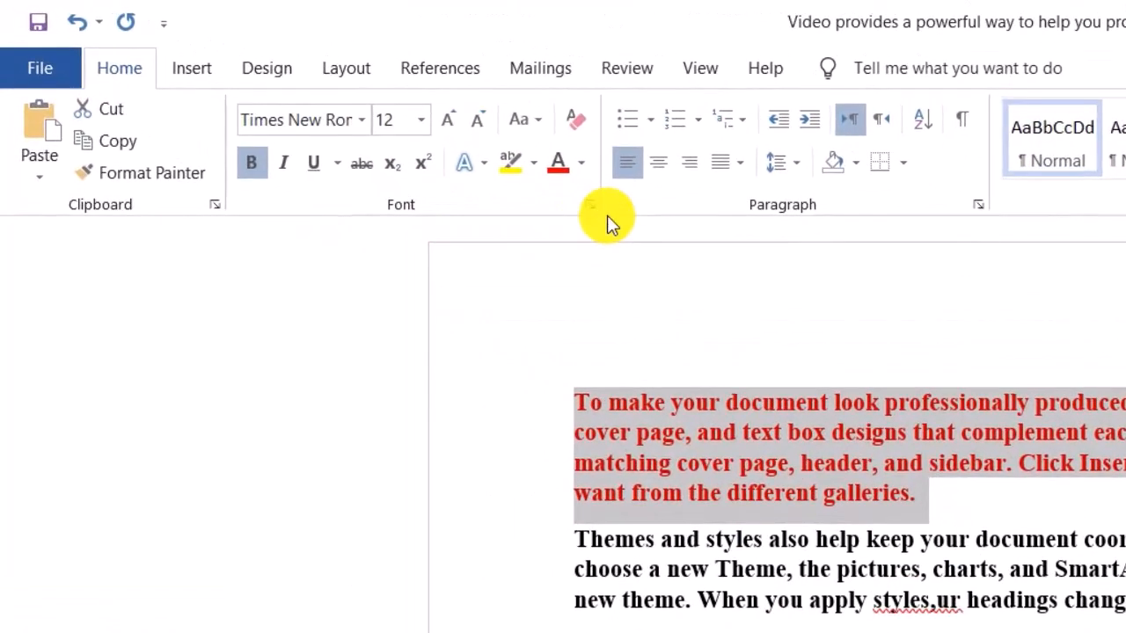
# Step: Apply Hidden formatting to the red first paragraph in the Font dialog, then go to File
pyautogui.click(596, 210)
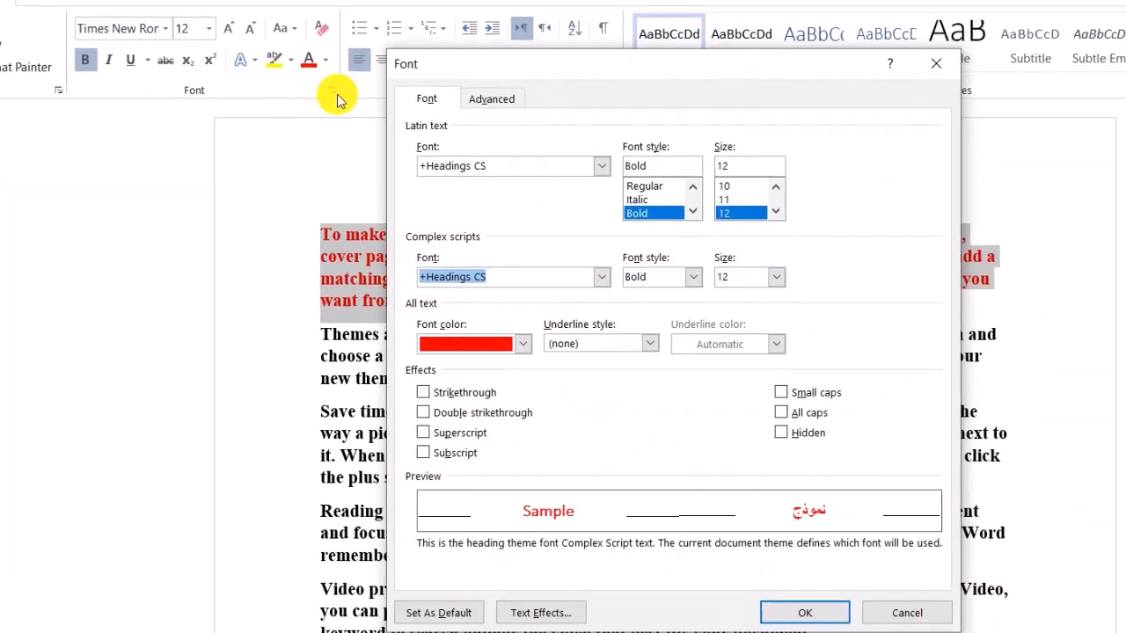
pyautogui.click(808, 434)
pyautogui.click(827, 613)
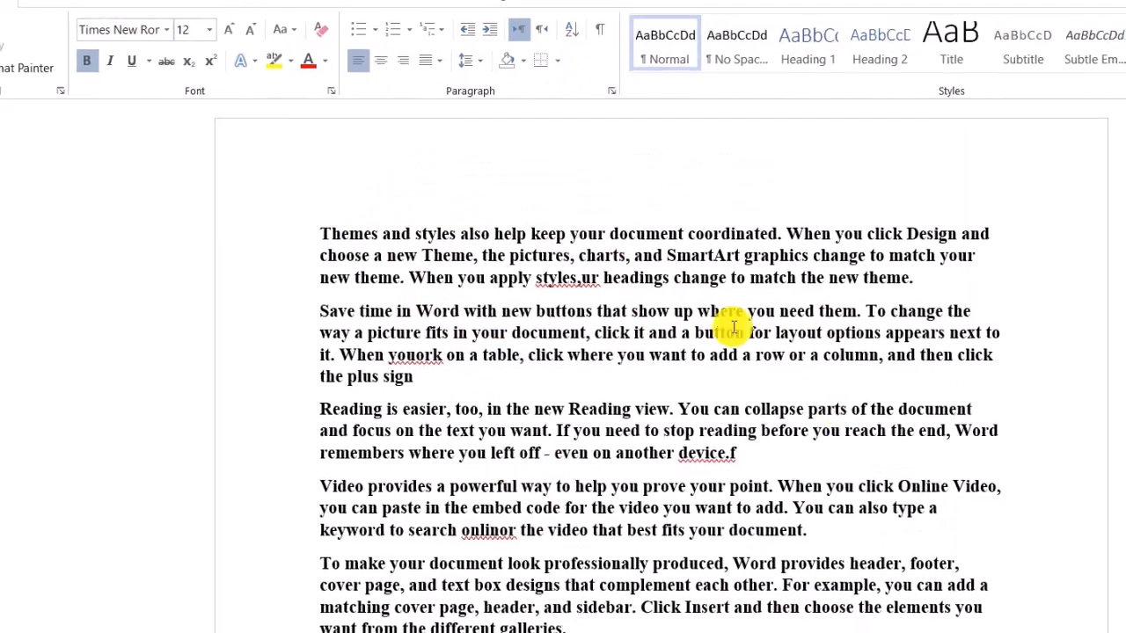
pyautogui.click(19, 35)
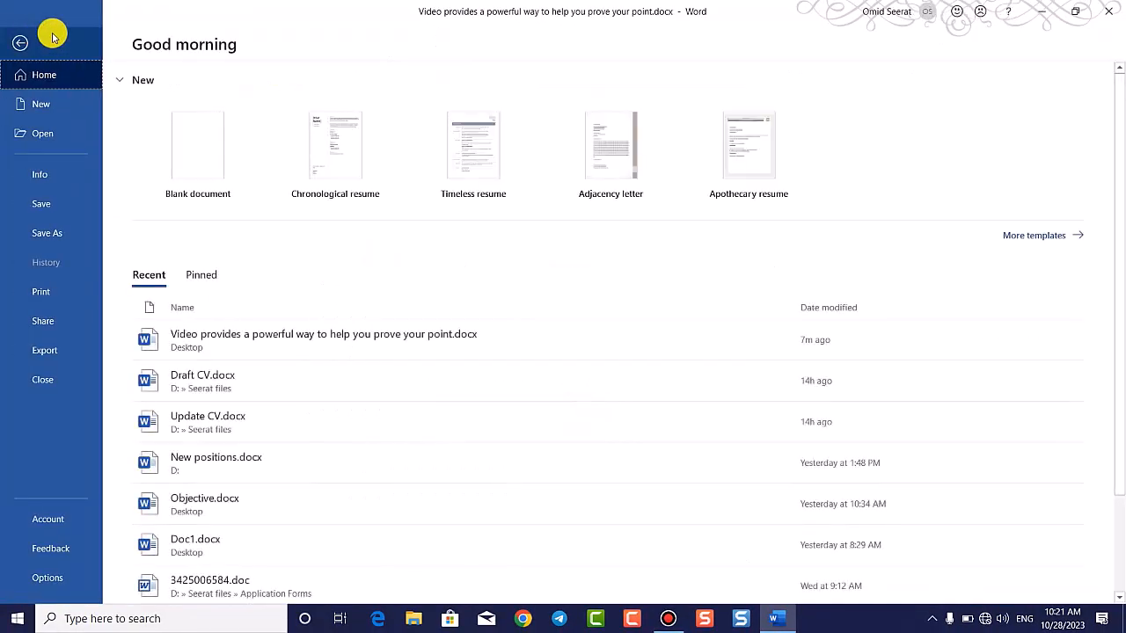
# Step: Open the Document Inspector from Info > Check for Issues, saving the document when prompted
pyautogui.click(25, 173)
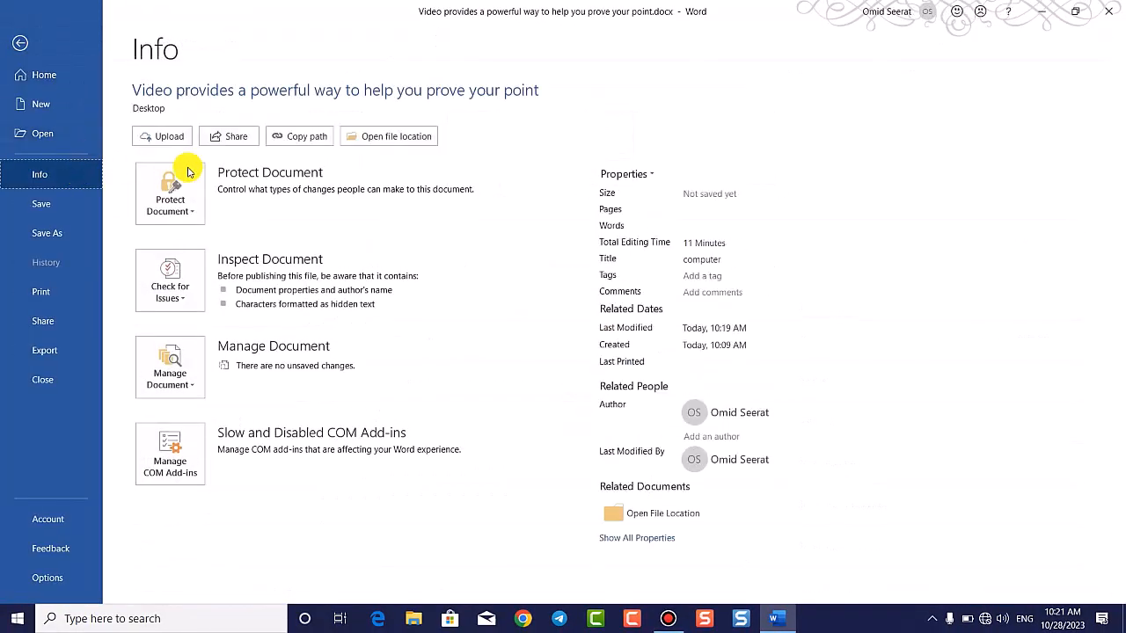
pyautogui.click(172, 286)
pyautogui.click(265, 350)
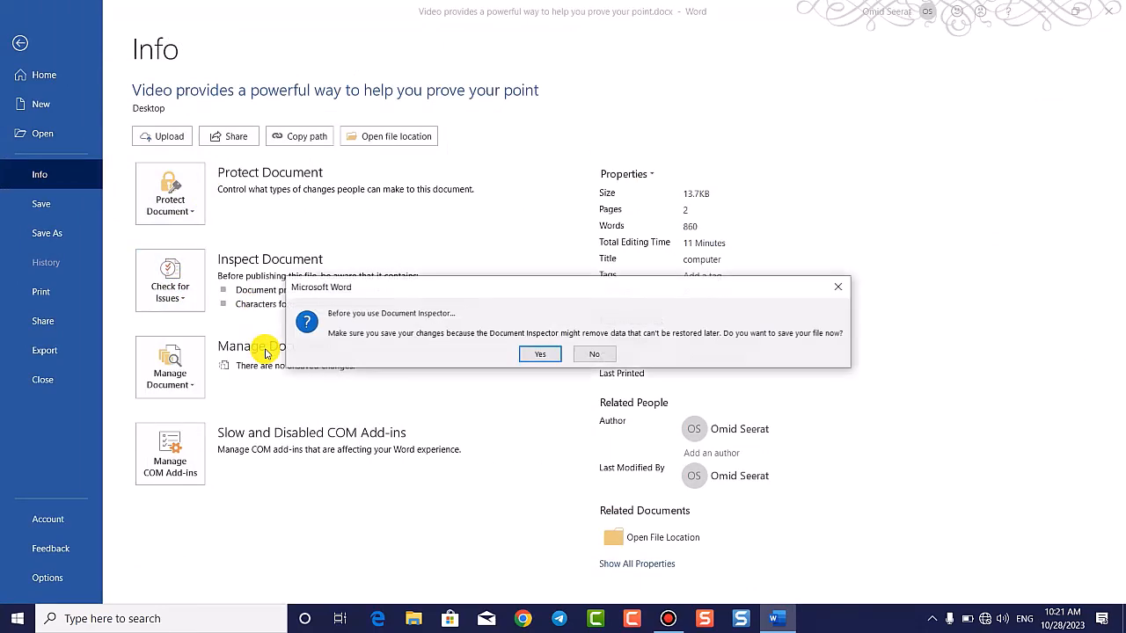
pyautogui.click(549, 351)
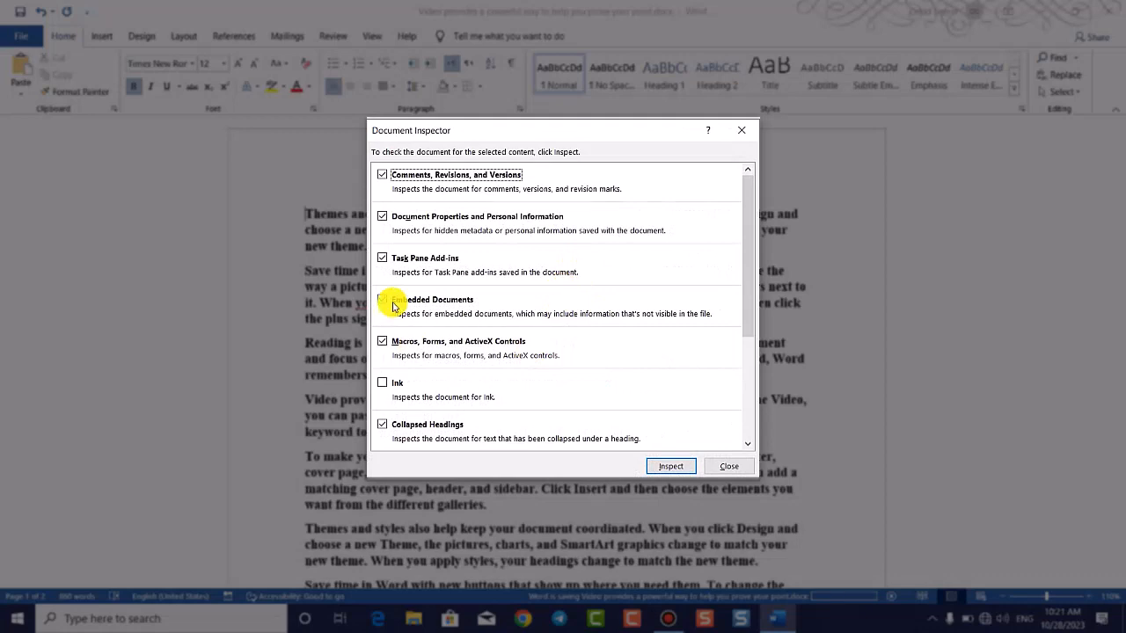
# Step: Run the Document Inspector on all checked categories
pyautogui.scroll(-5, 391, 303)
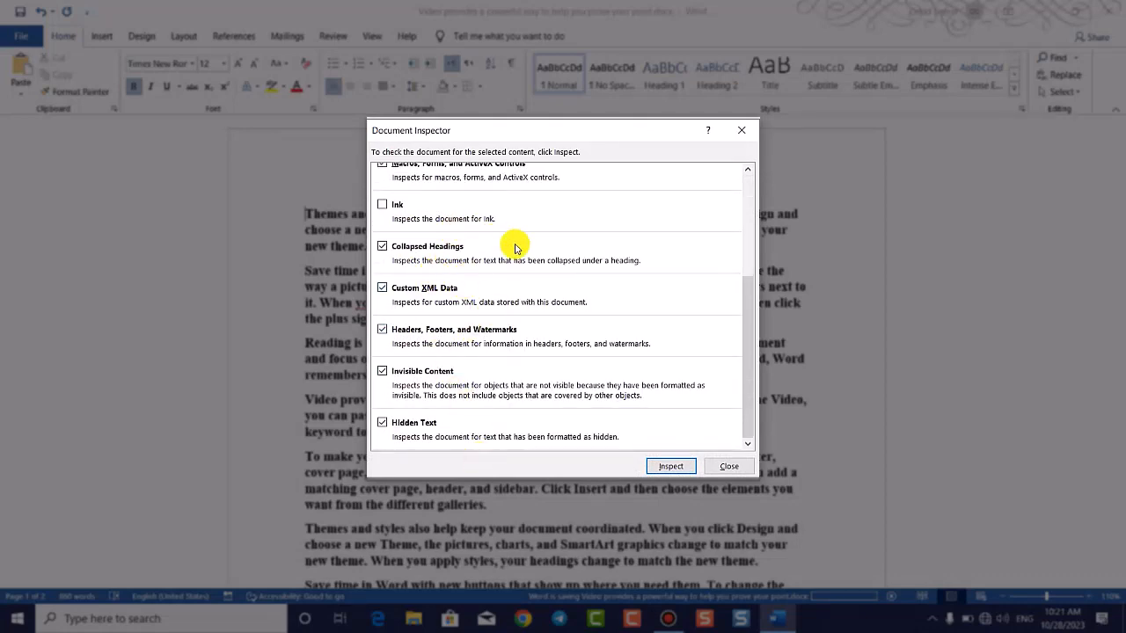
pyautogui.scroll(5, 516, 246)
pyautogui.scroll(-4, 509, 325)
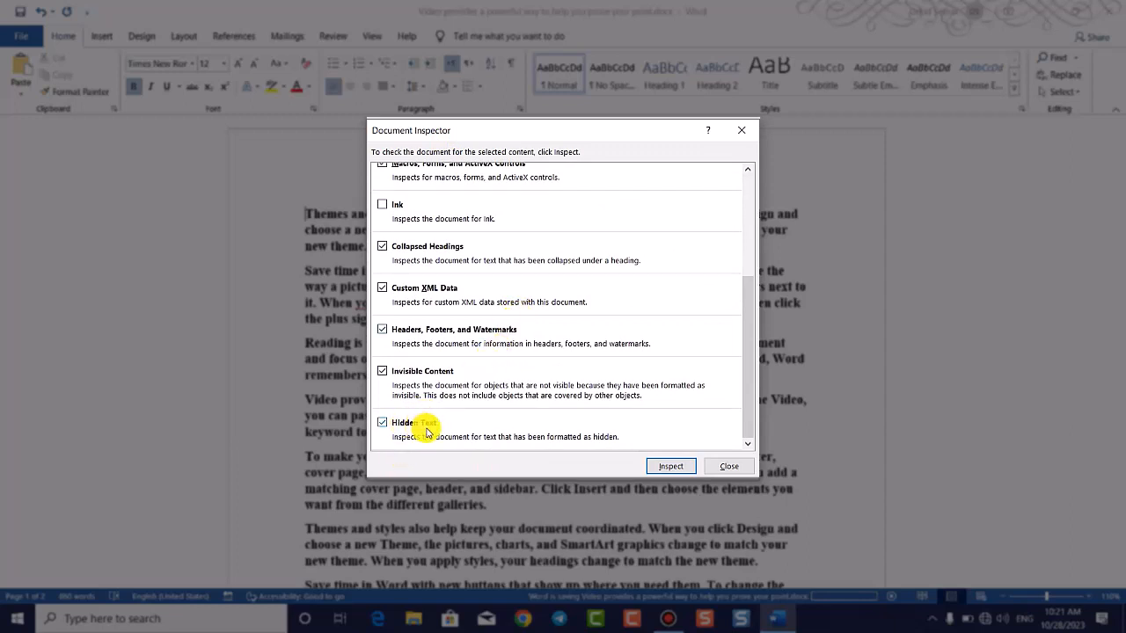
pyautogui.scroll(3, 462, 347)
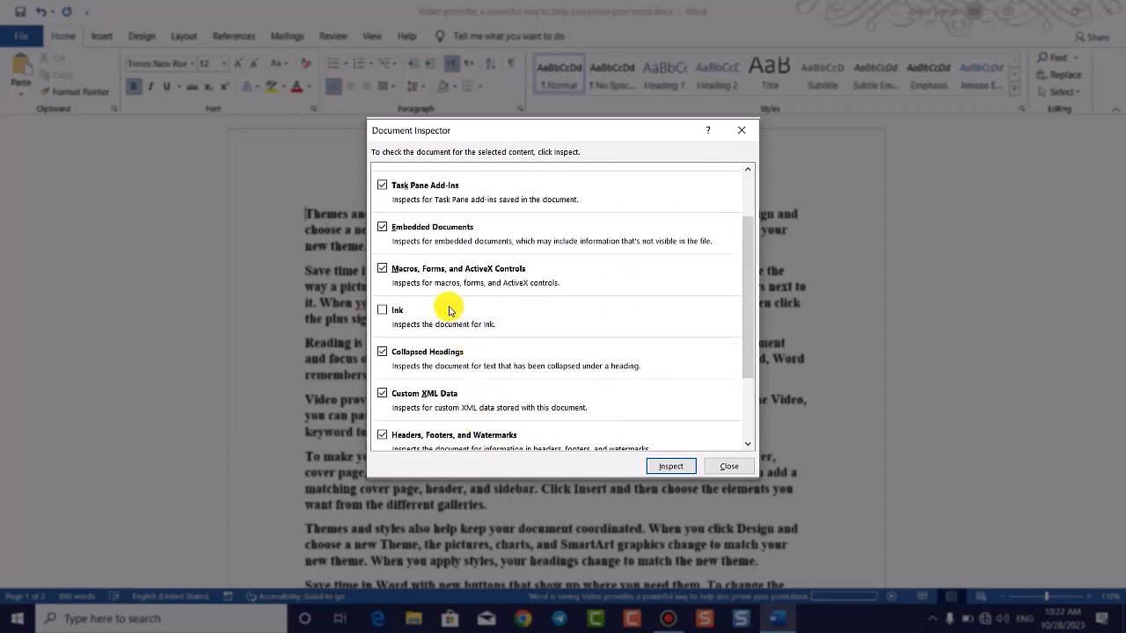
pyautogui.scroll(2, 449, 310)
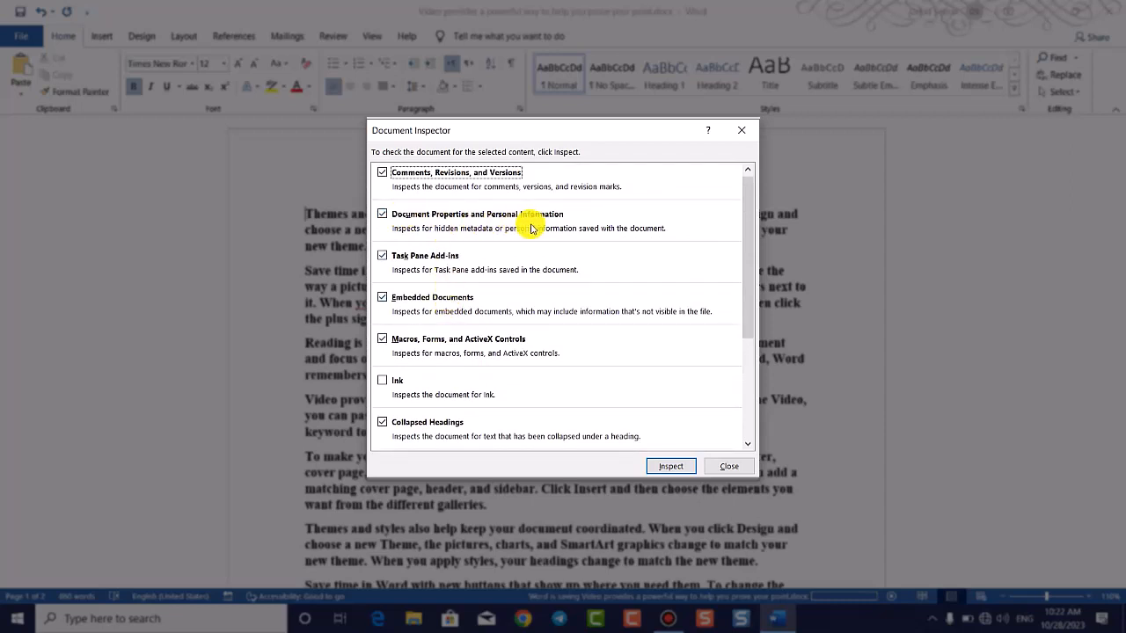
pyautogui.click(676, 470)
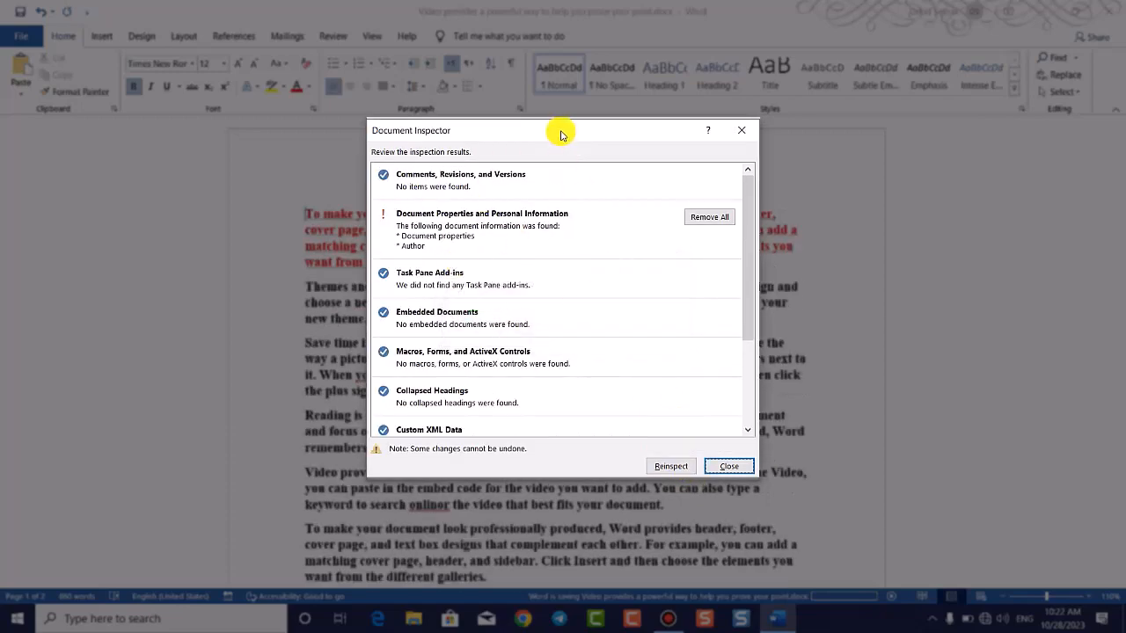
# Step: Remove all Document Properties and Personal Information found by the inspector
pyautogui.moveTo(560, 133); pyautogui.dragTo(527, 160)
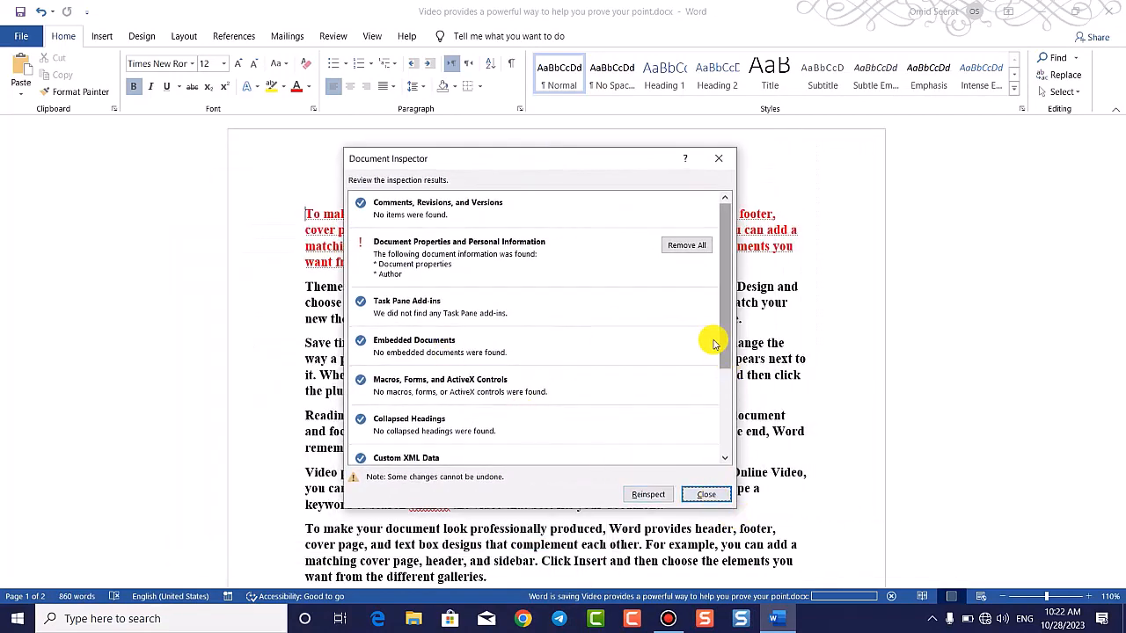
pyautogui.moveTo(572, 155); pyautogui.dragTo(615, 144)
pyautogui.scroll(-3, 553, 297)
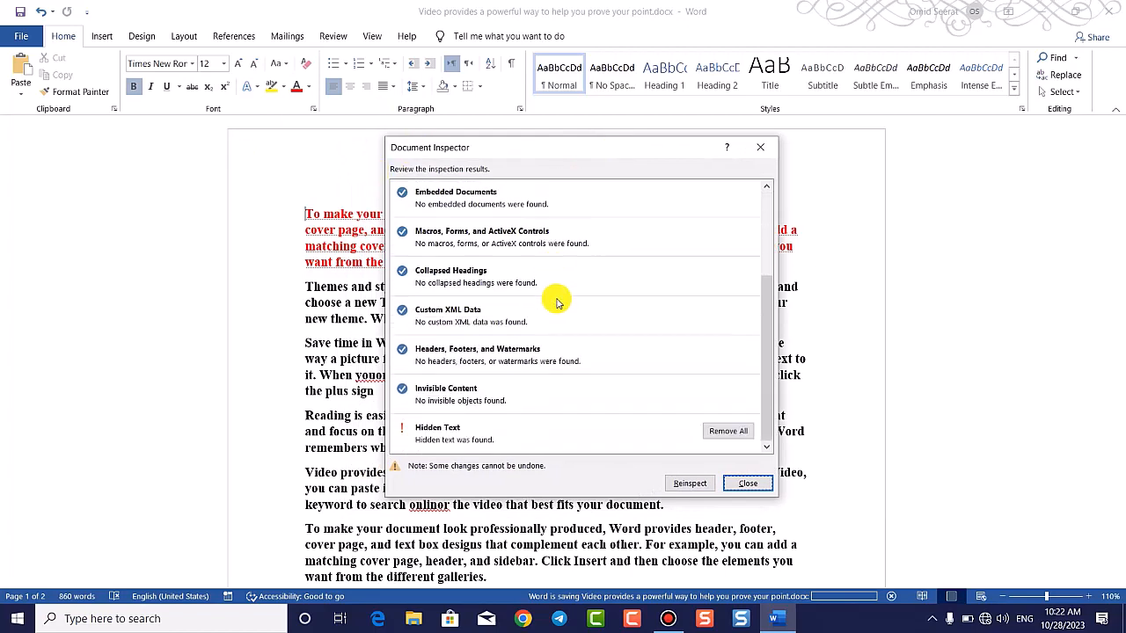
pyautogui.scroll(3, 553, 297)
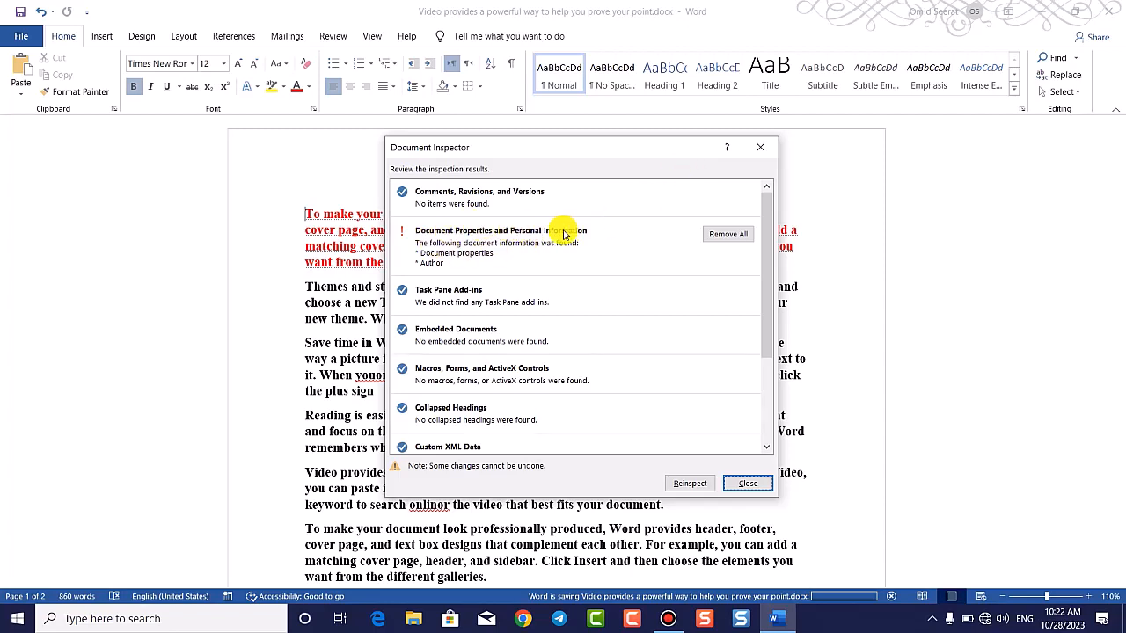
pyautogui.click(729, 236)
# Step: Close the Document Inspector and select the entire document with Ctrl+A
pyautogui.scroll(-3, 729, 264)
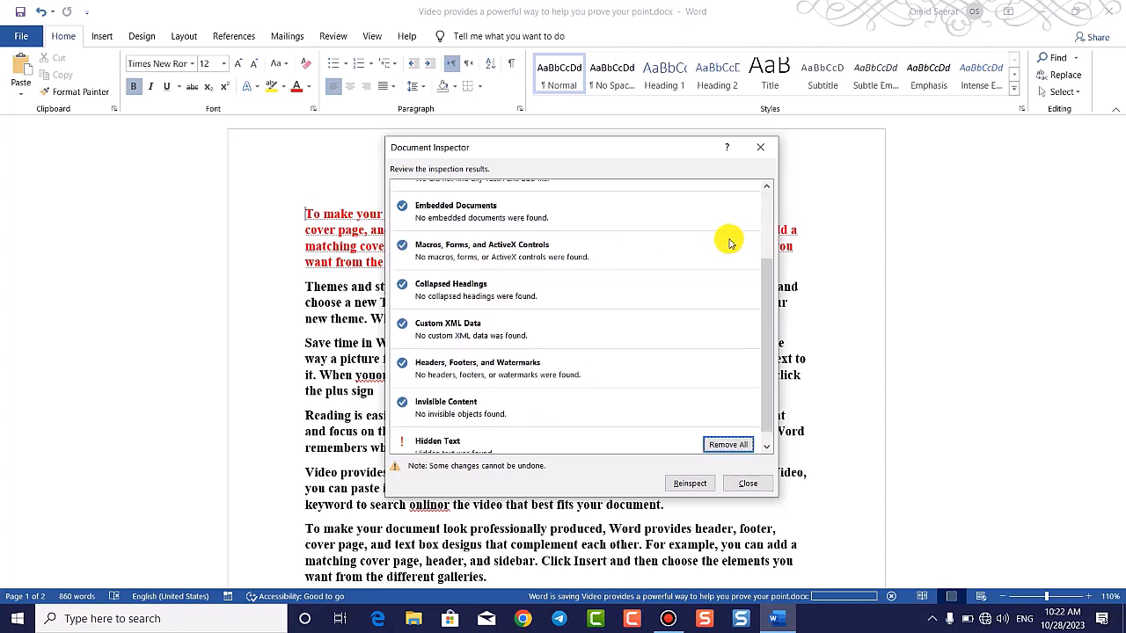
pyautogui.scroll(-1, 587, 288)
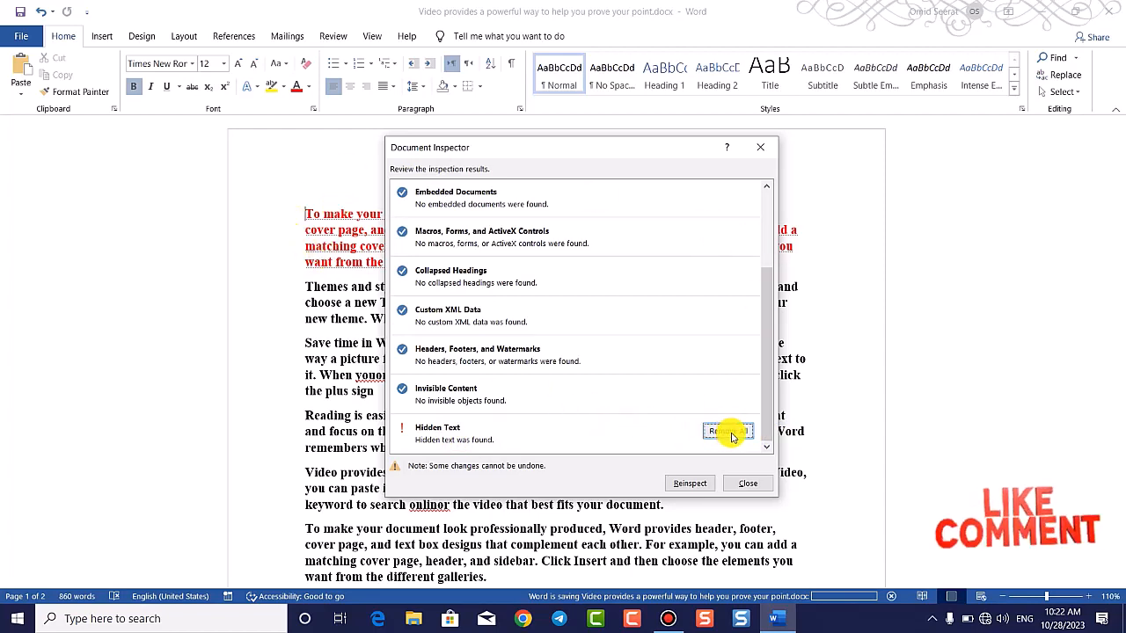
pyautogui.click(749, 490)
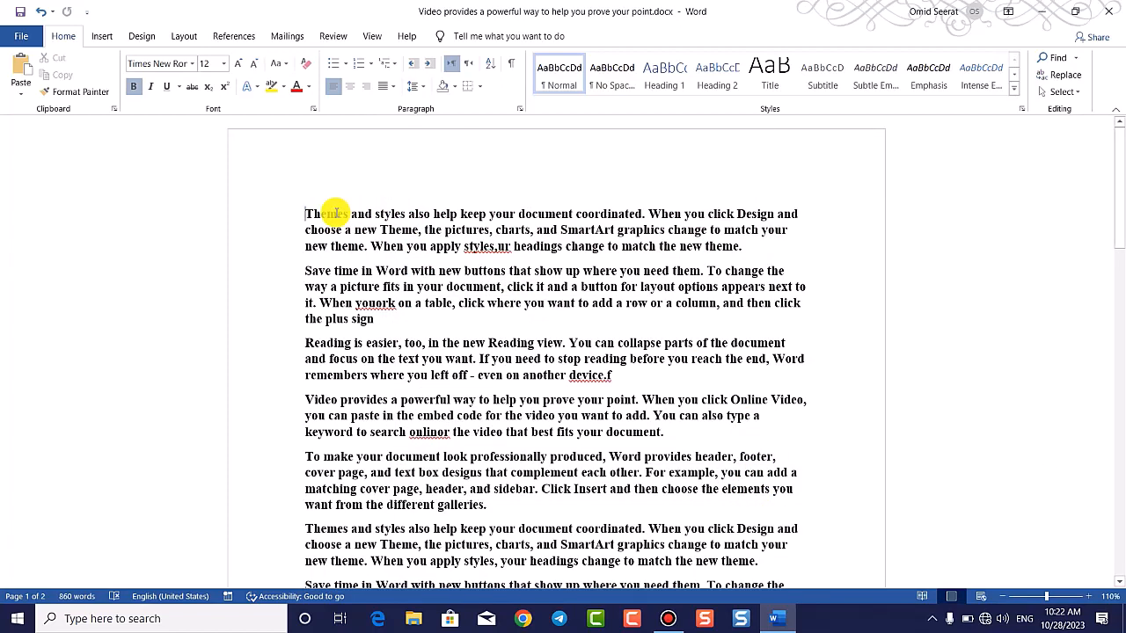
pyautogui.hotkey('ctrl', 'a')
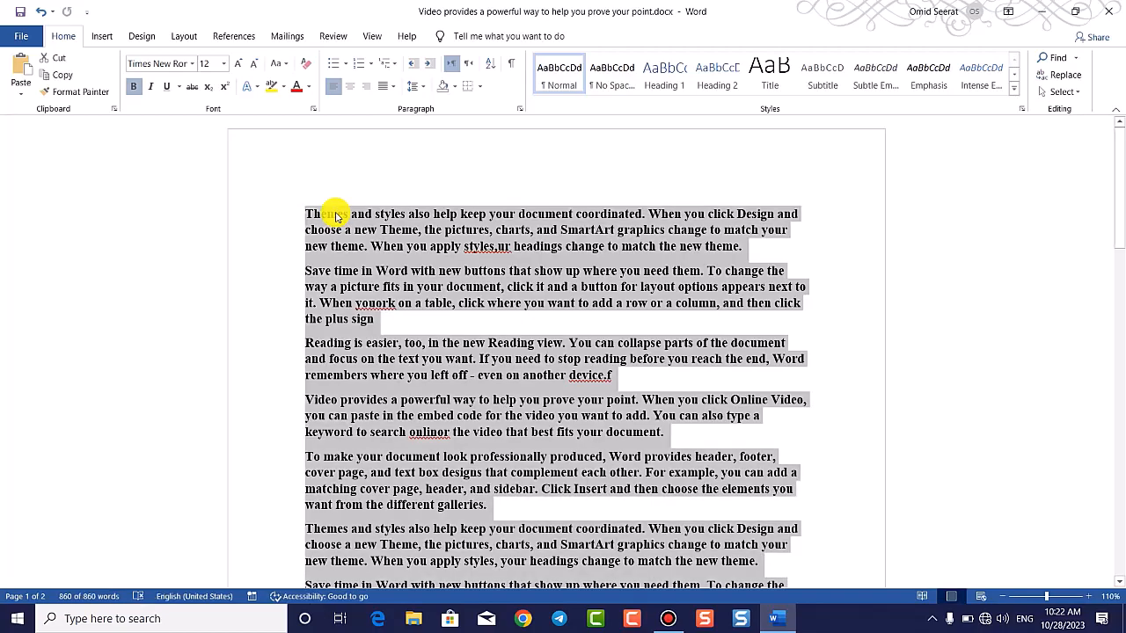
# Step: Clear the Hidden font attribute for the whole document in the Font dialog
pyautogui.scroll(-9, 663, 212)
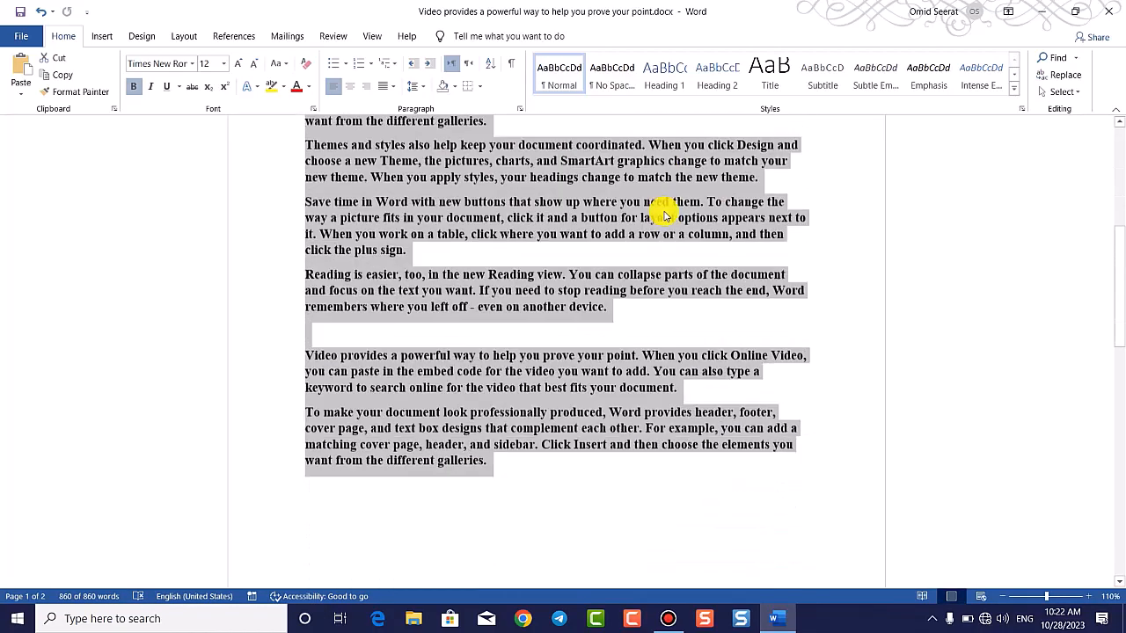
pyautogui.scroll(4, 666, 209)
pyautogui.scroll(5, 675, 132)
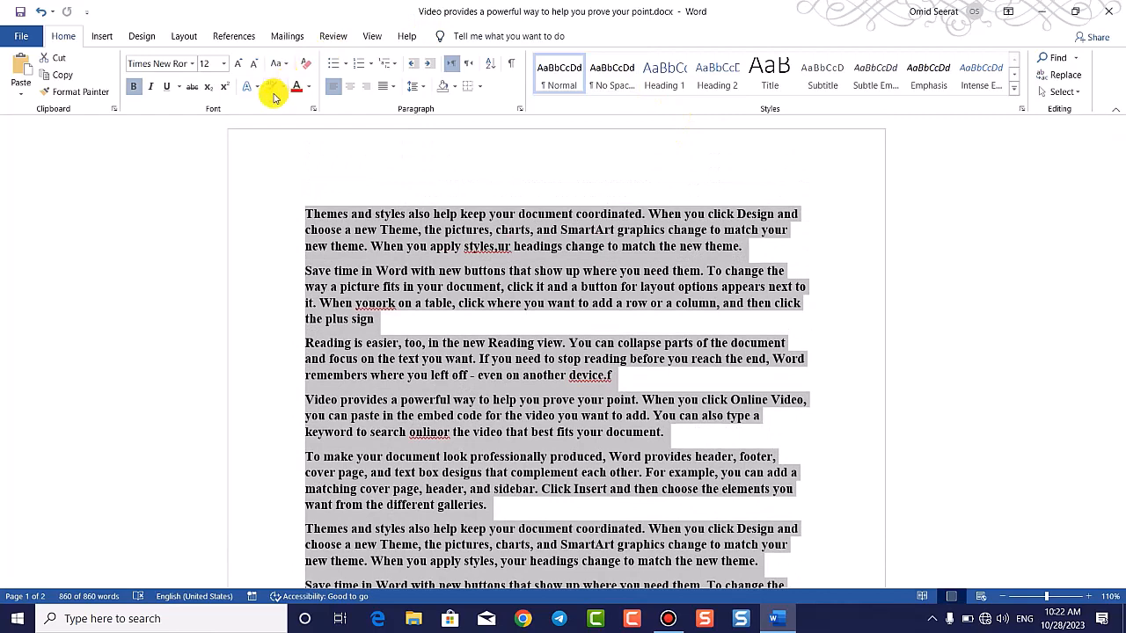
pyautogui.click(313, 109)
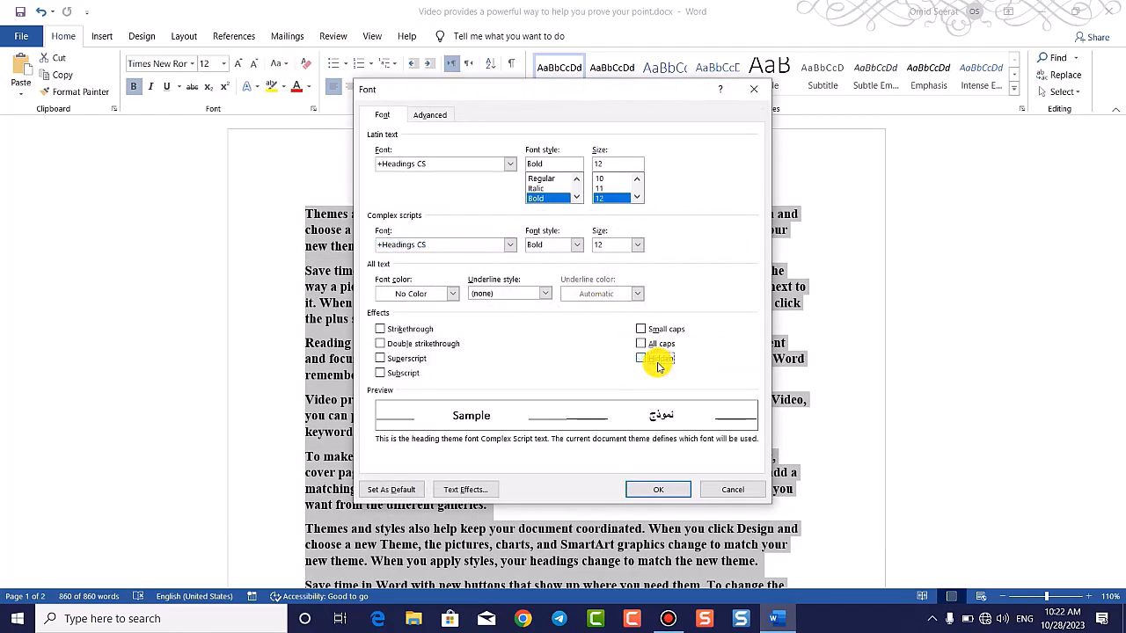
pyautogui.click(666, 489)
# Step: Select the reappeared red first paragraph and go to the File backstage view
pyautogui.click(596, 376)
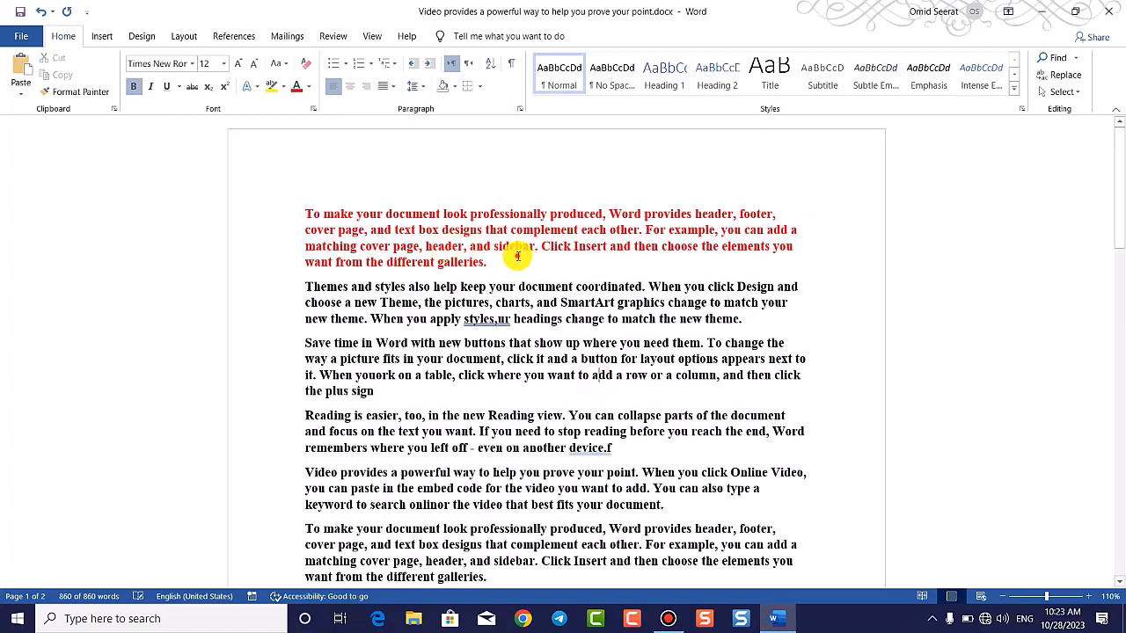
pyautogui.moveTo(489, 263); pyautogui.dragTo(270, 214)
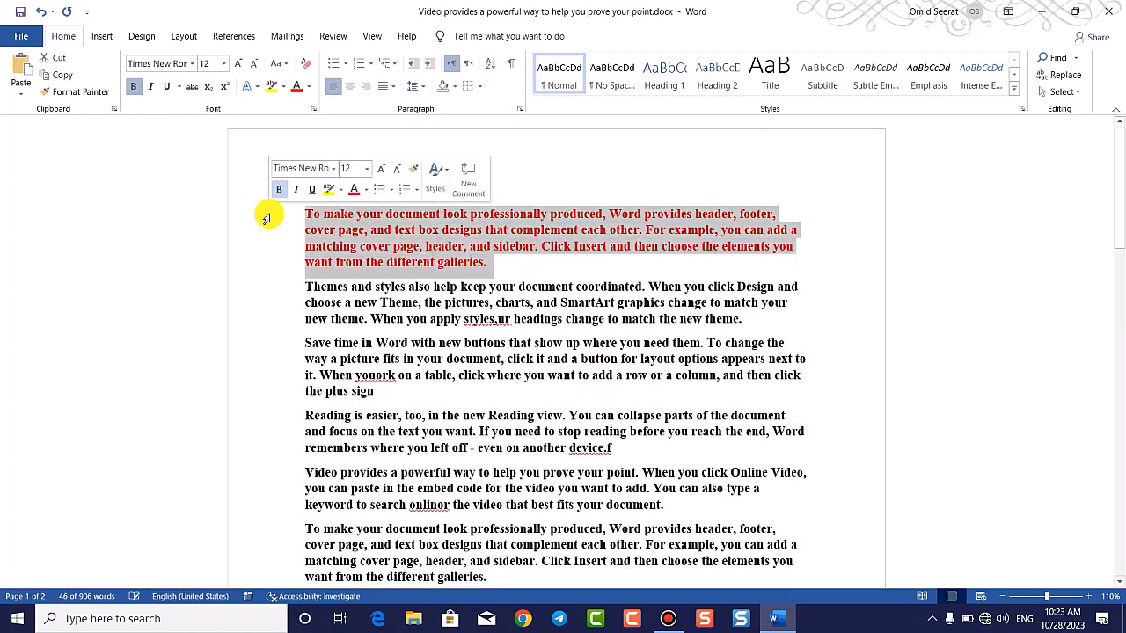
pyautogui.click(21, 36)
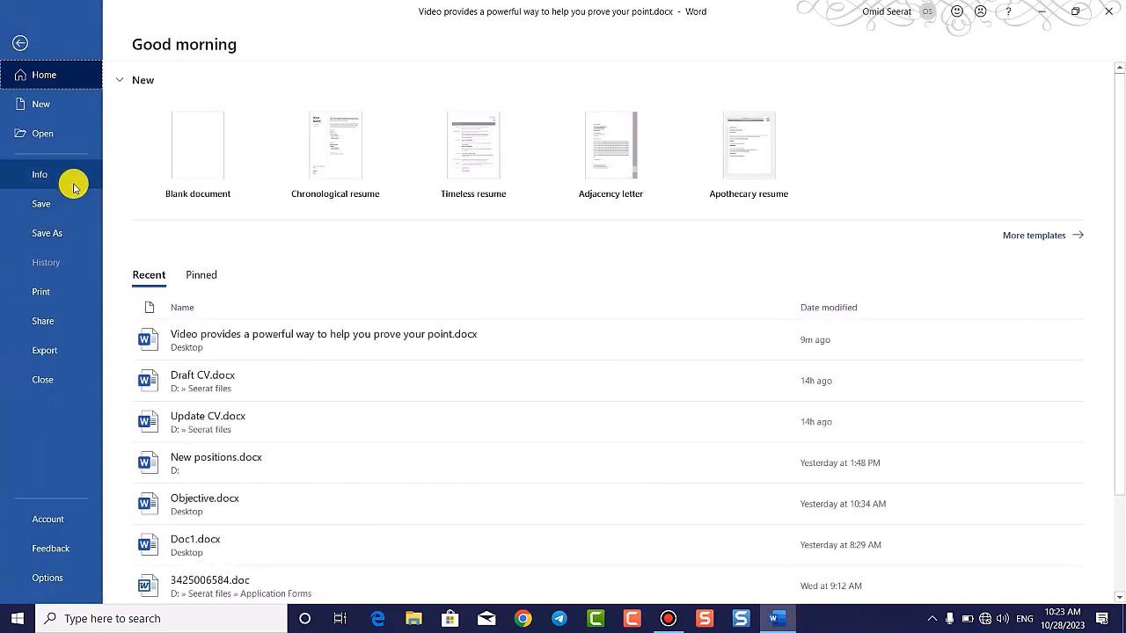
# Step: Save and re-run the Document Inspector, then close its clean results
pyautogui.click(73, 176)
pyautogui.click(201, 269)
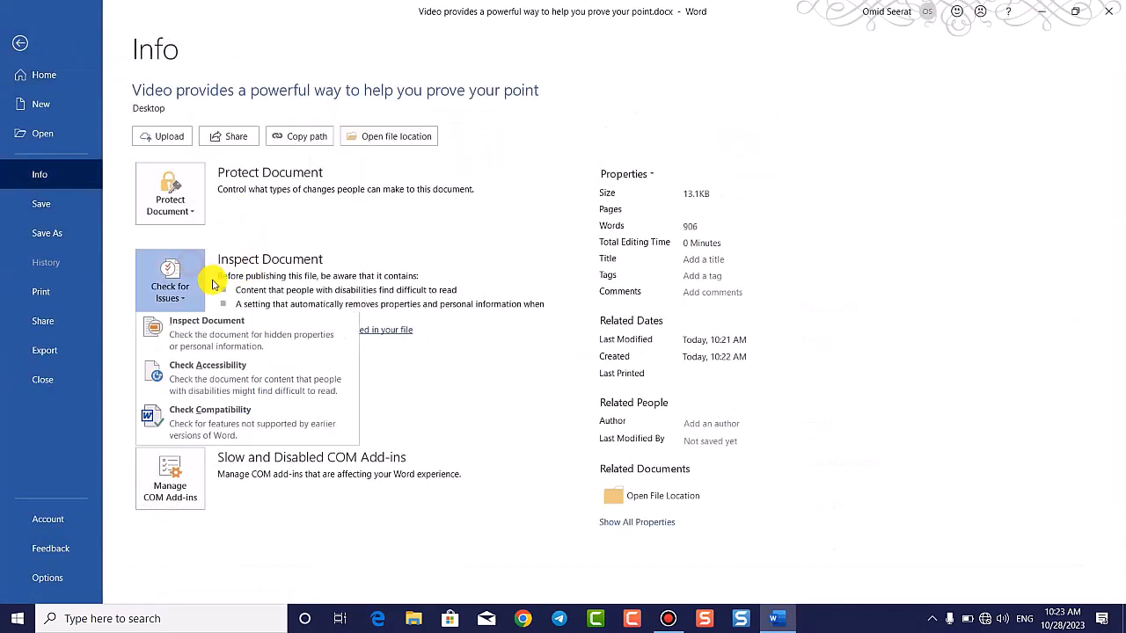
pyautogui.click(226, 327)
pyautogui.click(540, 354)
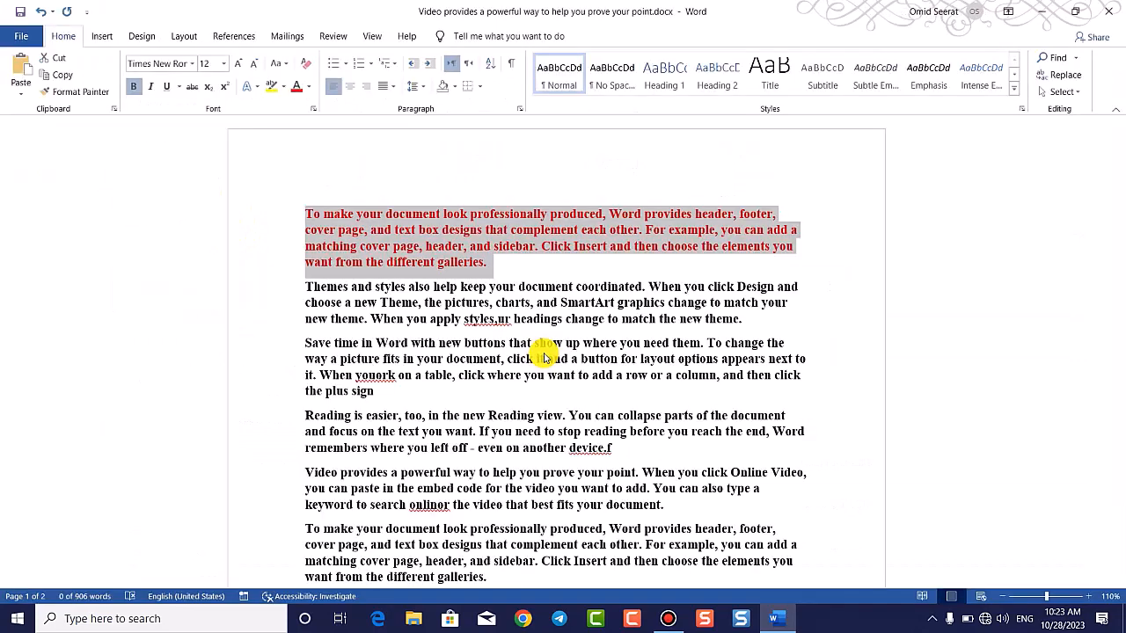
pyautogui.click(668, 468)
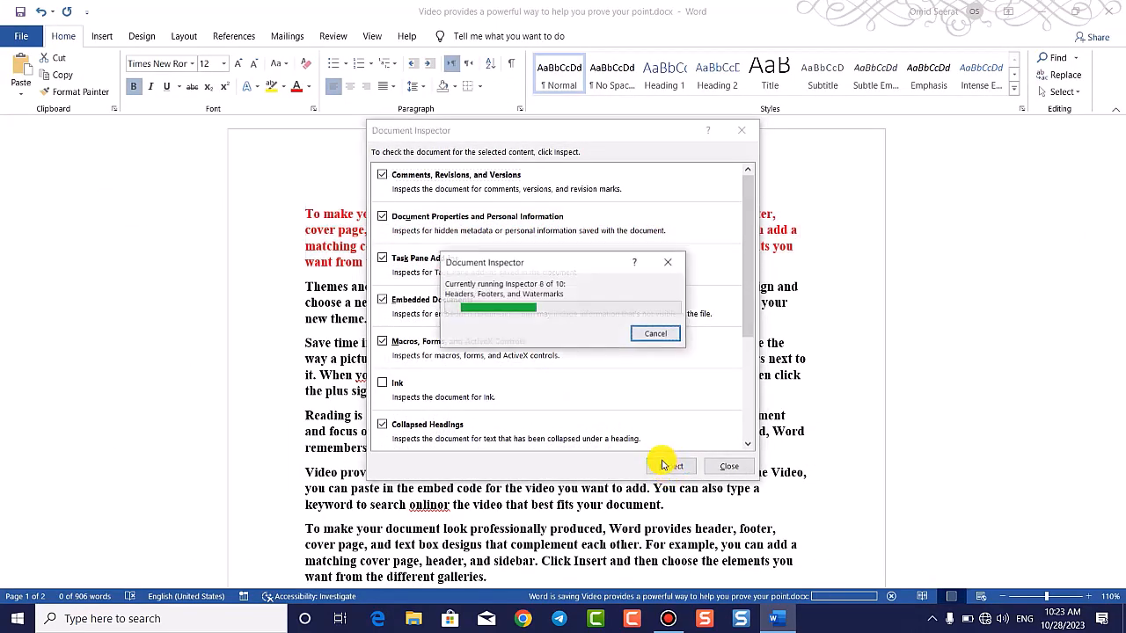
pyautogui.scroll(-3, 548, 345)
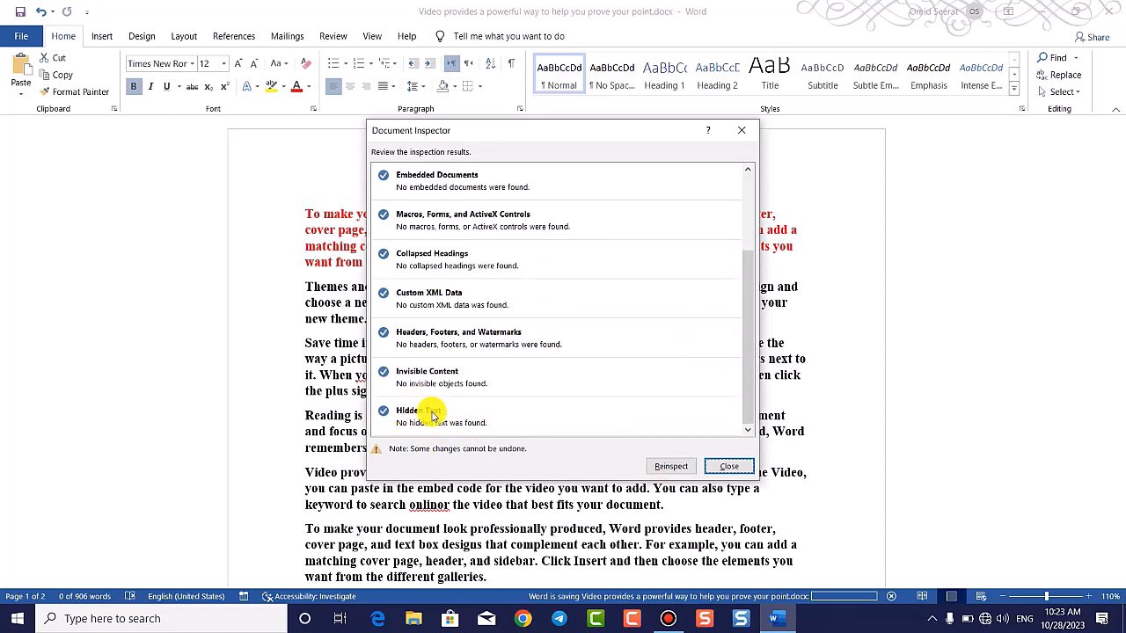
pyautogui.scroll(3, 434, 387)
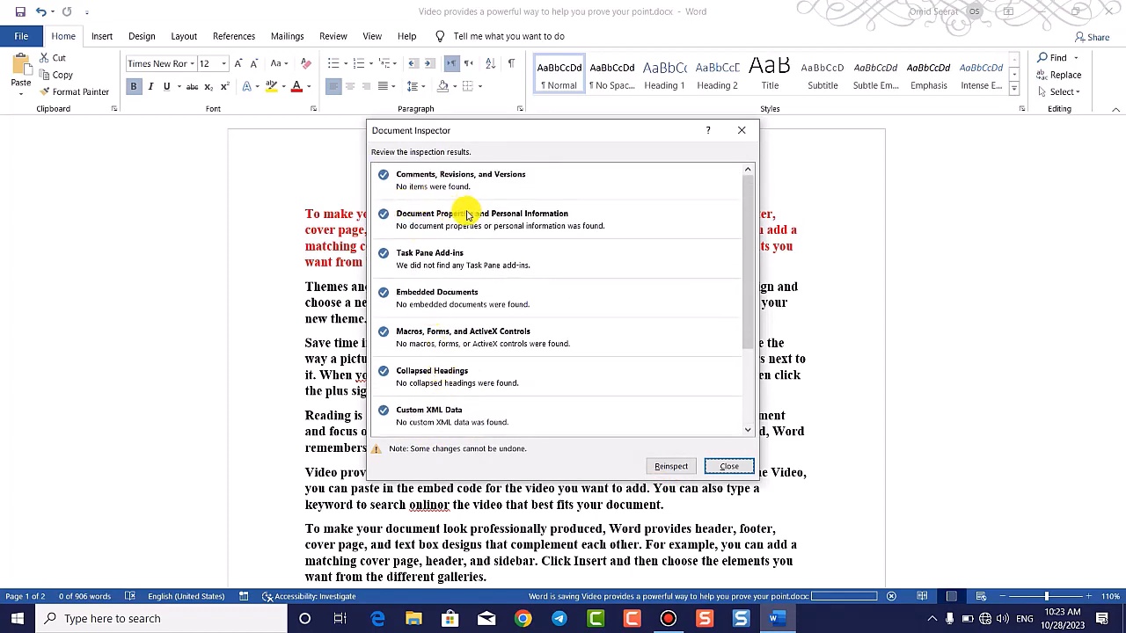
pyautogui.click(737, 466)
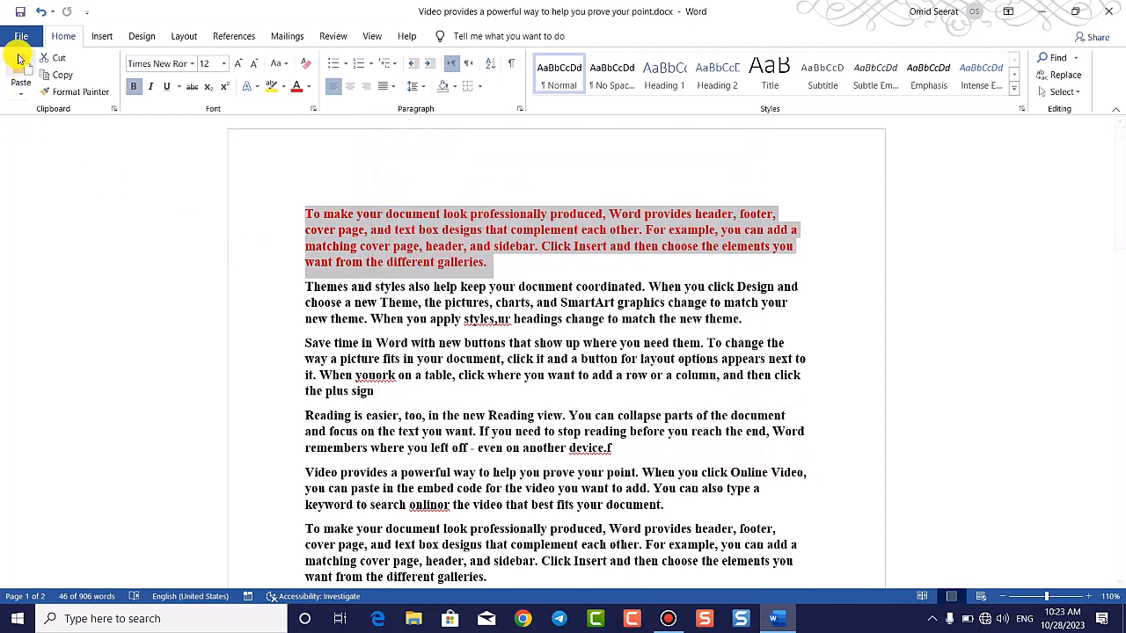
# Step: Review the Check for Issues options on the Info page, then show the Insert commands
pyautogui.click(18, 36)
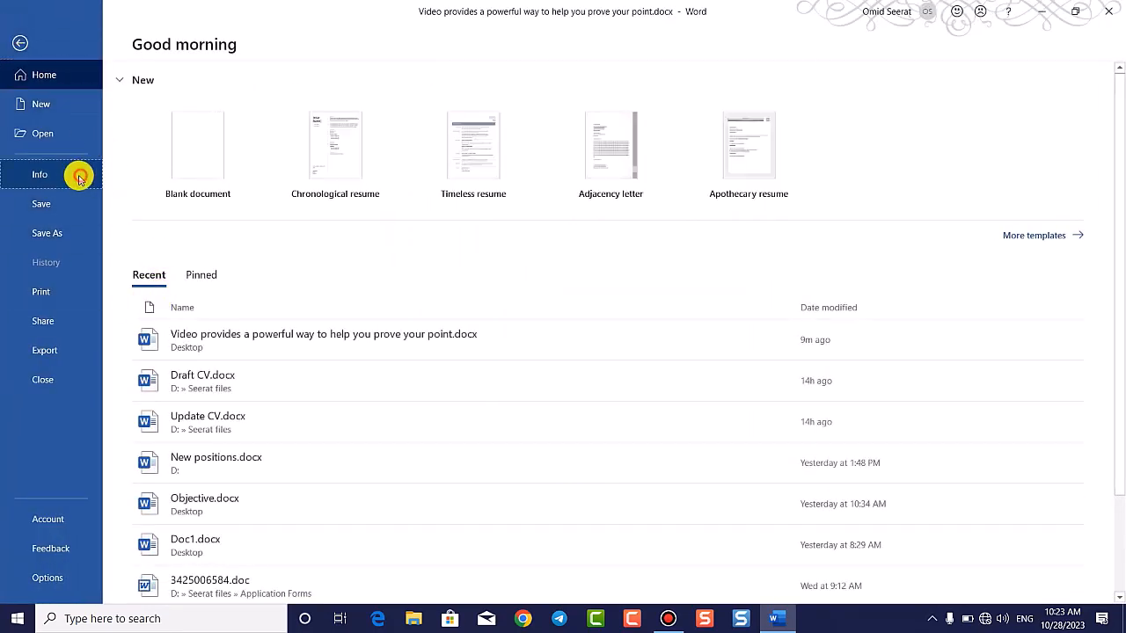
pyautogui.click(79, 178)
pyautogui.click(176, 280)
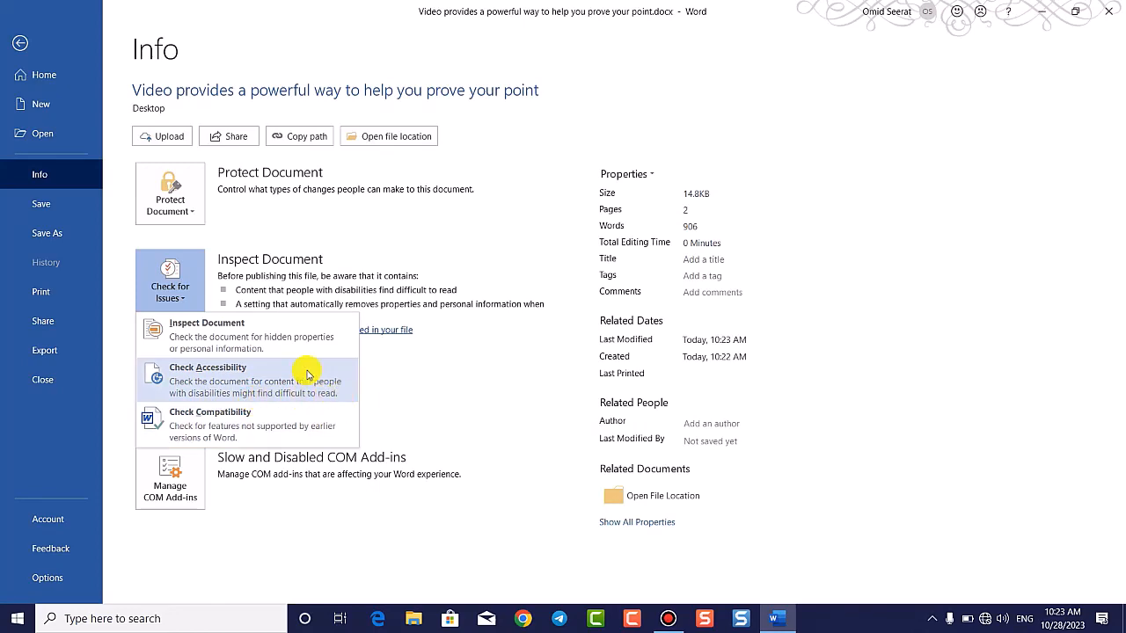
pyautogui.click(19, 36)
pyautogui.click(19, 37)
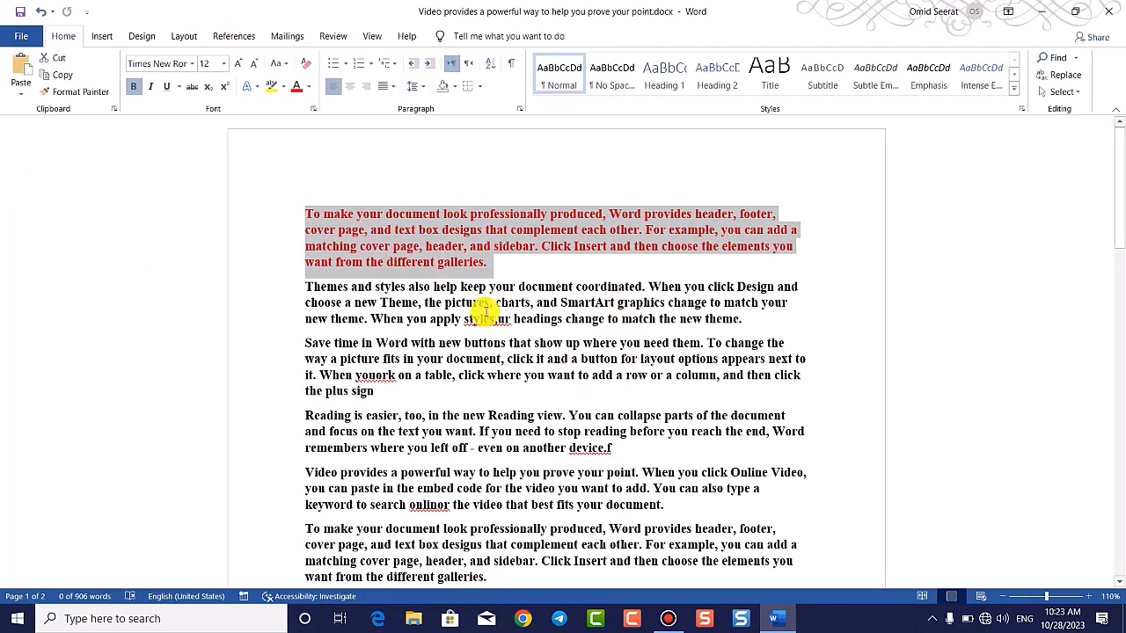
pyautogui.click(101, 36)
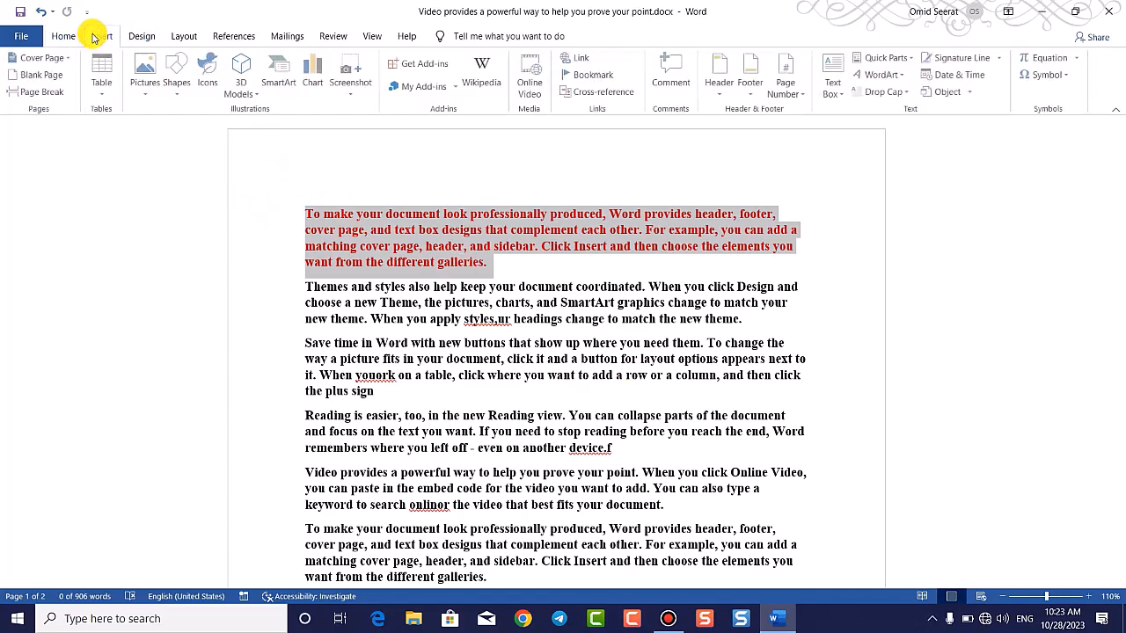
# Step: Draw a rounded rectangle over the second paragraph, then show the File > Info page
pyautogui.click(180, 87)
pyautogui.click(249, 125)
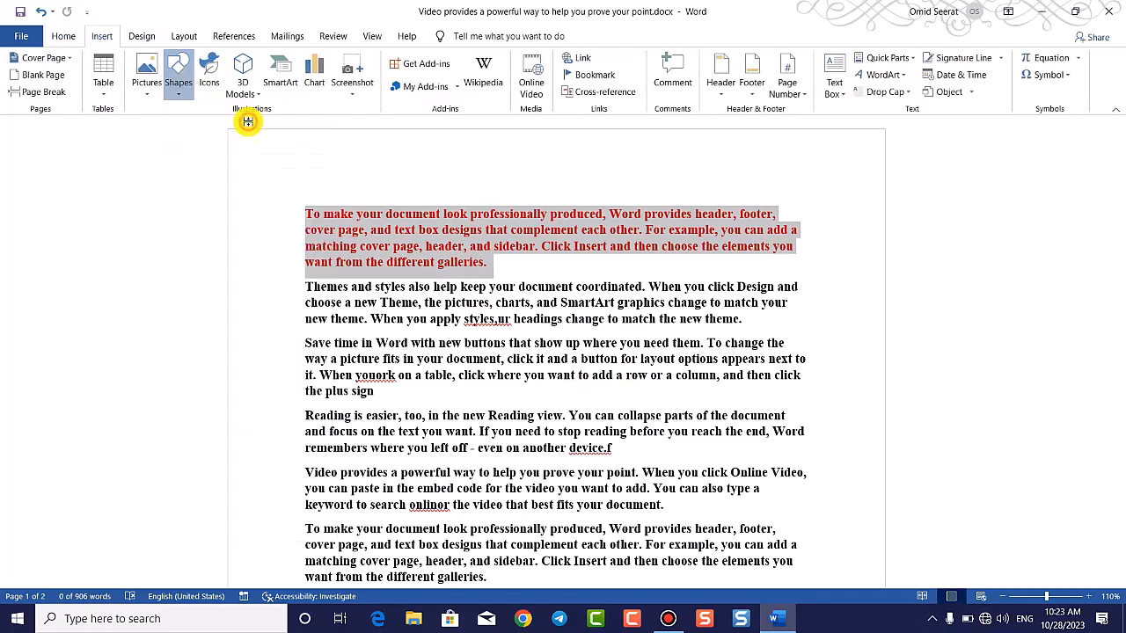
pyautogui.moveTo(420, 294); pyautogui.dragTo(730, 433)
pyautogui.moveTo(659, 397)
pyautogui.mouseDown()
pyautogui.moveTo(644, 440)
pyautogui.moveTo(593, 424)
pyautogui.moveTo(588, 351)
pyautogui.mouseUp()
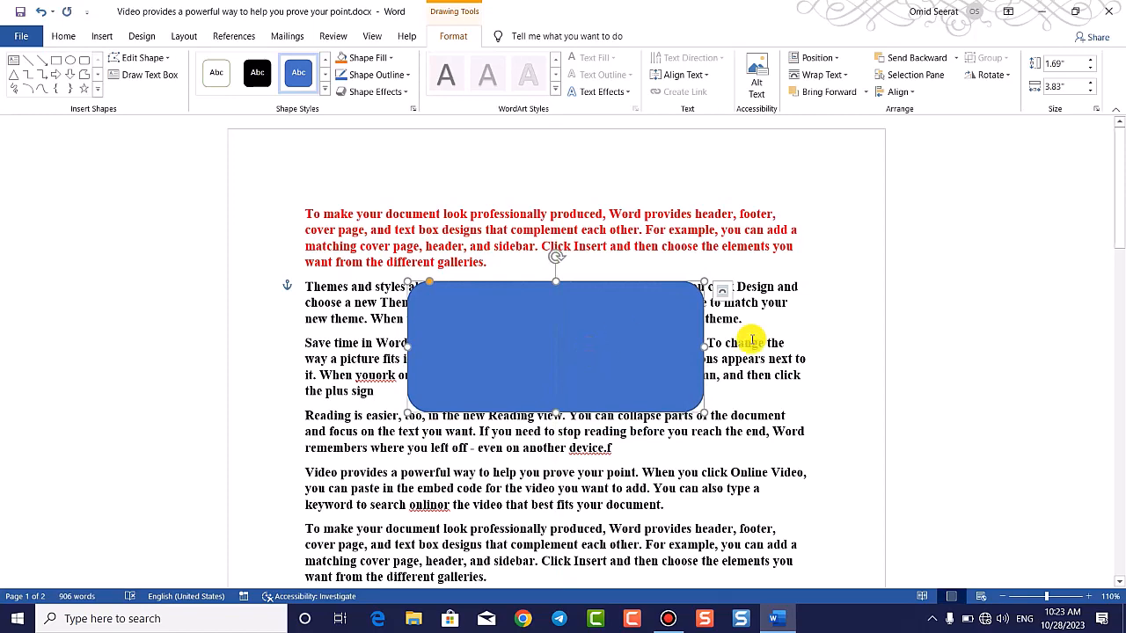
pyautogui.click(19, 35)
pyautogui.click(63, 170)
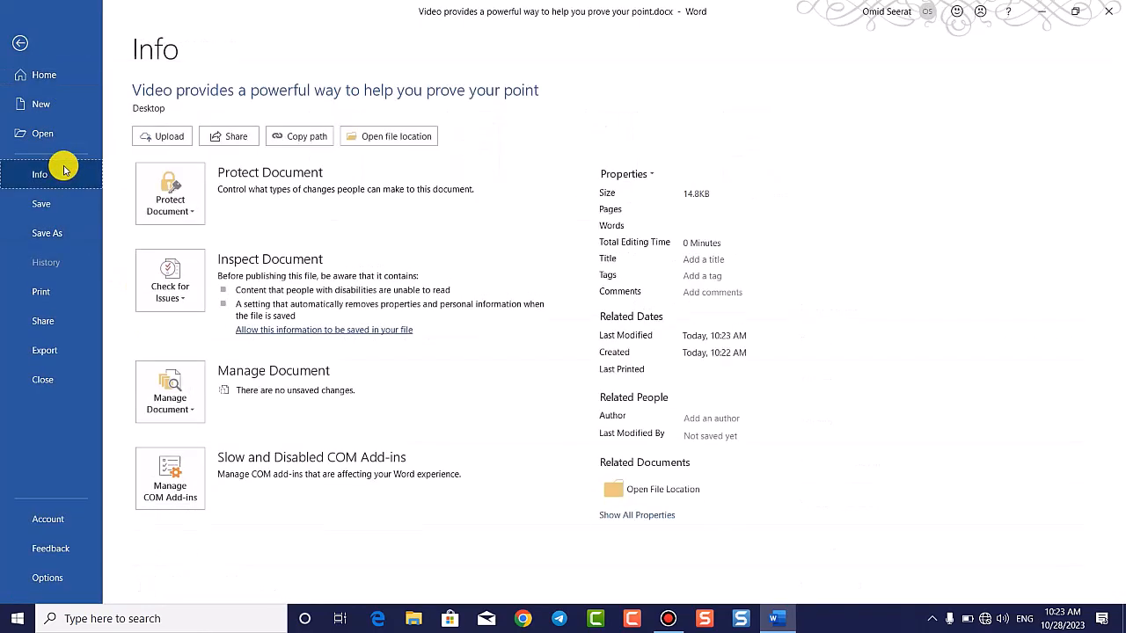
# Step: Run Check Accessibility from Check for Issues and dismiss the pane's tip
pyautogui.click(186, 297)
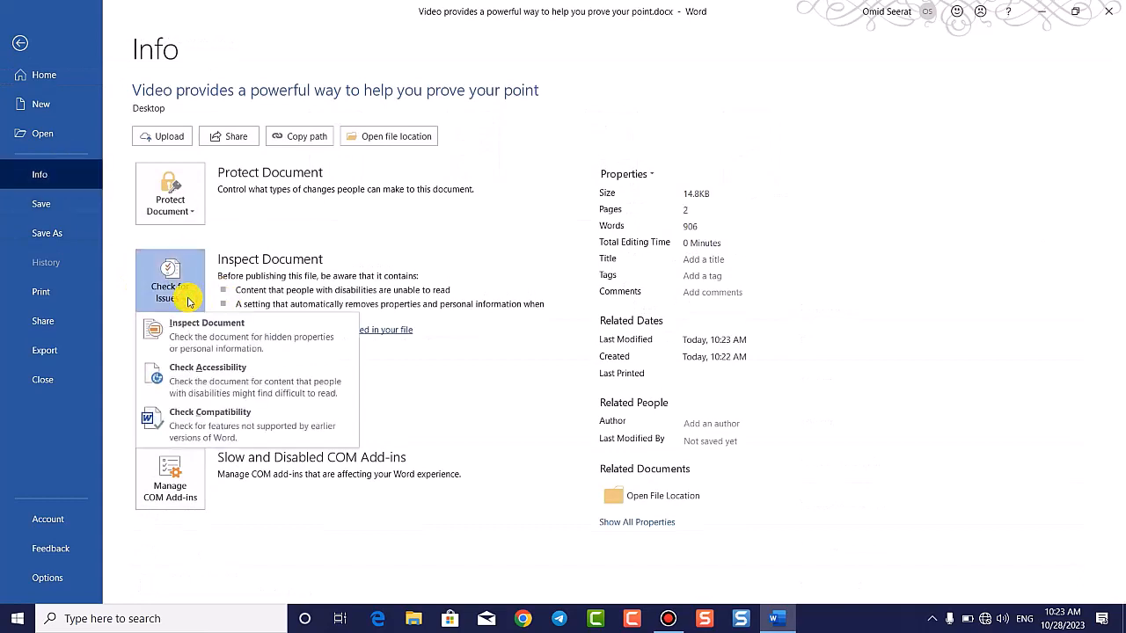
pyautogui.click(246, 383)
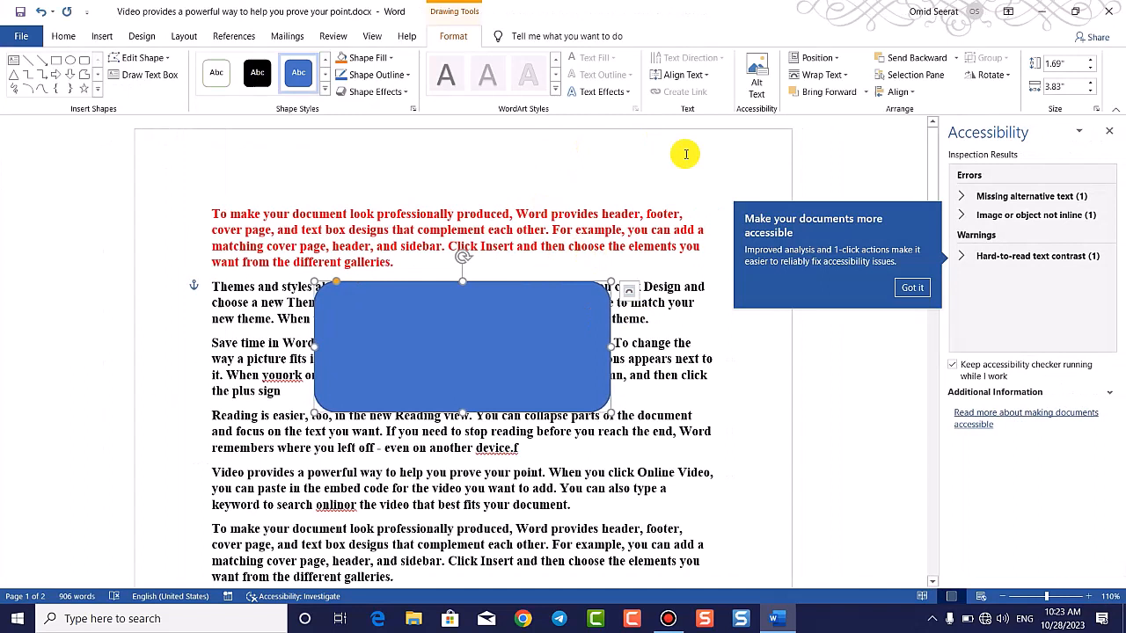
pyautogui.click(913, 286)
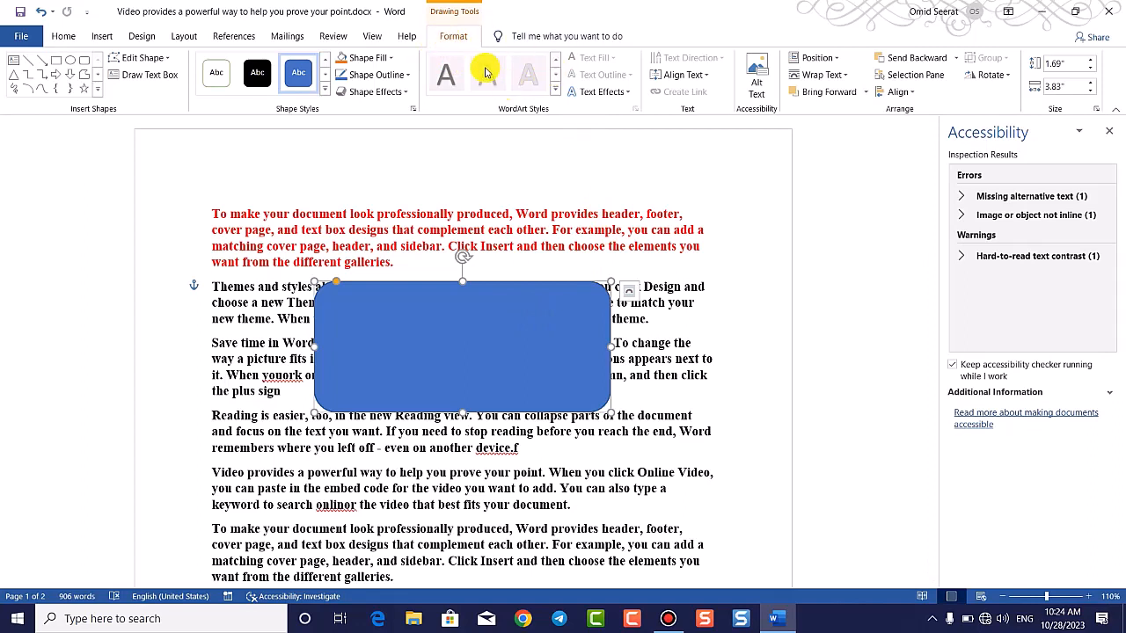
# Step: Set the blue shape In Line with Text and shrink it to about 1.03" by 1.16"
pyautogui.click(847, 77)
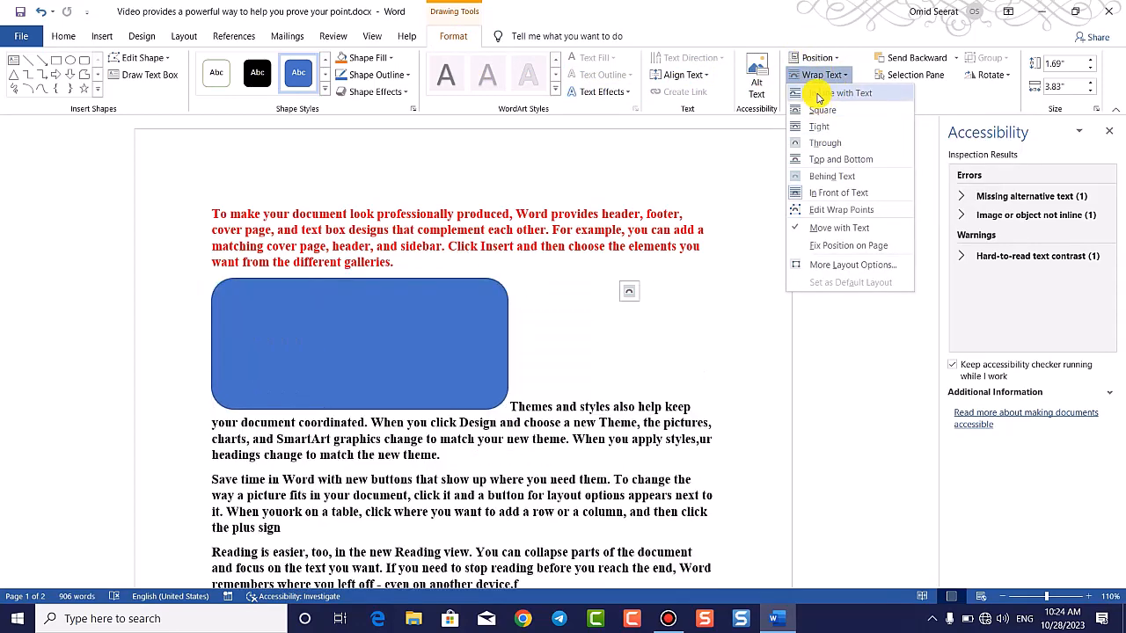
pyautogui.click(819, 94)
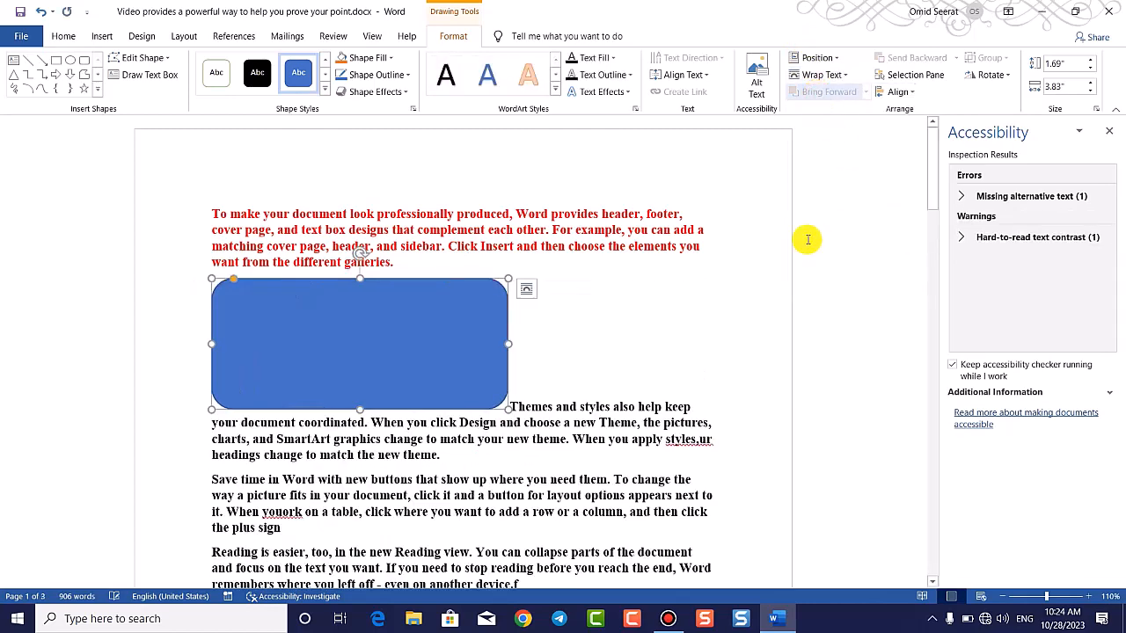
pyautogui.moveTo(509, 341); pyautogui.dragTo(341, 343)
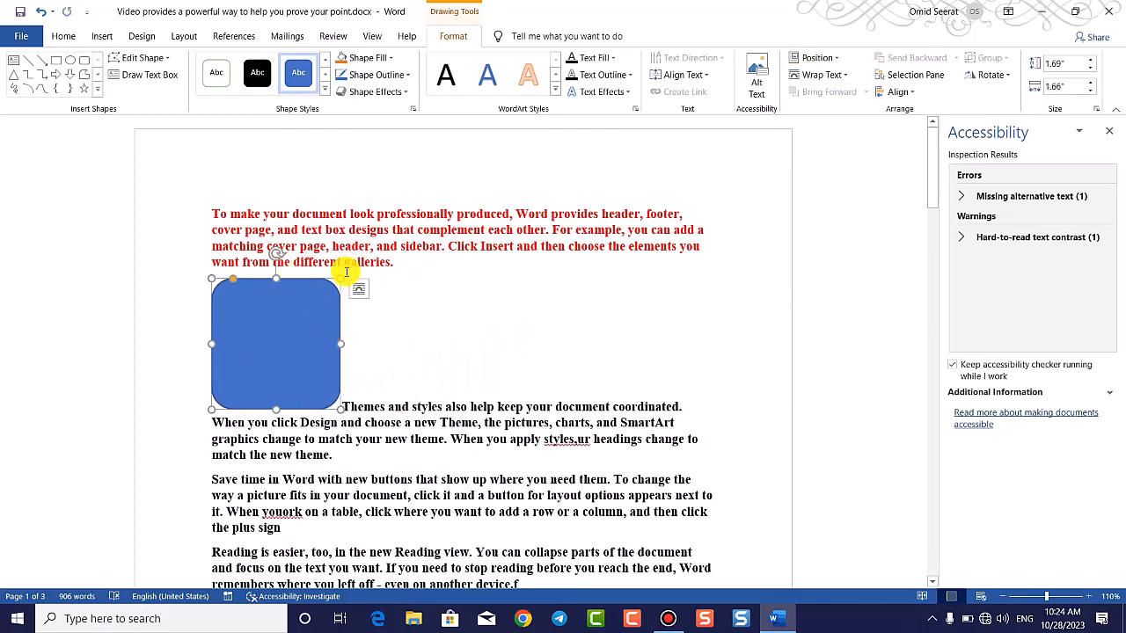
pyautogui.moveTo(342, 276); pyautogui.dragTo(301, 333)
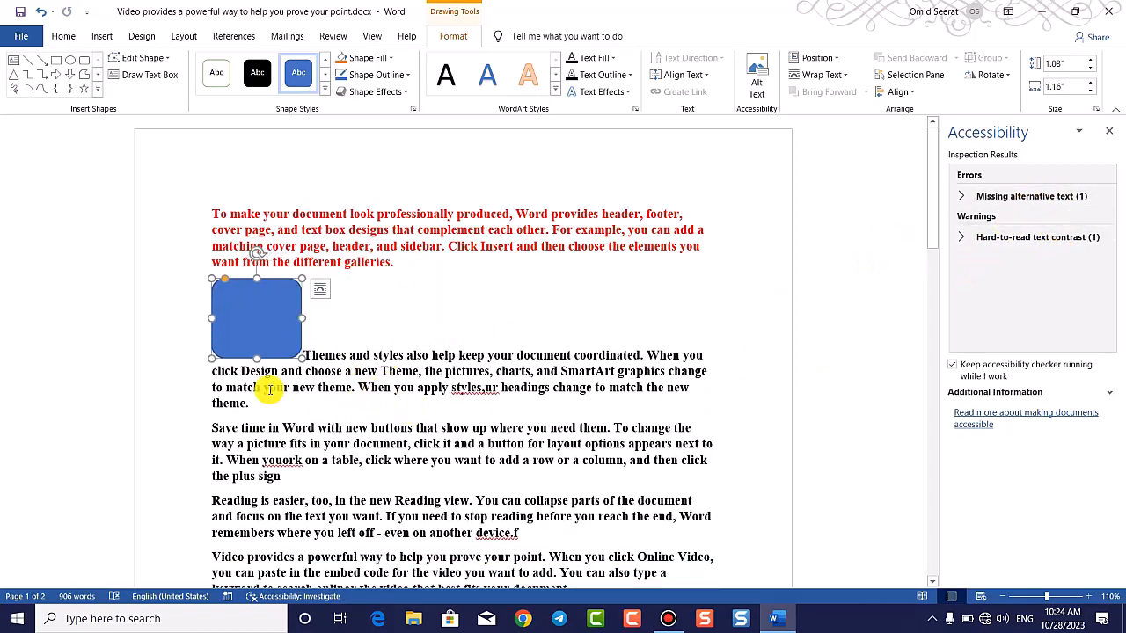
# Step: Add the text 'jhgjhgjhg' inside the shape and return to the body text
pyautogui.click(281, 317)
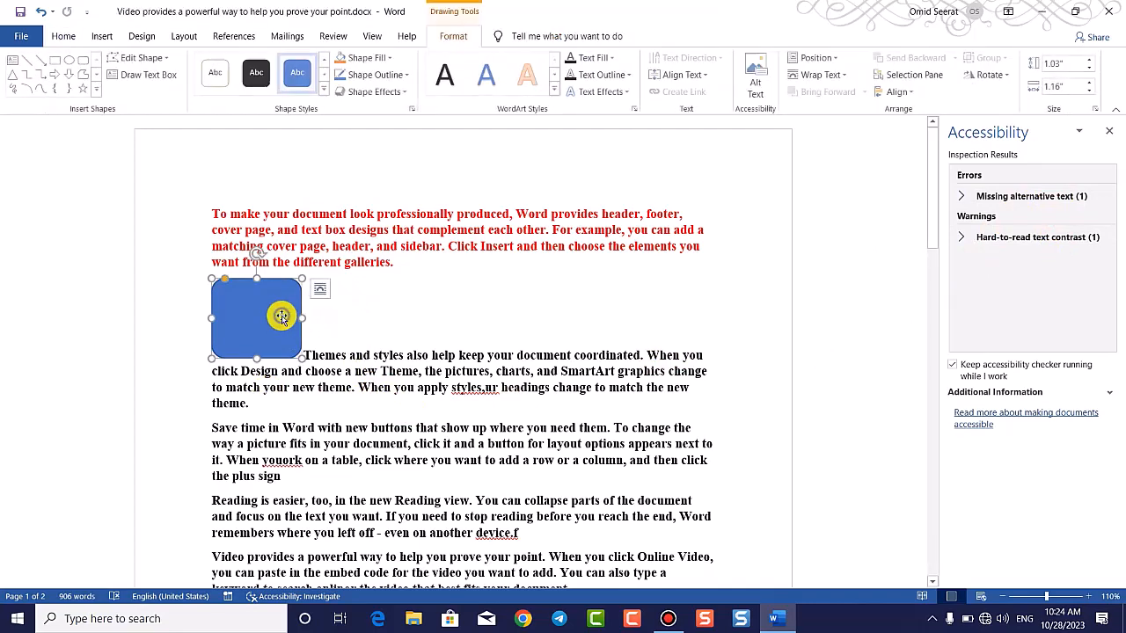
pyautogui.rightClick(281, 317)
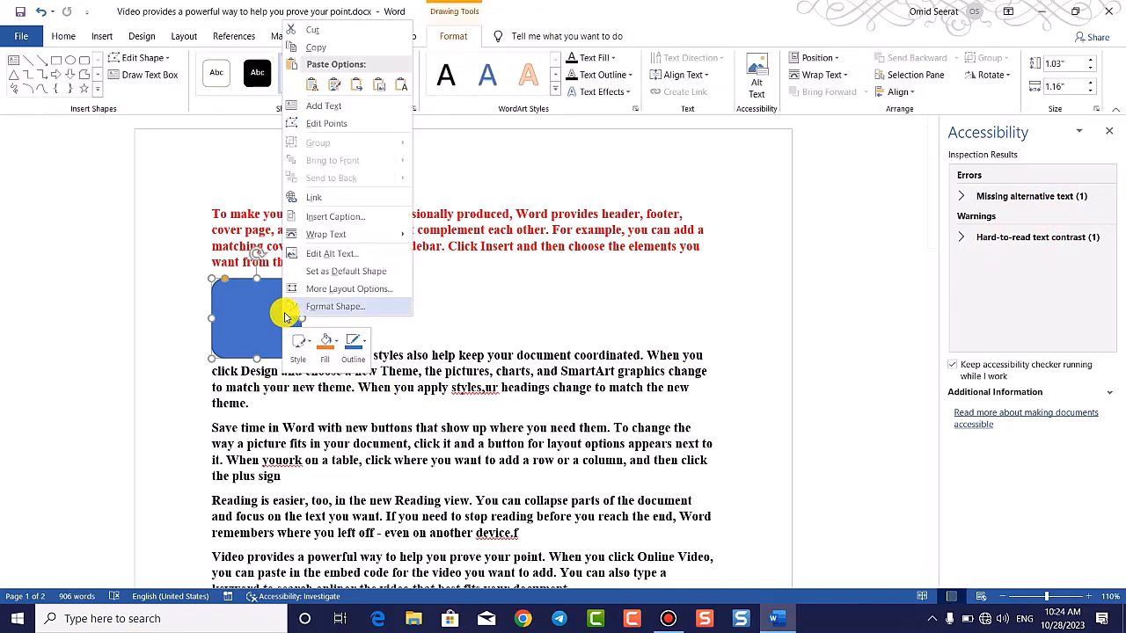
pyautogui.click(326, 106)
pyautogui.write('jhgjhgjhg')
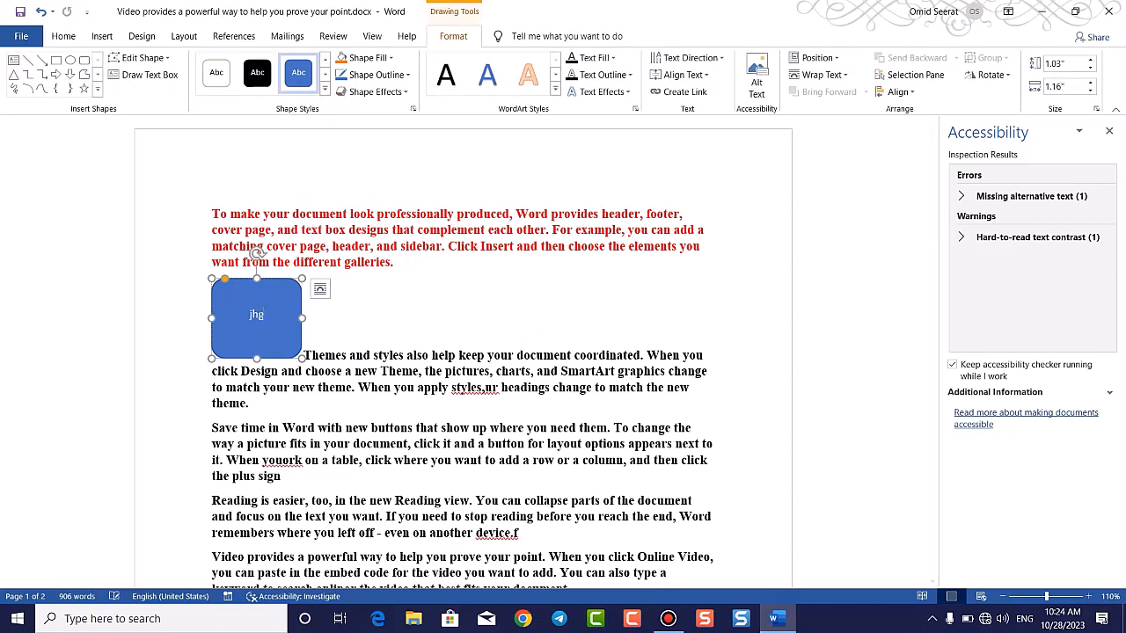
pyautogui.click(399, 412)
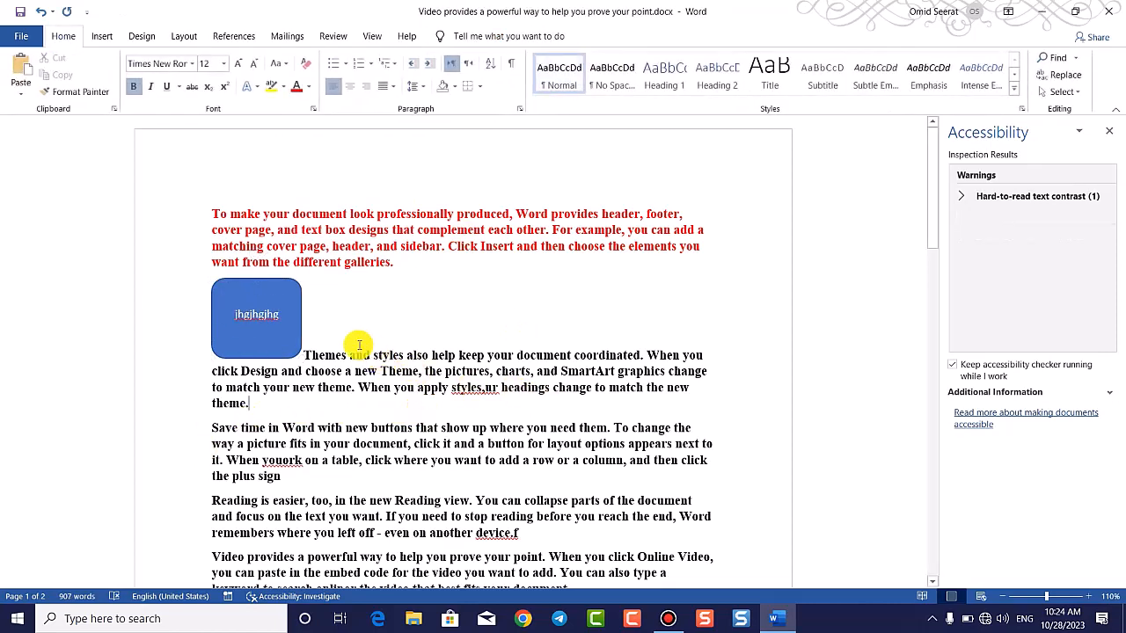
# Step: Close the Accessibility pane, glance at Check for Issues on the Info page, and return
pyautogui.scroll(-2, 423, 388)
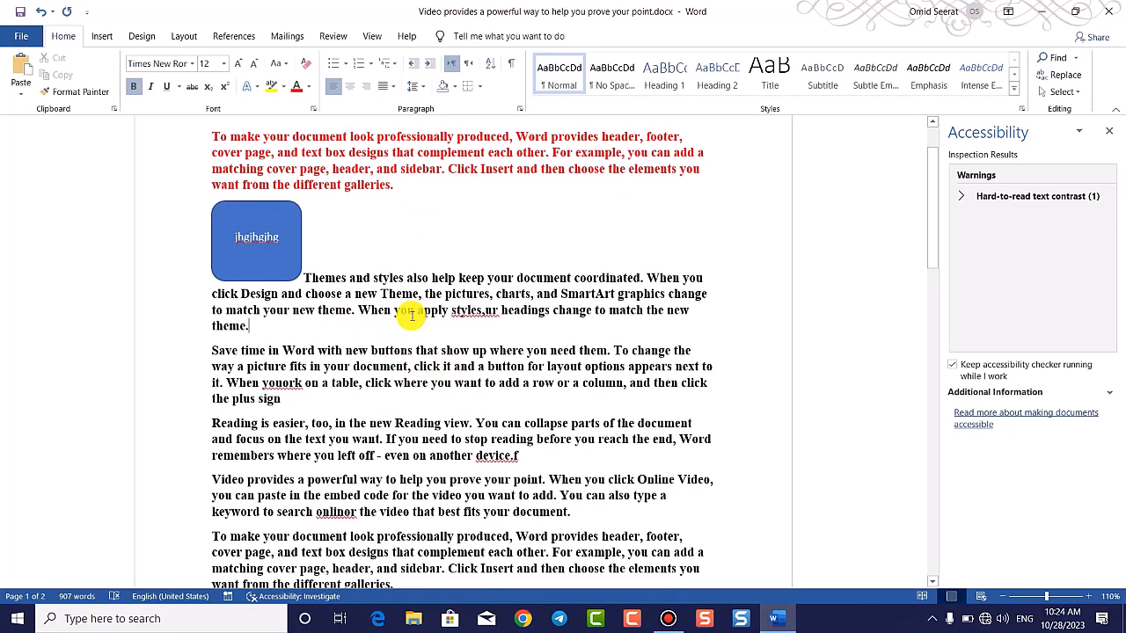
pyautogui.click(287, 221)
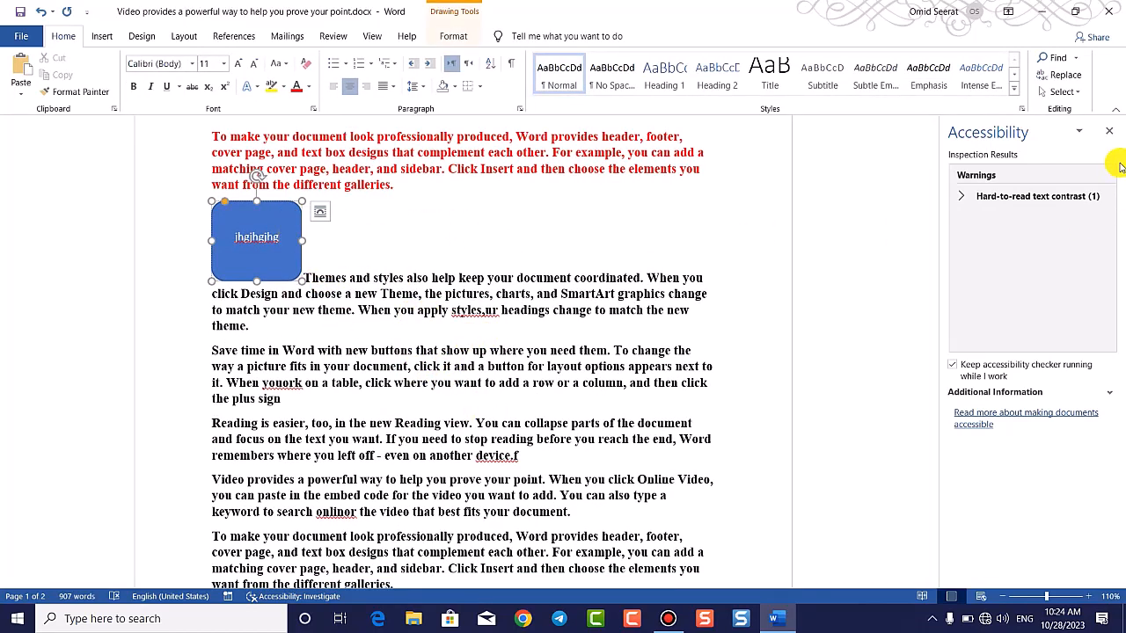
pyautogui.click(1112, 137)
pyautogui.click(22, 36)
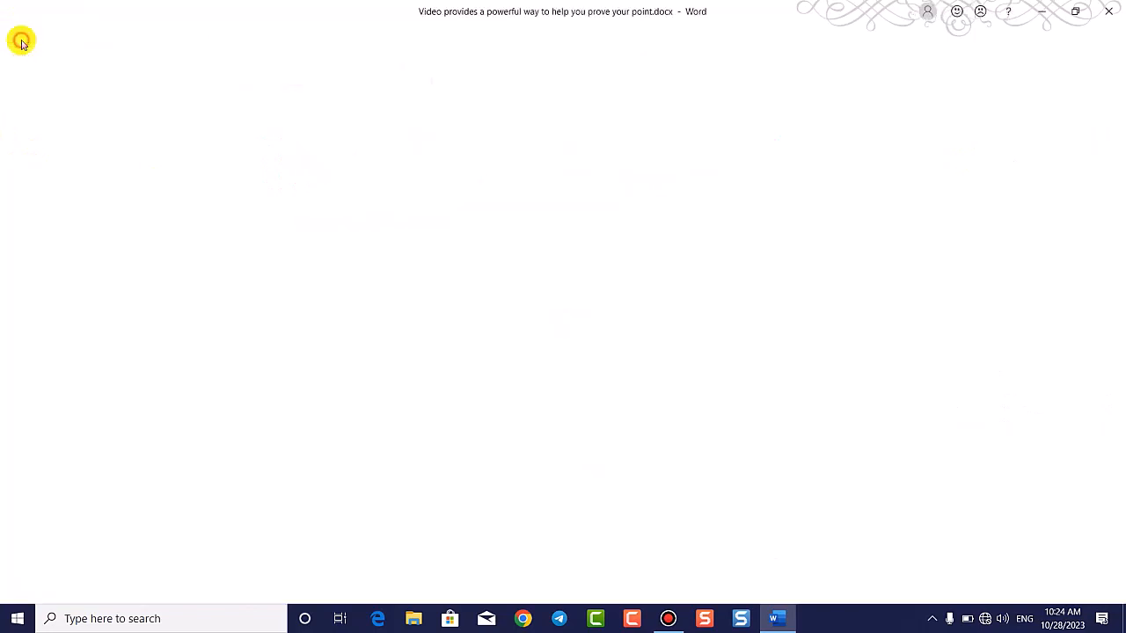
pyautogui.click(79, 174)
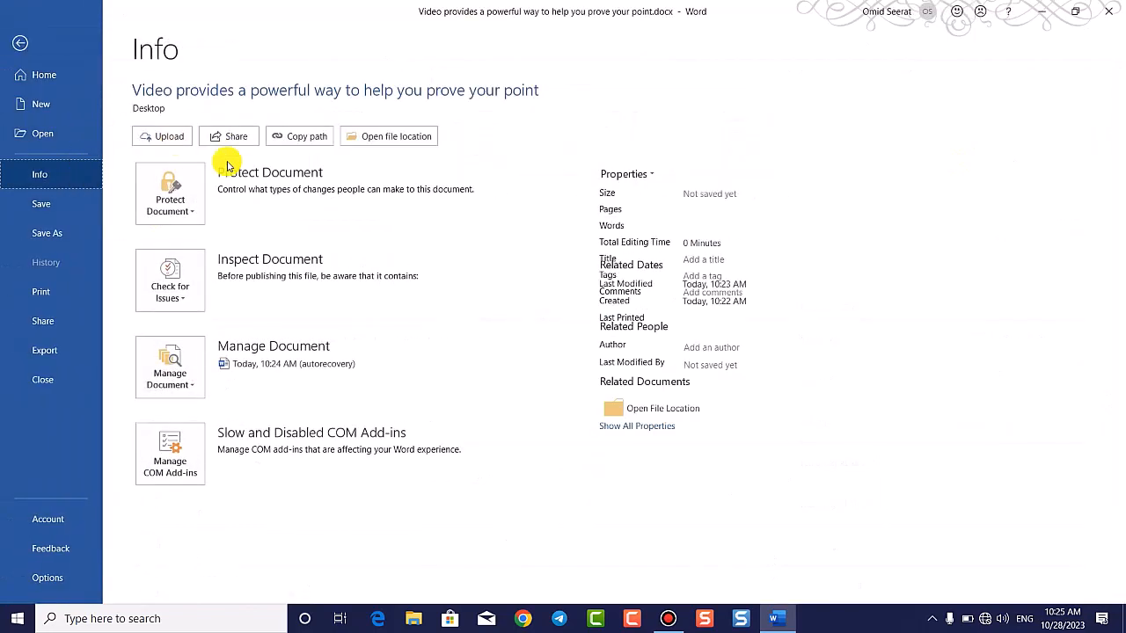
pyautogui.click(176, 282)
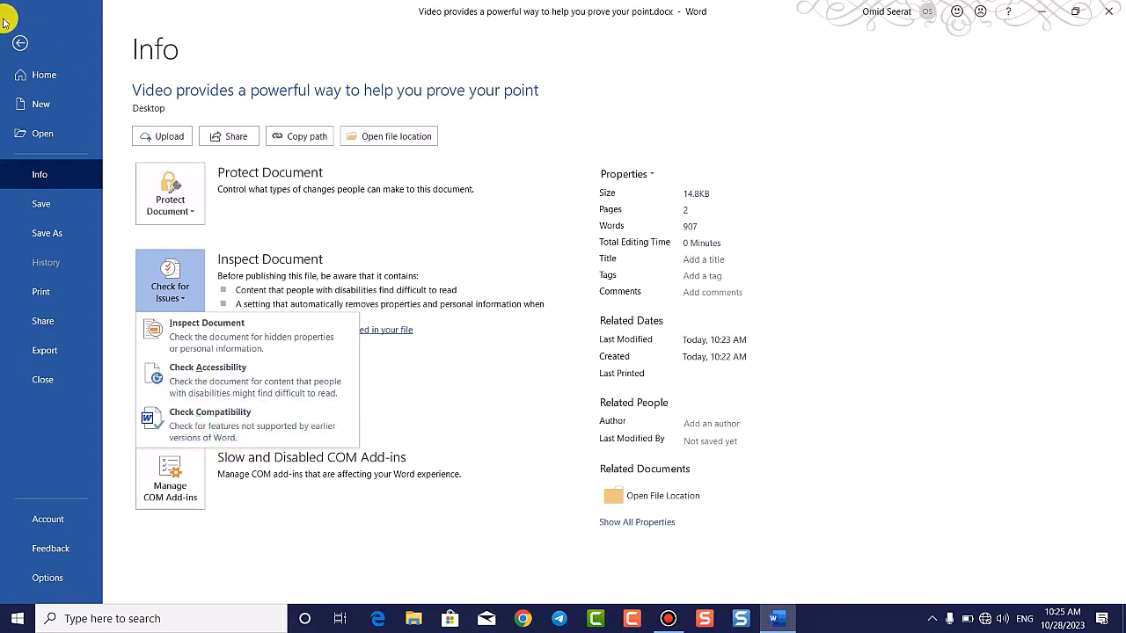
pyautogui.click(24, 46)
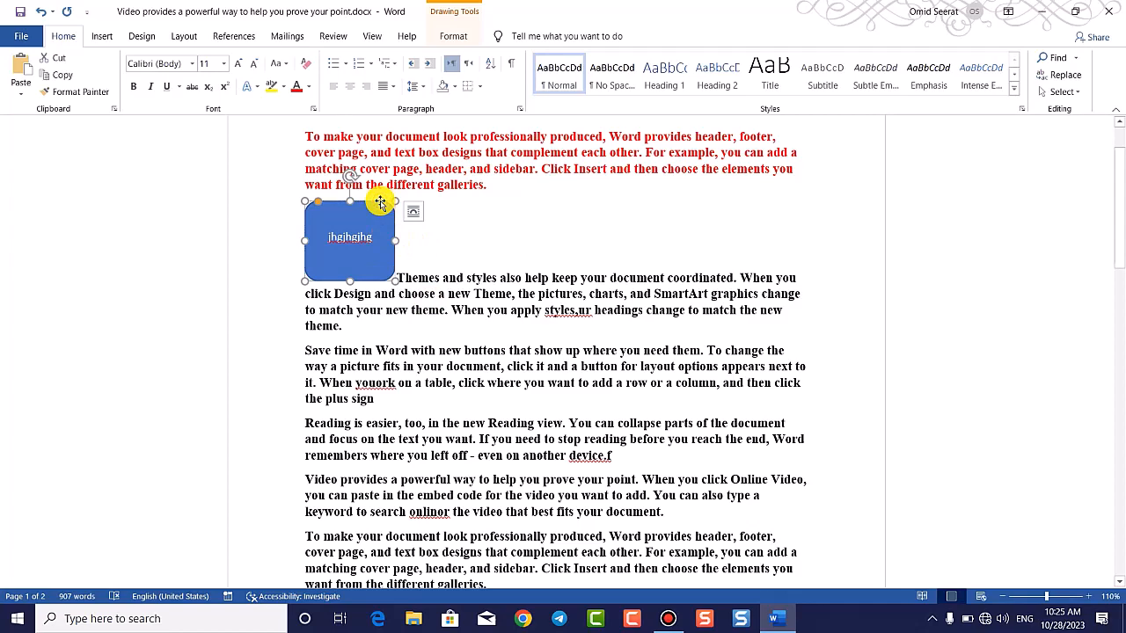
# Step: Delete the small blue 'jhgjhgjhg' shape from the document
pyautogui.press('Delete')
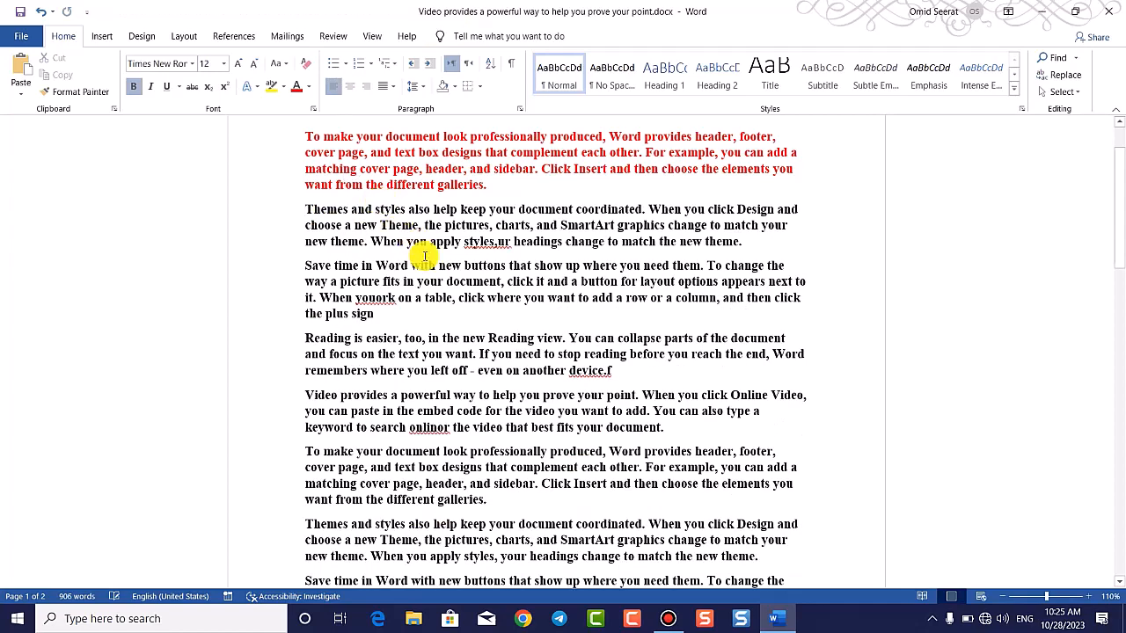
pyautogui.scroll(2, 420, 258)
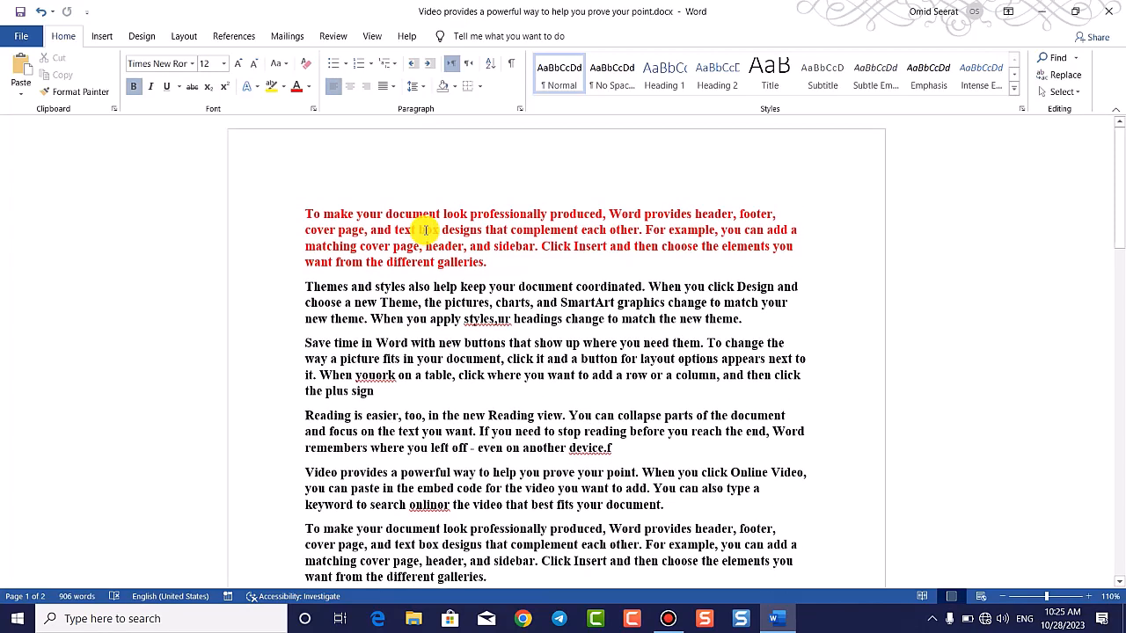
pyautogui.click(547, 360)
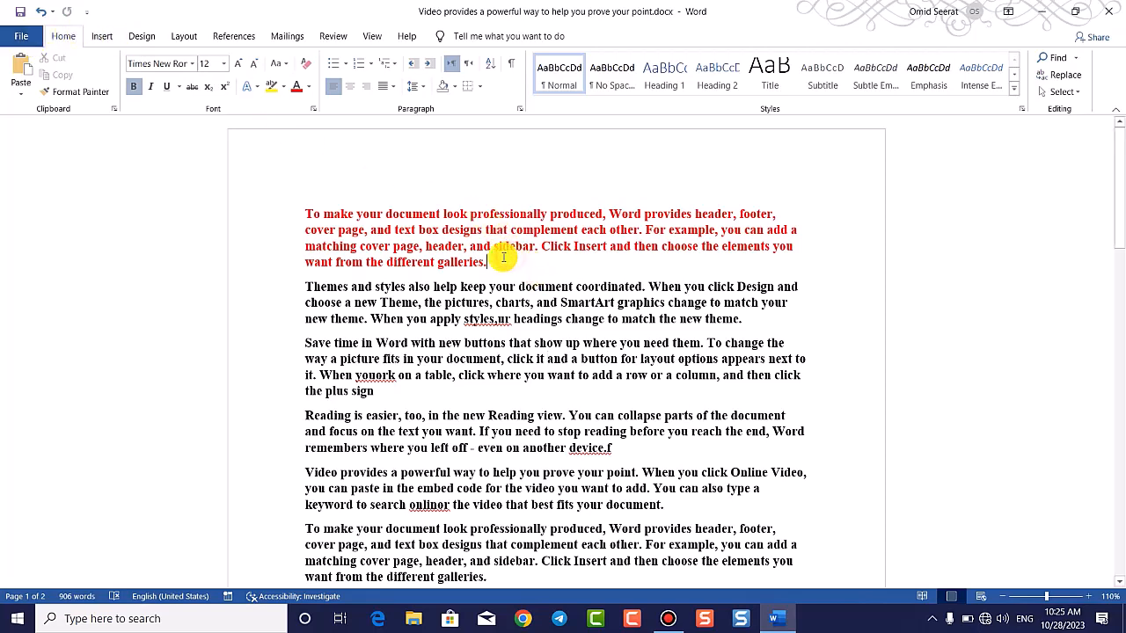
# Step: Select and then deselect the red first paragraph, and go to the File view
pyautogui.moveTo(487, 262); pyautogui.dragTo(308, 213)
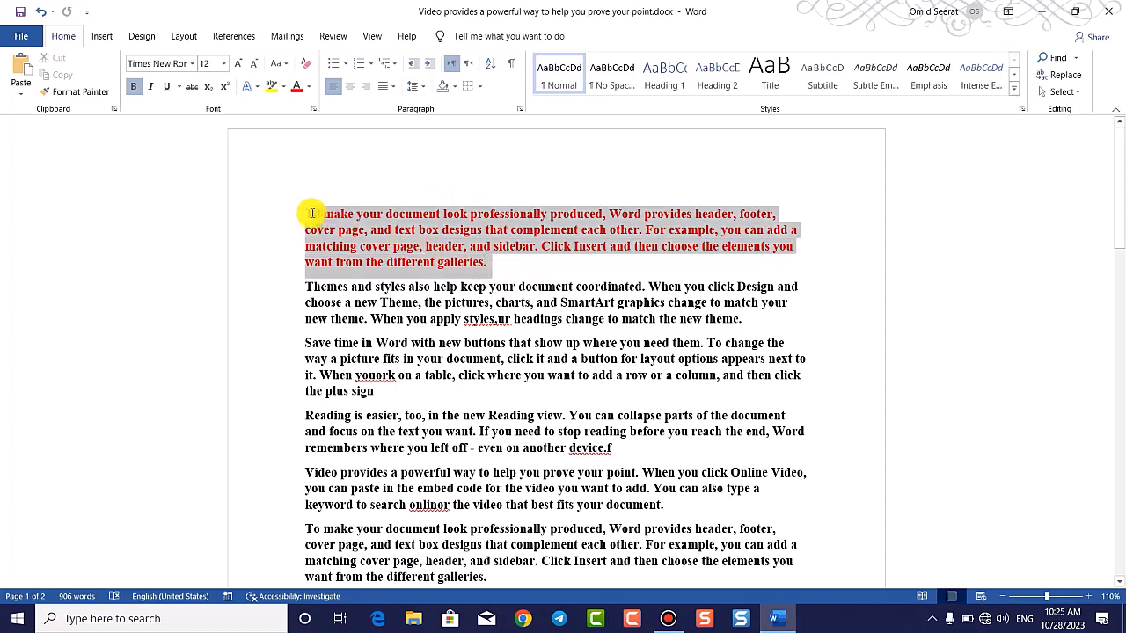
pyautogui.moveTo(463, 251); pyautogui.dragTo(494, 263)
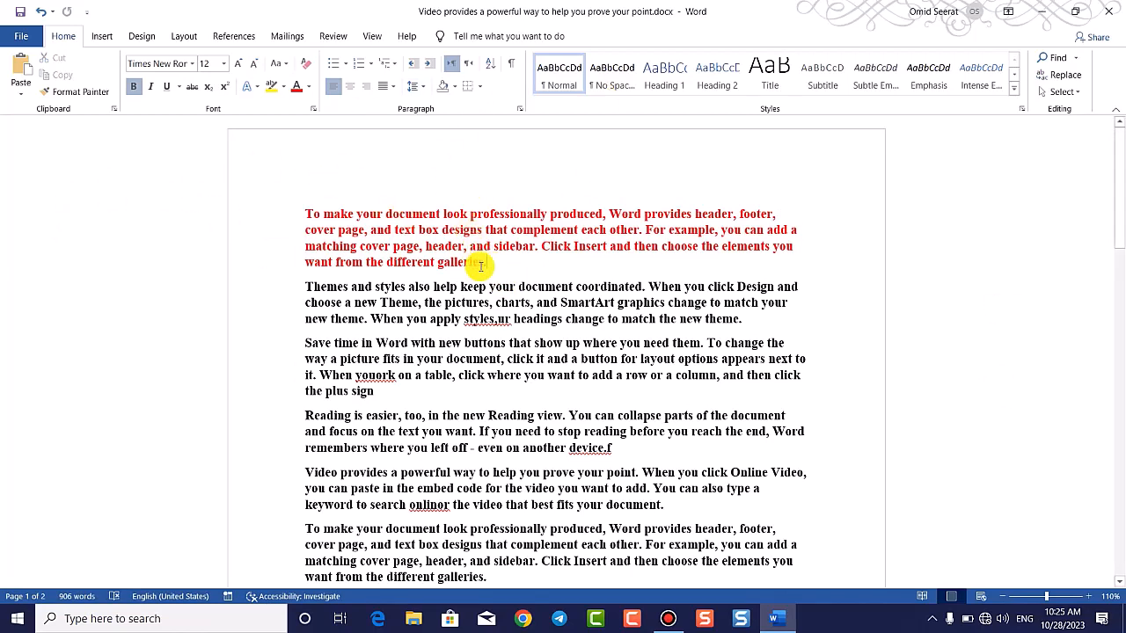
pyautogui.moveTo(487, 262); pyautogui.dragTo(314, 201)
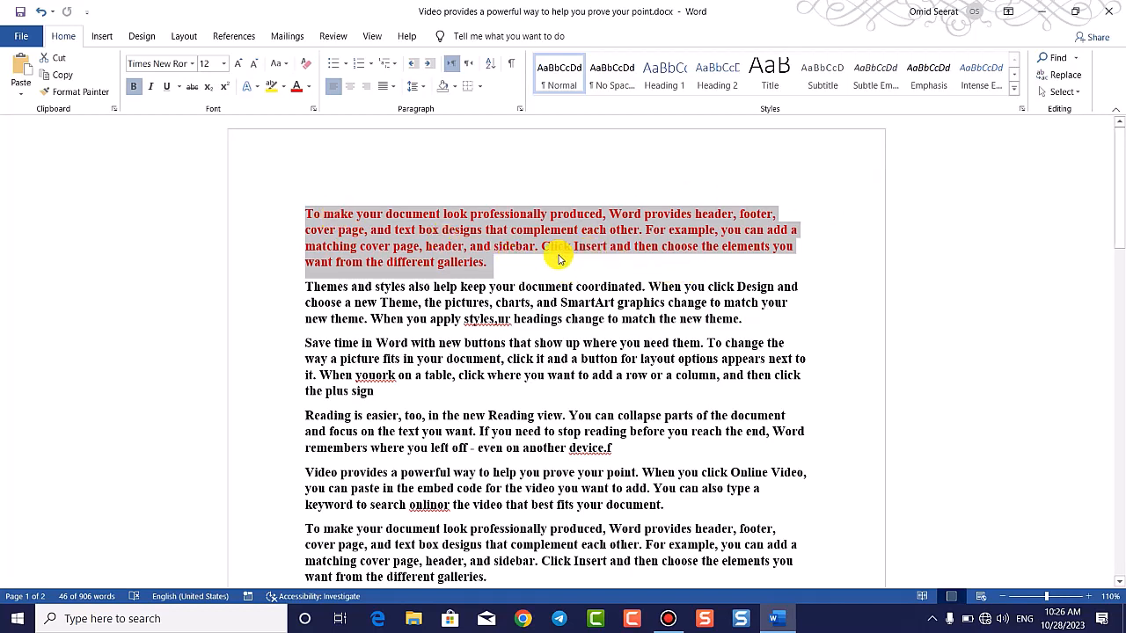
pyautogui.click(494, 257)
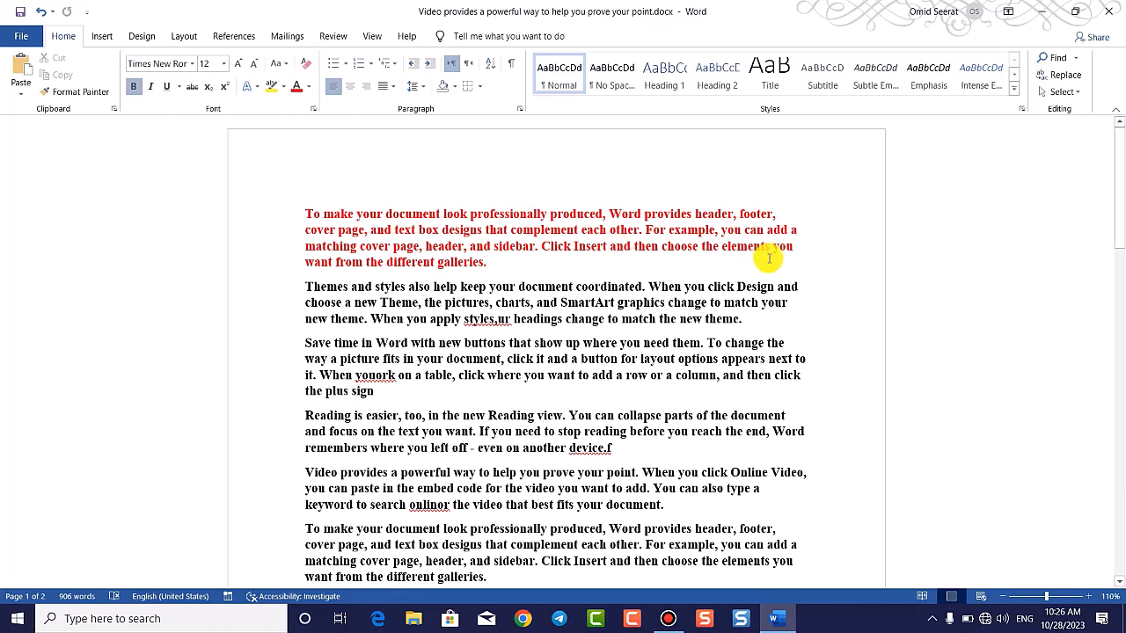
pyautogui.click(34, 40)
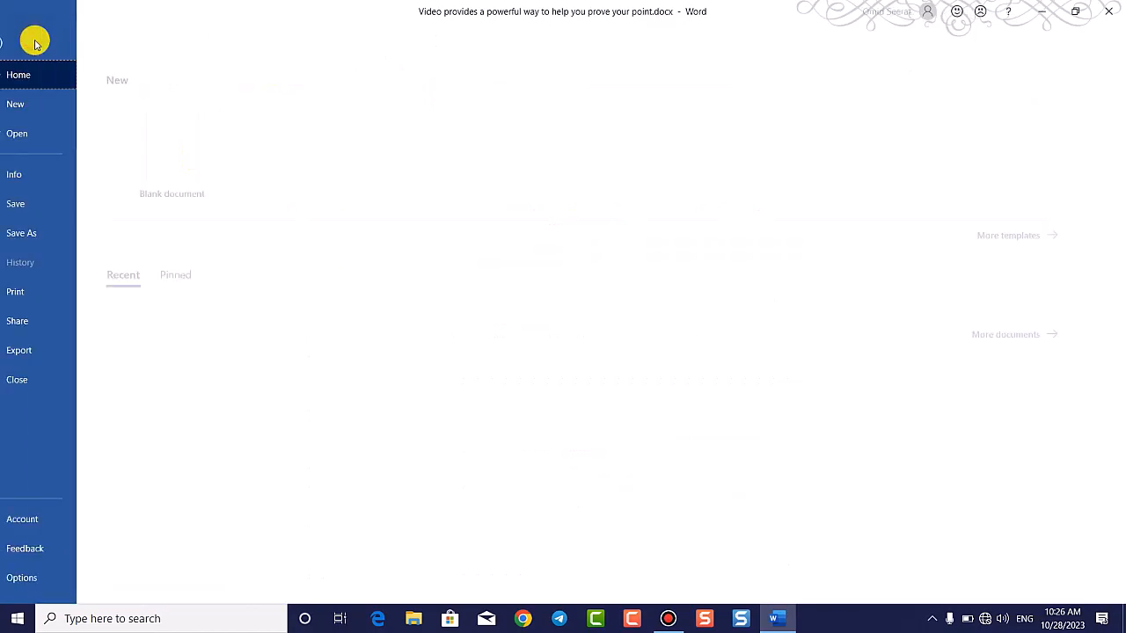
pyautogui.click(69, 176)
pyautogui.click(176, 290)
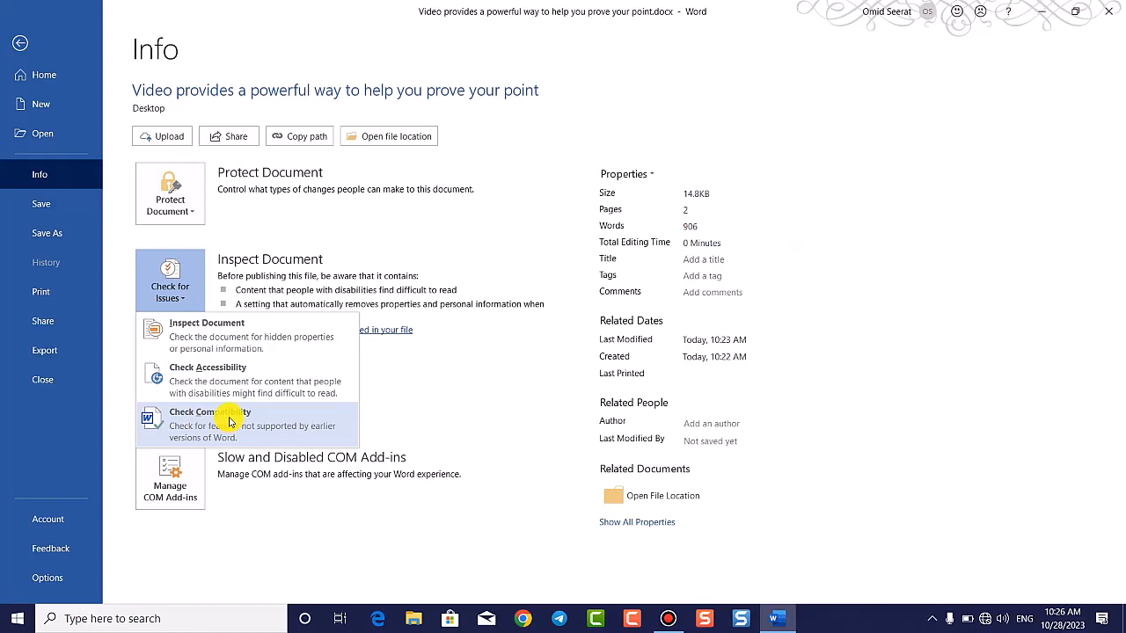
pyautogui.click(21, 43)
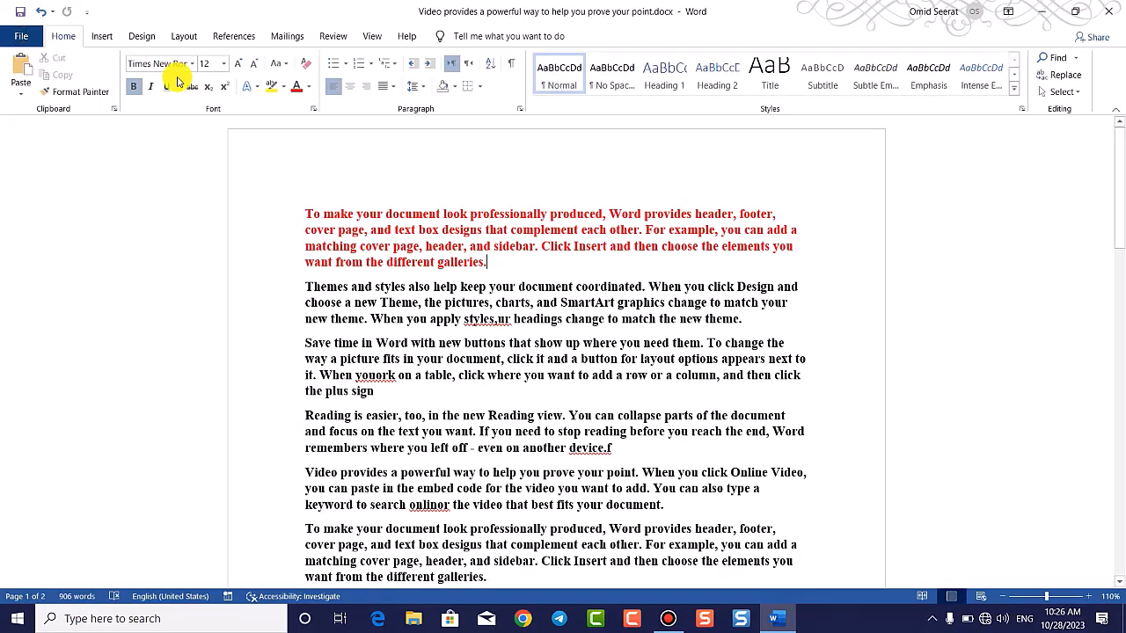
# Step: Insert several blank lines after the red first paragraph to leave room for a graphic
pyautogui.scroll(-1, 607, 238)
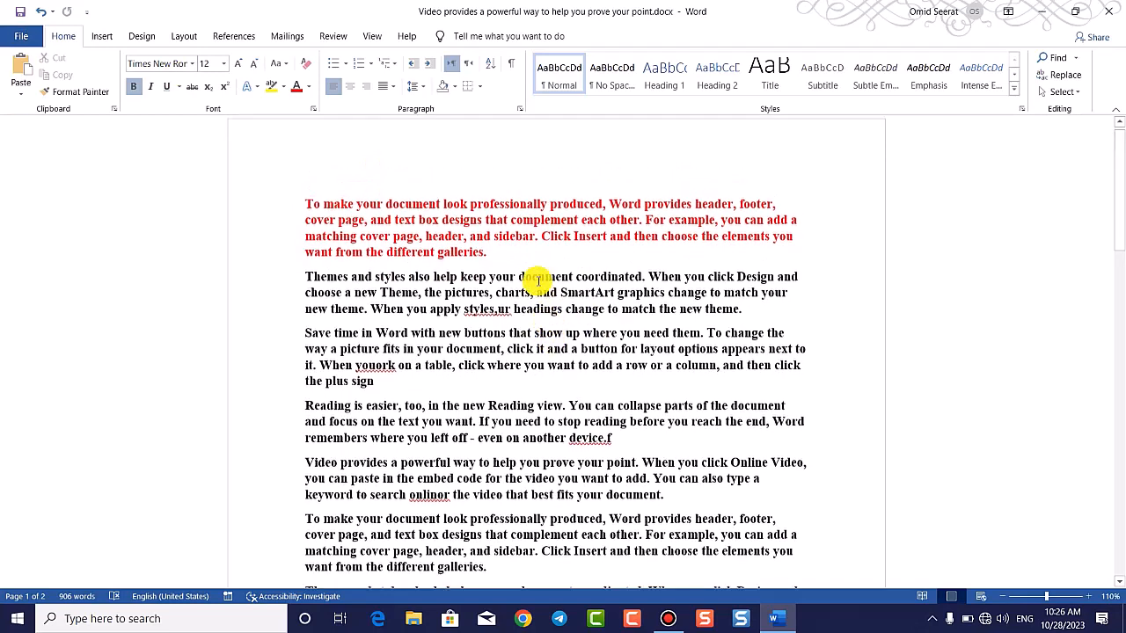
pyautogui.scroll(1, 538, 278)
pyautogui.scroll(-1, 548, 228)
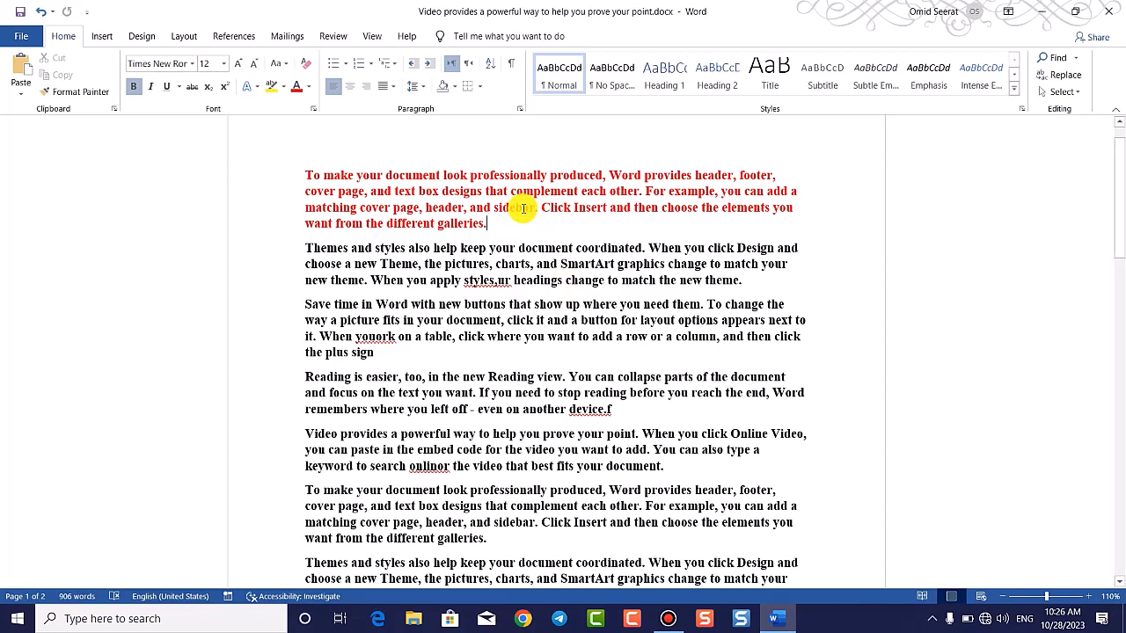
pyautogui.moveTo(301, 173); pyautogui.dragTo(587, 504)
pyautogui.click(533, 361)
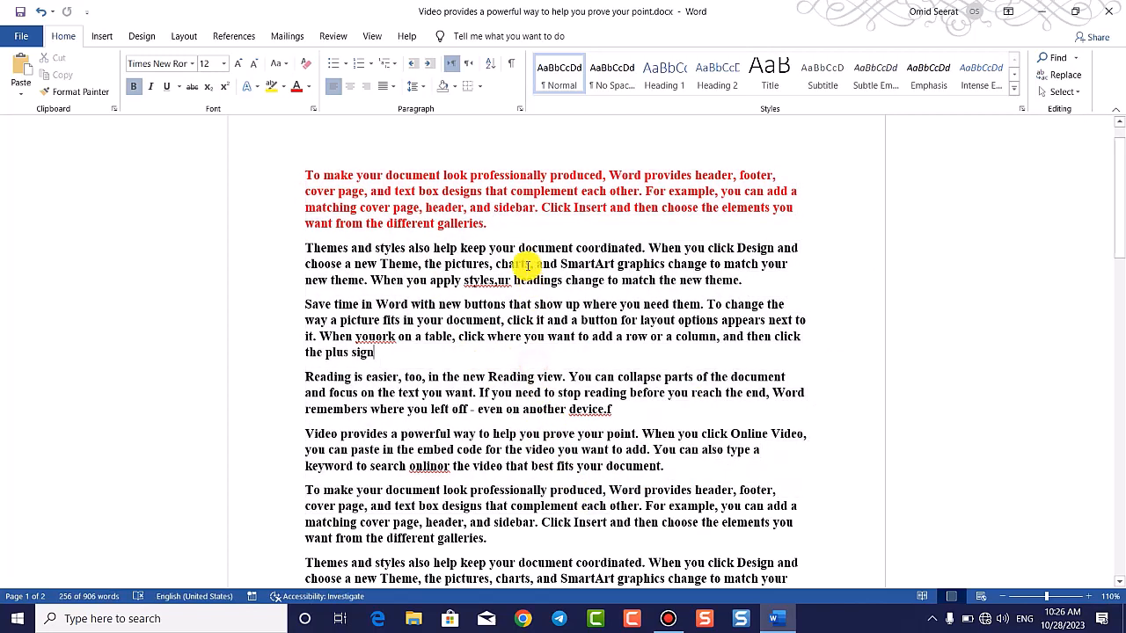
pyautogui.click(515, 209)
pyautogui.press('Return')
pyautogui.press('Return')
pyautogui.press('Return')
pyautogui.press('Return')
pyautogui.press('Return')
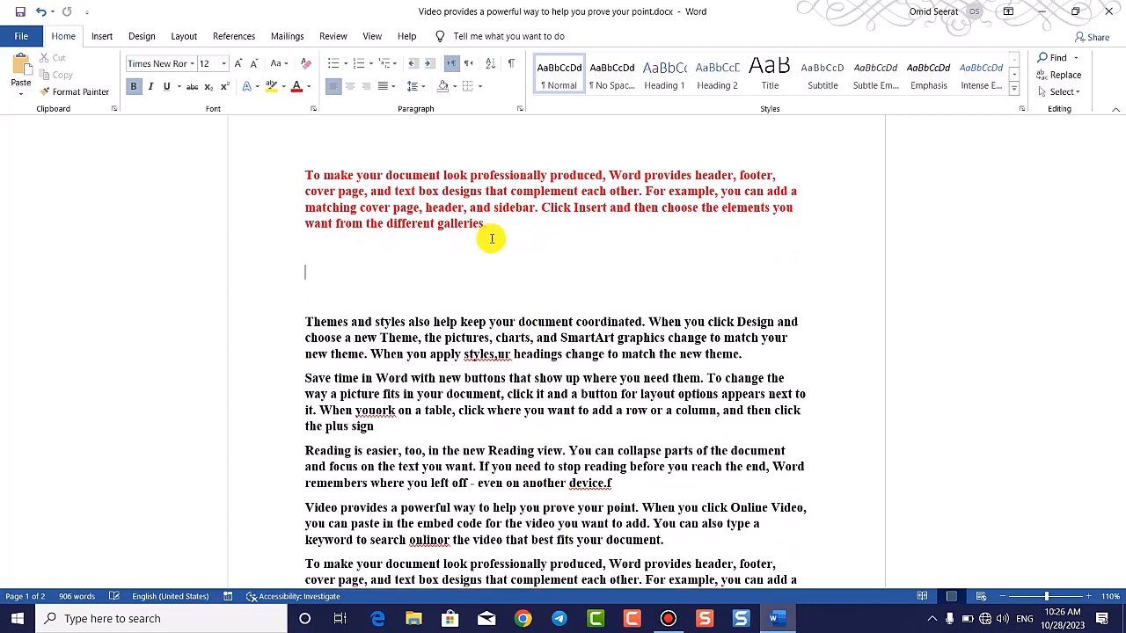
pyautogui.click(365, 264)
pyautogui.click(103, 36)
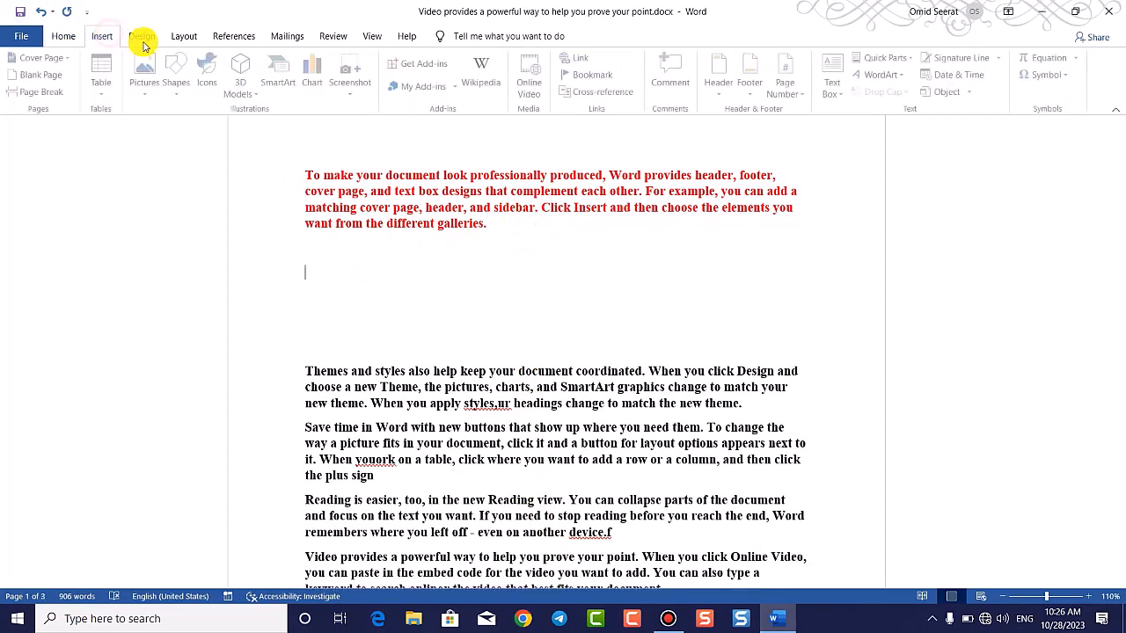
# Step: Draw a blue rounded rectangle in the gap below the red paragraph
pyautogui.click(177, 78)
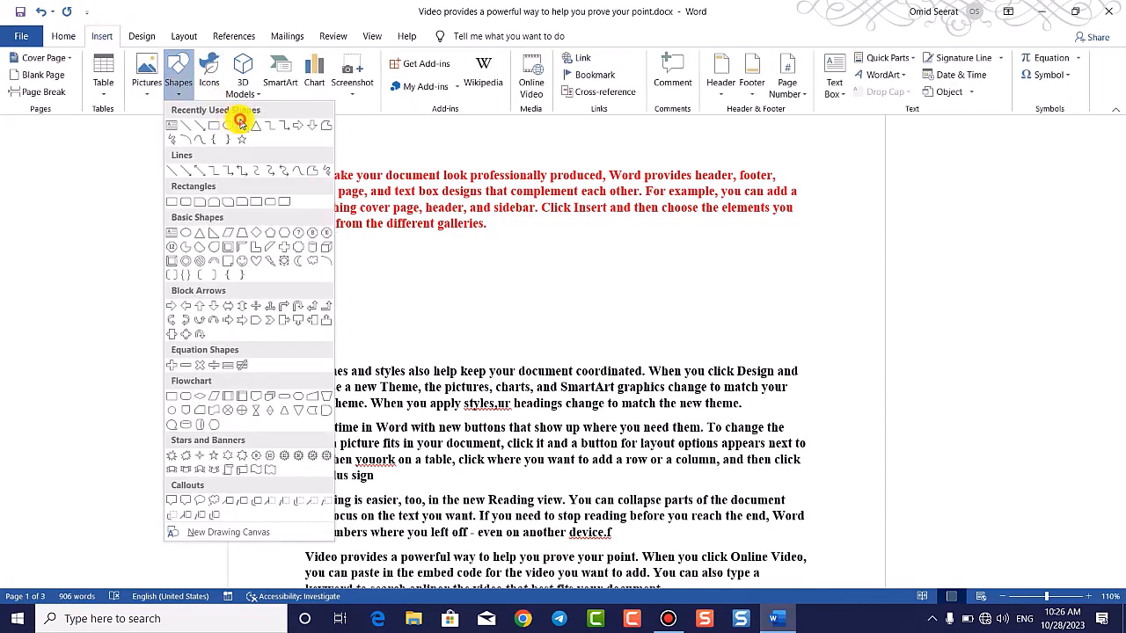
pyautogui.click(232, 125)
pyautogui.moveTo(404, 239)
pyautogui.mouseDown()
pyautogui.moveTo(689, 367)
pyautogui.moveTo(694, 357)
pyautogui.mouseUp()
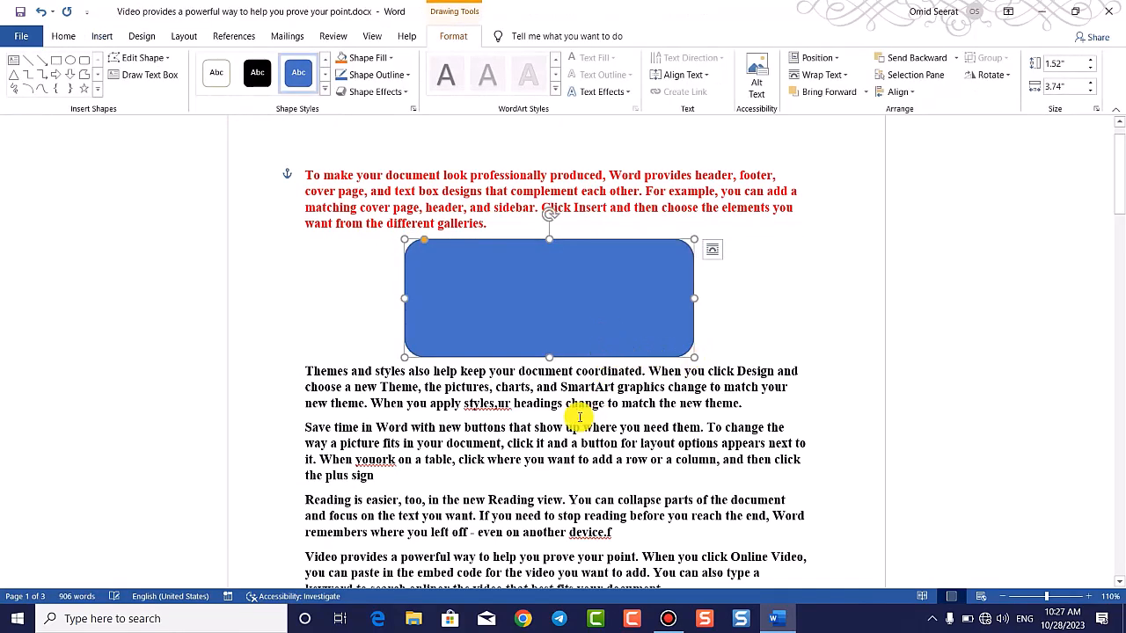
# Step: Add blank lines after the paragraph ending with 'the plus sign'
pyautogui.click(409, 477)
pyautogui.scroll(-2, 407, 365)
pyautogui.press('Return')
pyautogui.press('Return')
pyautogui.press('Return')
pyautogui.press('Return')
pyautogui.press('Return')
pyautogui.press('Return')
pyautogui.press('Return')
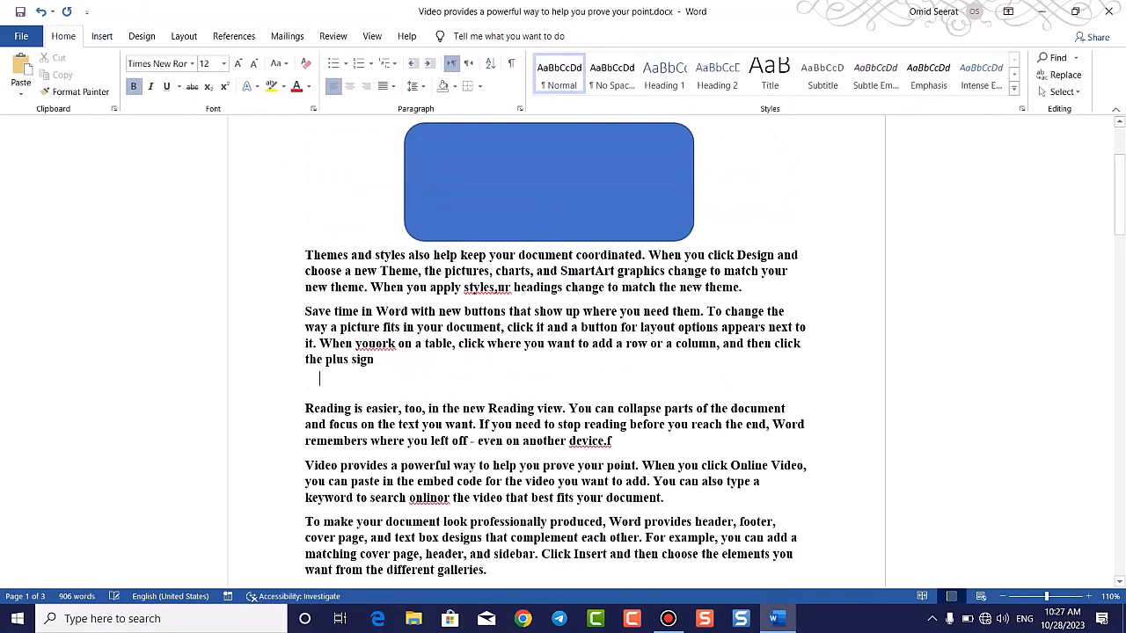
# Step: Insert a Picture Caption List SmartArt and apply the Colorful colour scheme
pyautogui.click(108, 37)
pyautogui.click(280, 84)
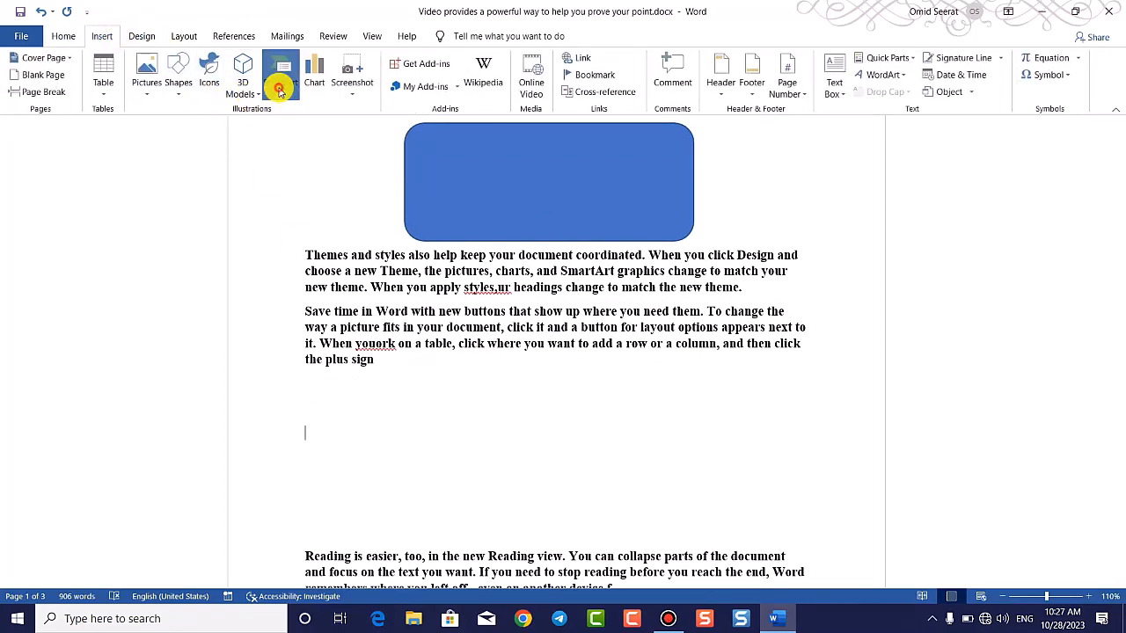
pyautogui.click(500, 277)
pyautogui.click(539, 232)
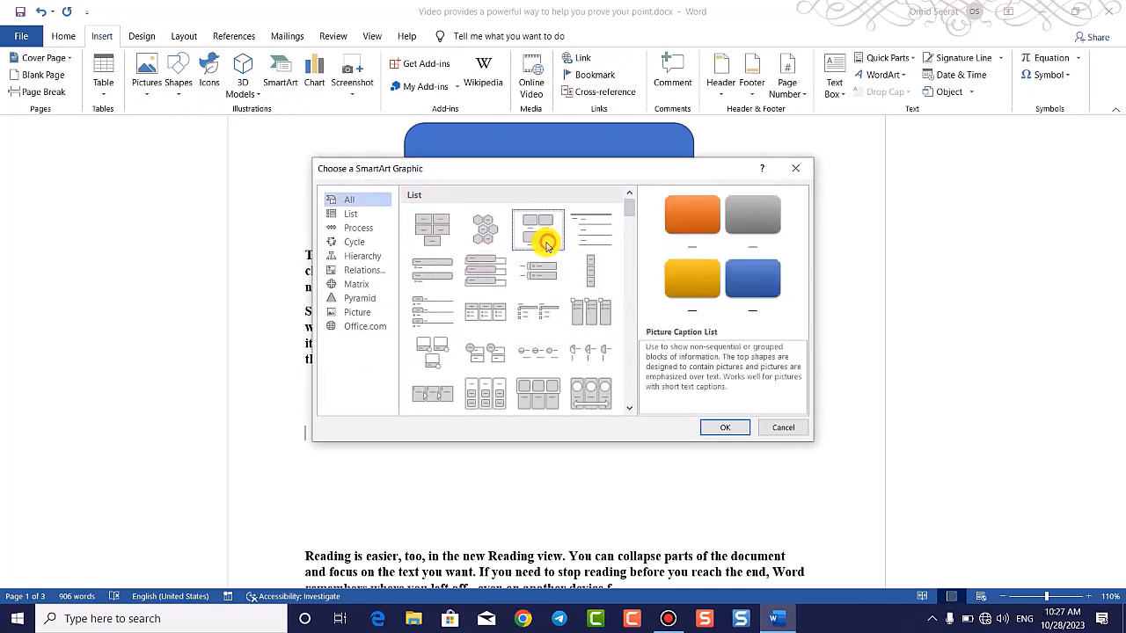
pyautogui.click(725, 428)
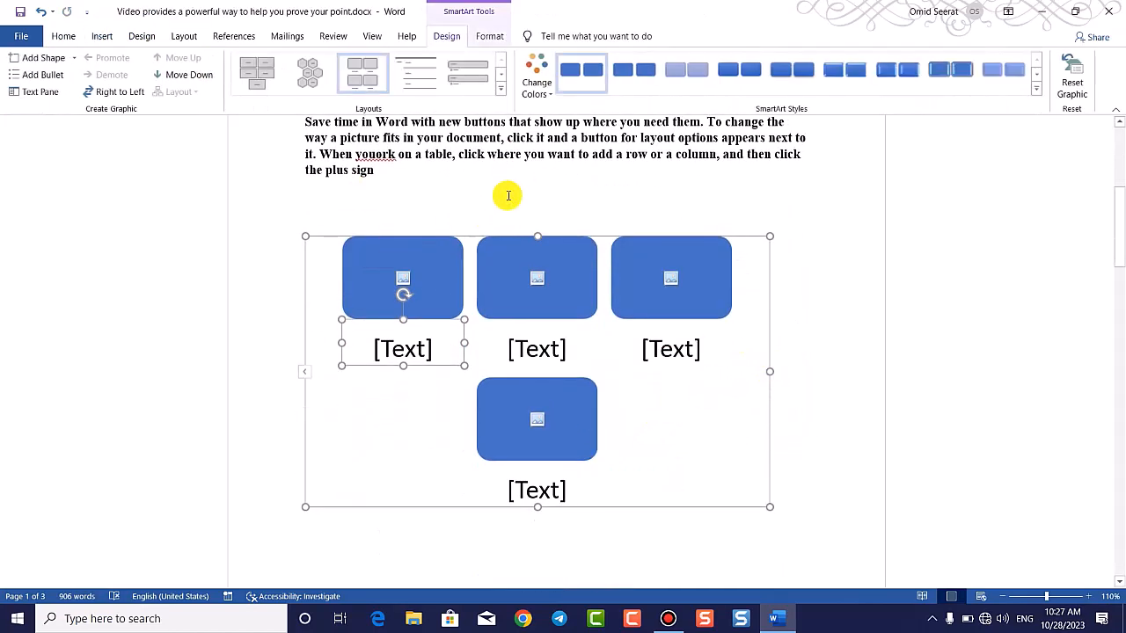
pyautogui.click(535, 78)
pyautogui.click(699, 197)
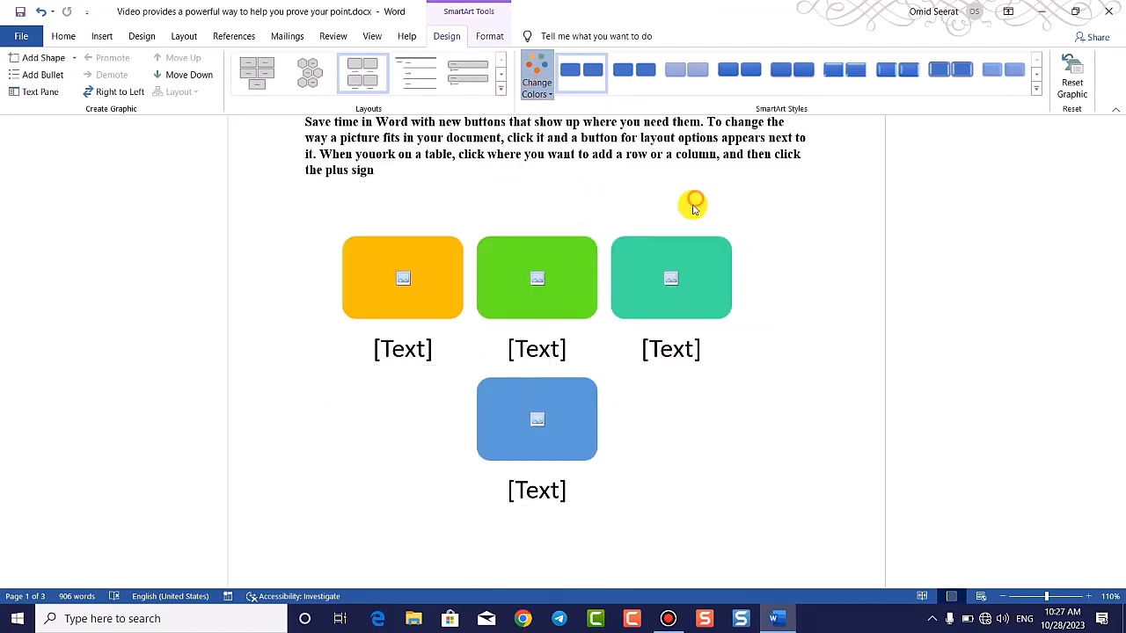
pyautogui.click(807, 345)
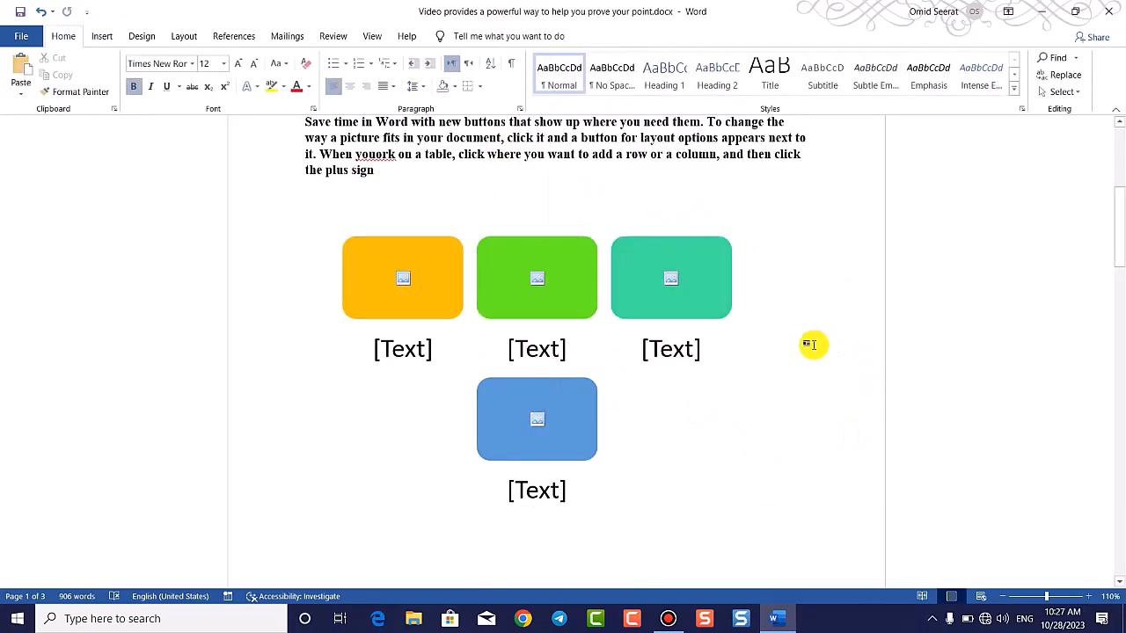
pyautogui.scroll(7, 883, 249)
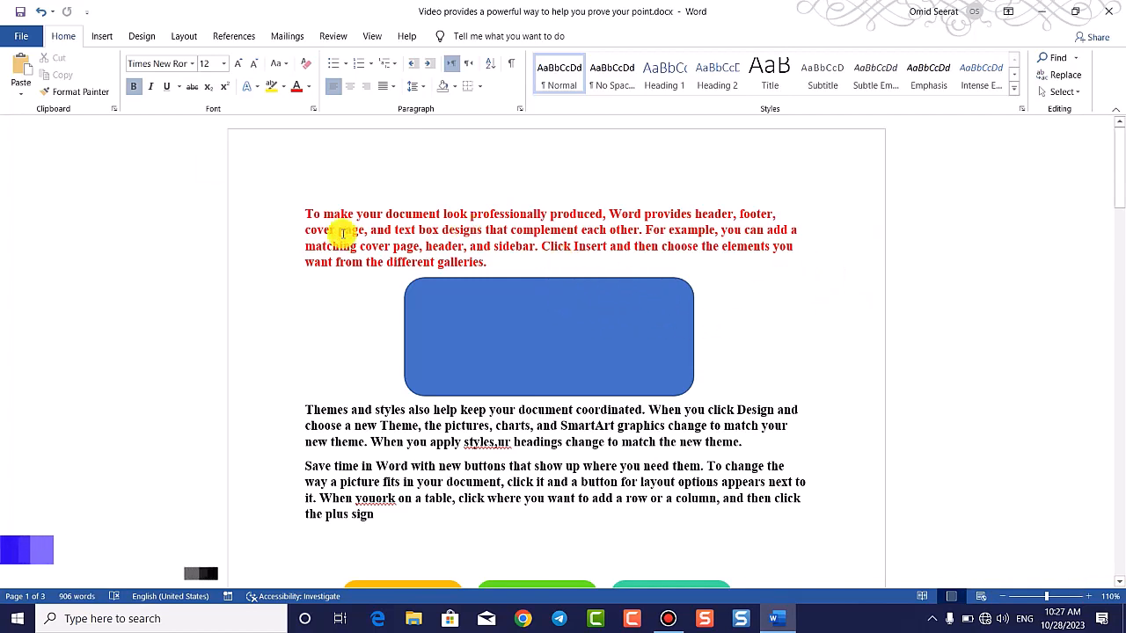
# Step: Run Check Compatibility from the File > Info page's Check for Issues list
pyautogui.click(21, 36)
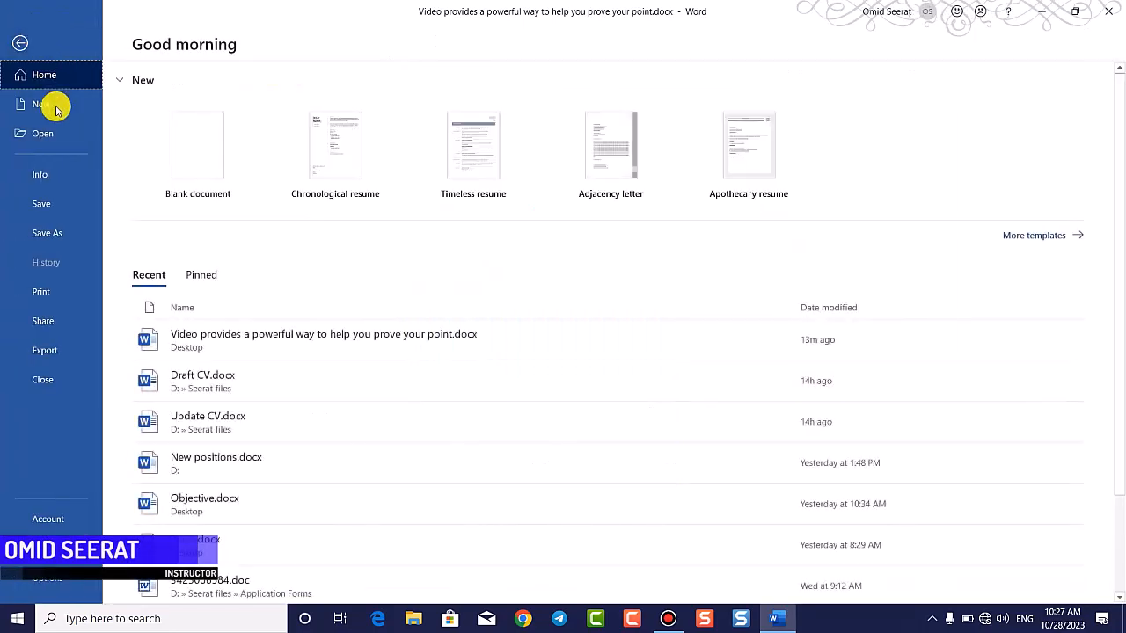
pyautogui.click(55, 173)
pyautogui.click(175, 275)
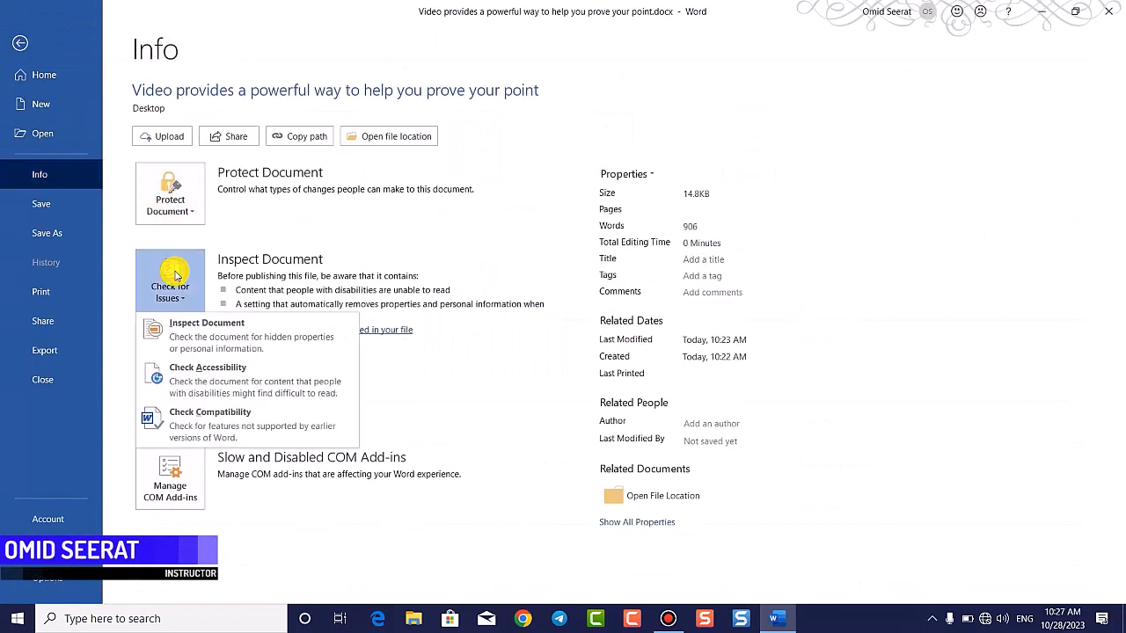
pyautogui.click(247, 424)
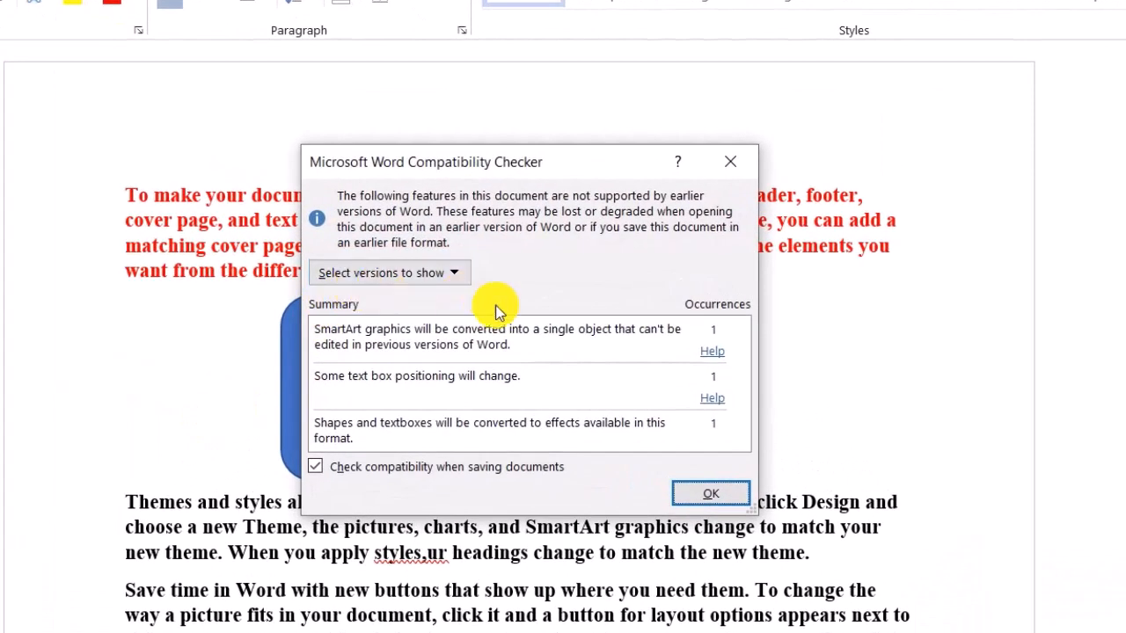
# Step: Untick Word 2010, 2007 and 97-2003 in the checker's versions list, then re-tick Word 97-2003
pyautogui.click(438, 274)
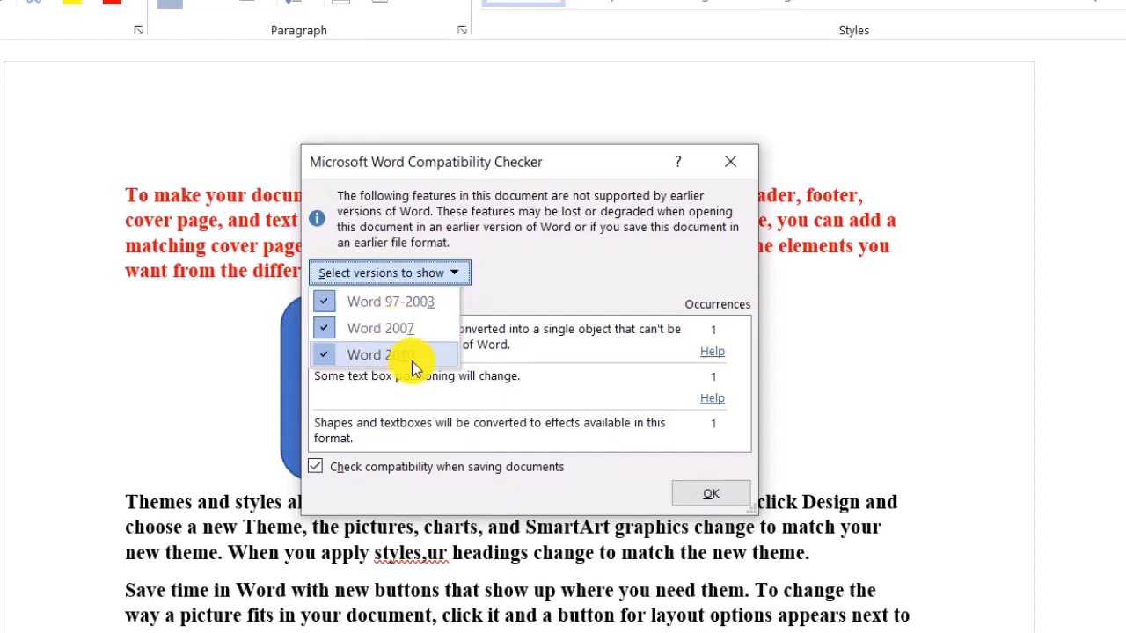
pyautogui.click(412, 361)
pyautogui.click(389, 275)
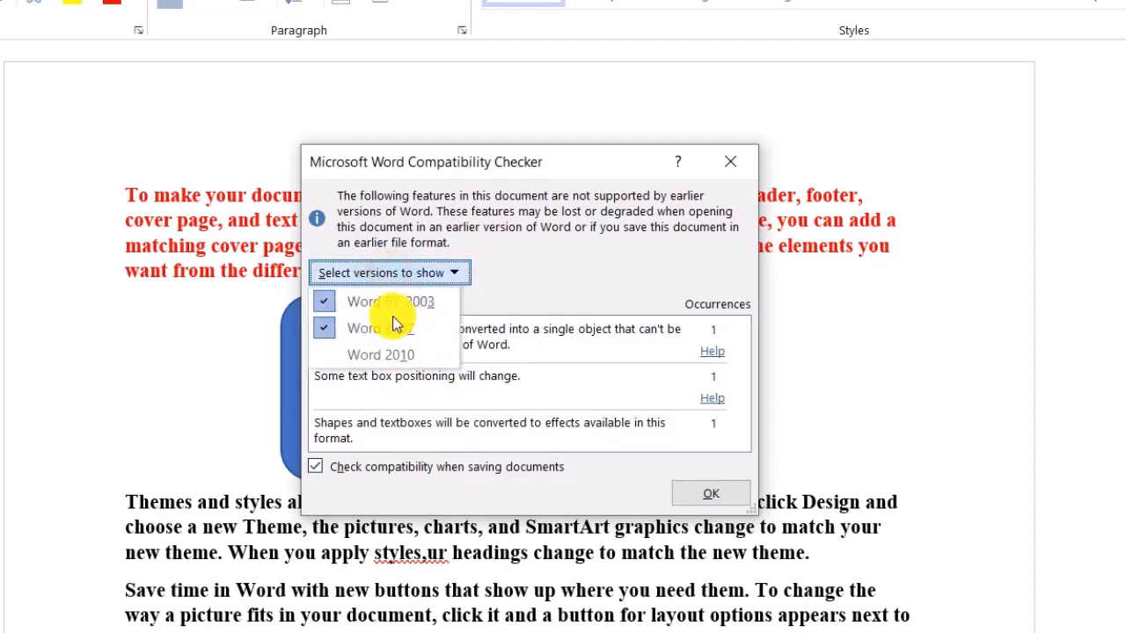
pyautogui.click(390, 322)
pyautogui.click(381, 278)
pyautogui.click(385, 303)
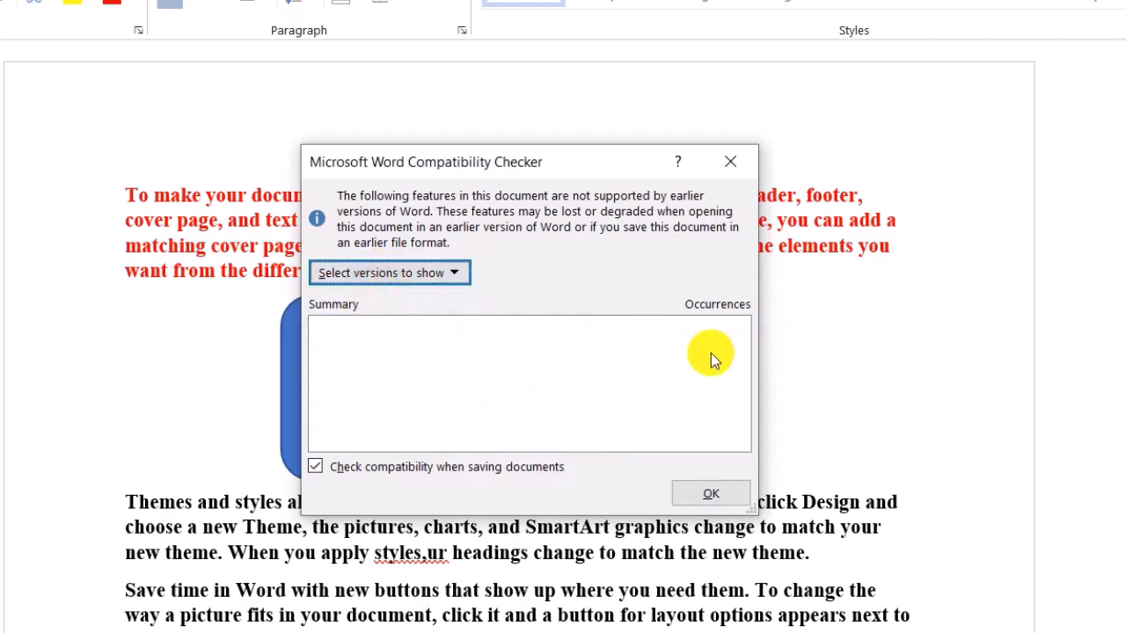
pyautogui.click(427, 281)
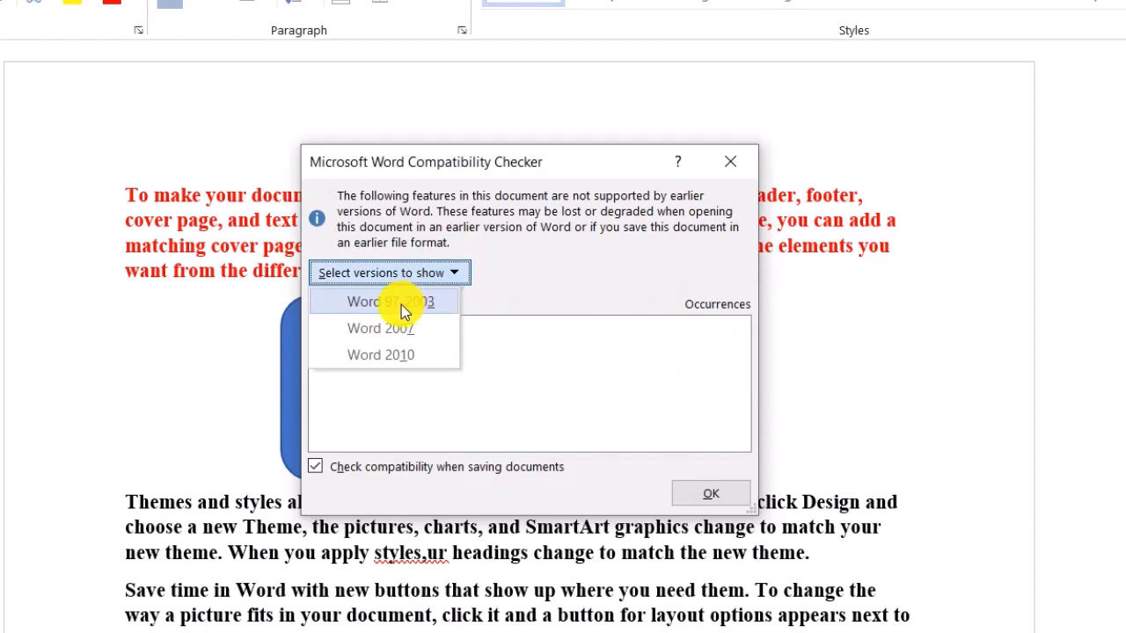
pyautogui.click(401, 304)
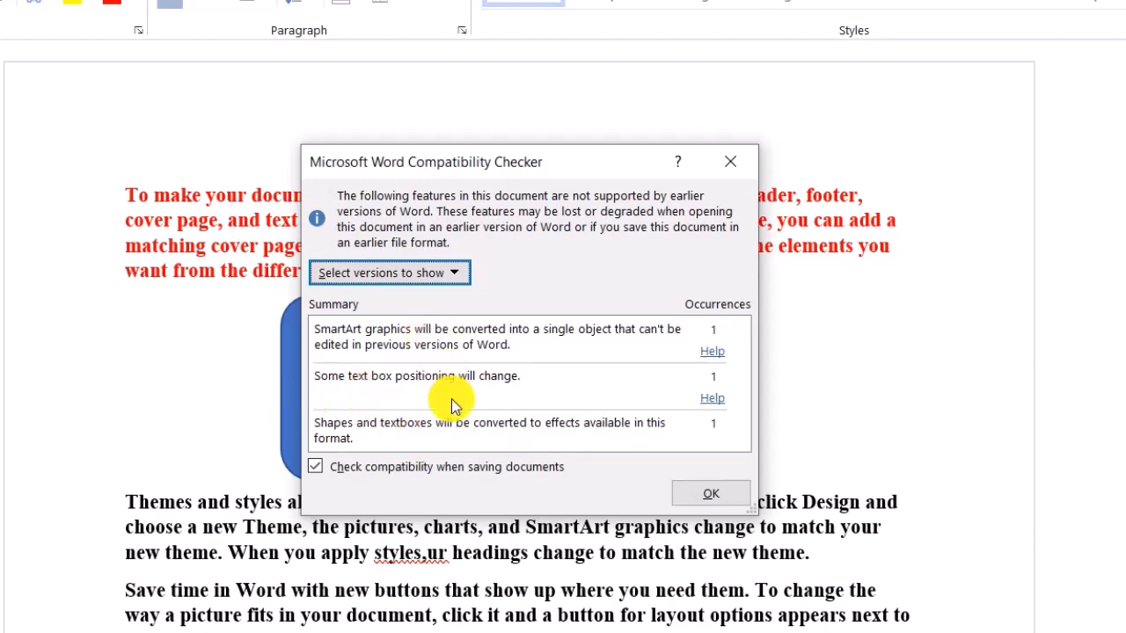
# Step: Toggle Word 97-2003, 2007 and 2010 one at a time, leaving no version selected
pyautogui.click(444, 273)
pyautogui.click(398, 296)
pyautogui.click(428, 274)
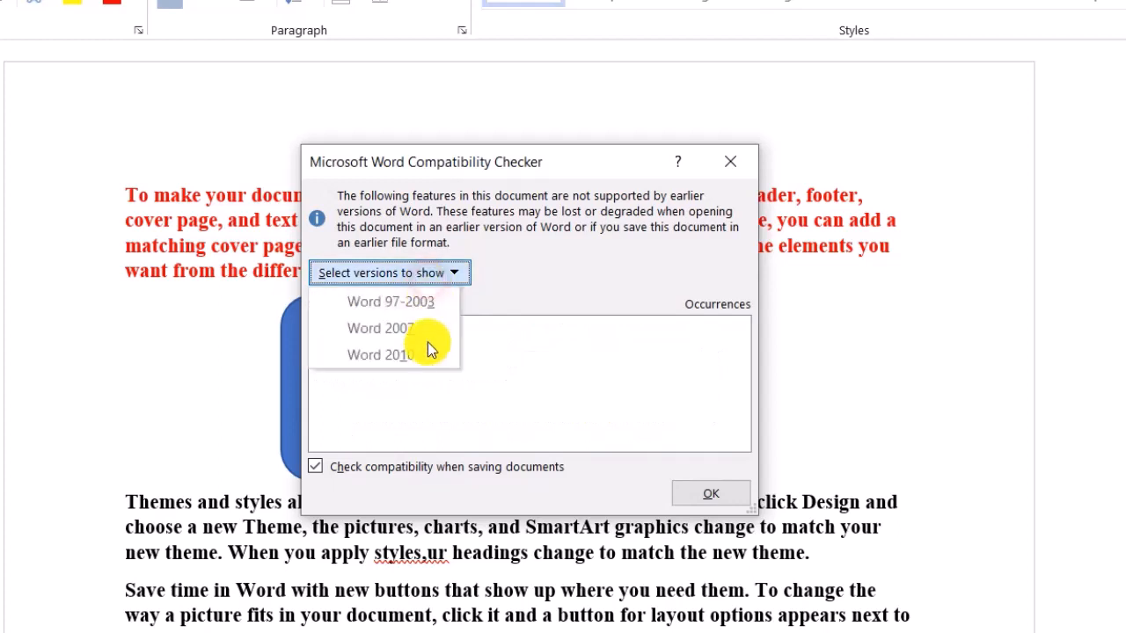
pyautogui.click(400, 331)
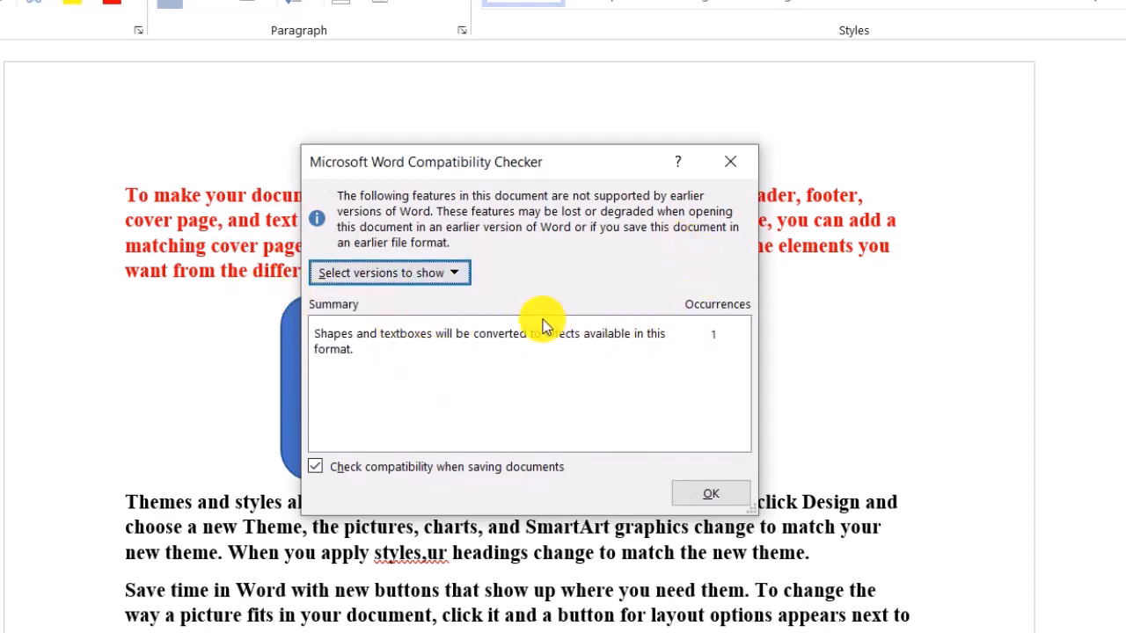
pyautogui.click(450, 277)
pyautogui.click(384, 331)
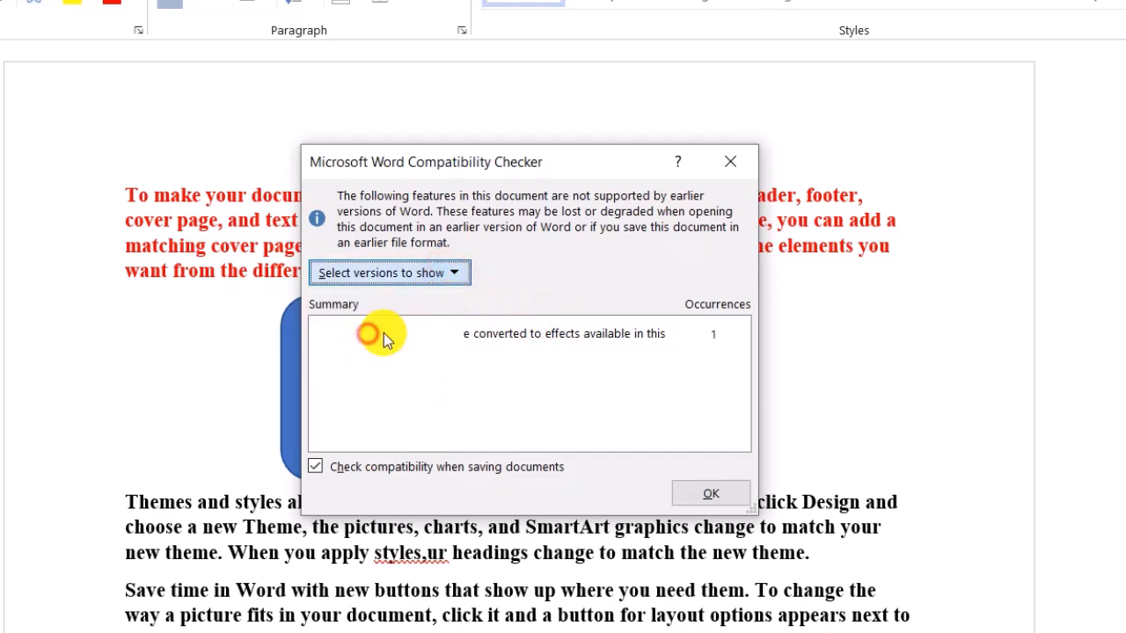
pyautogui.click(439, 278)
pyautogui.click(407, 361)
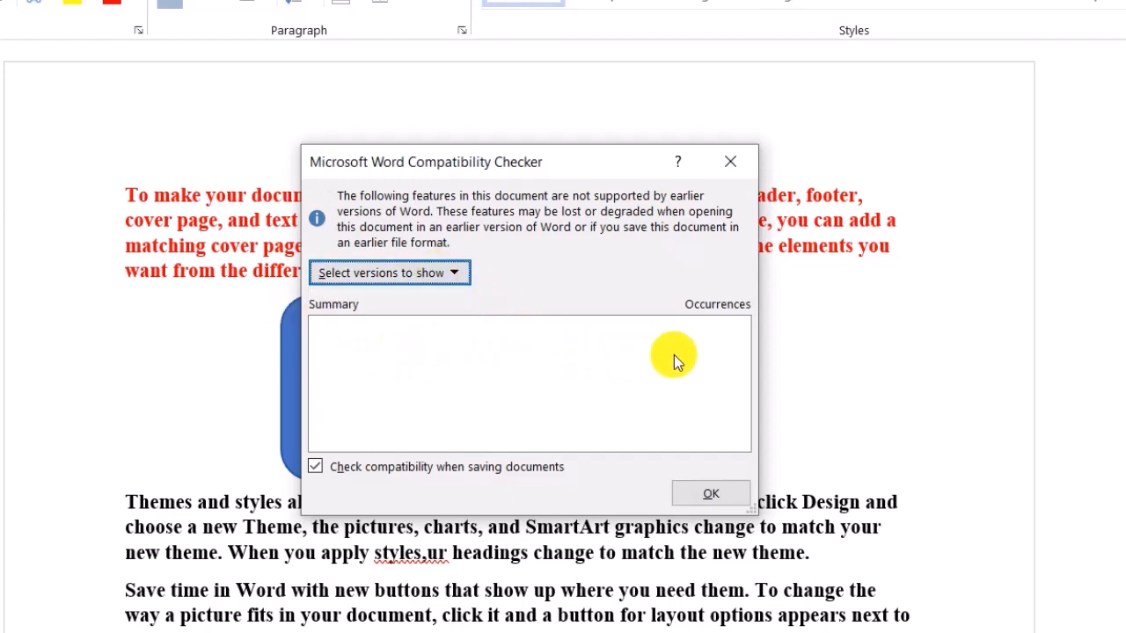
pyautogui.click(410, 278)
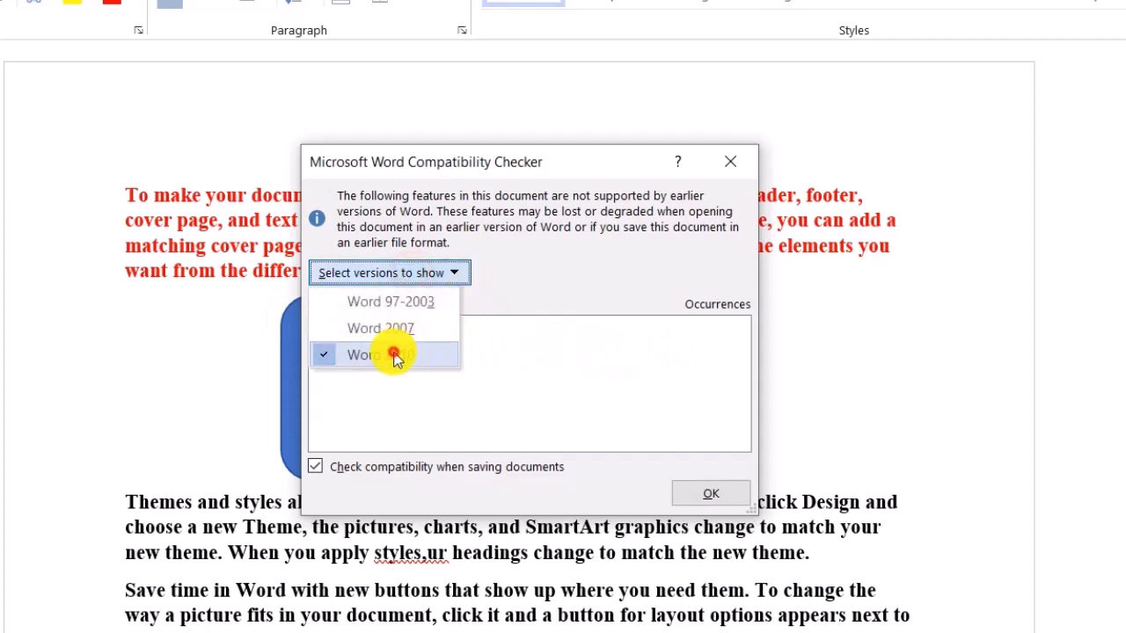
pyautogui.click(453, 354)
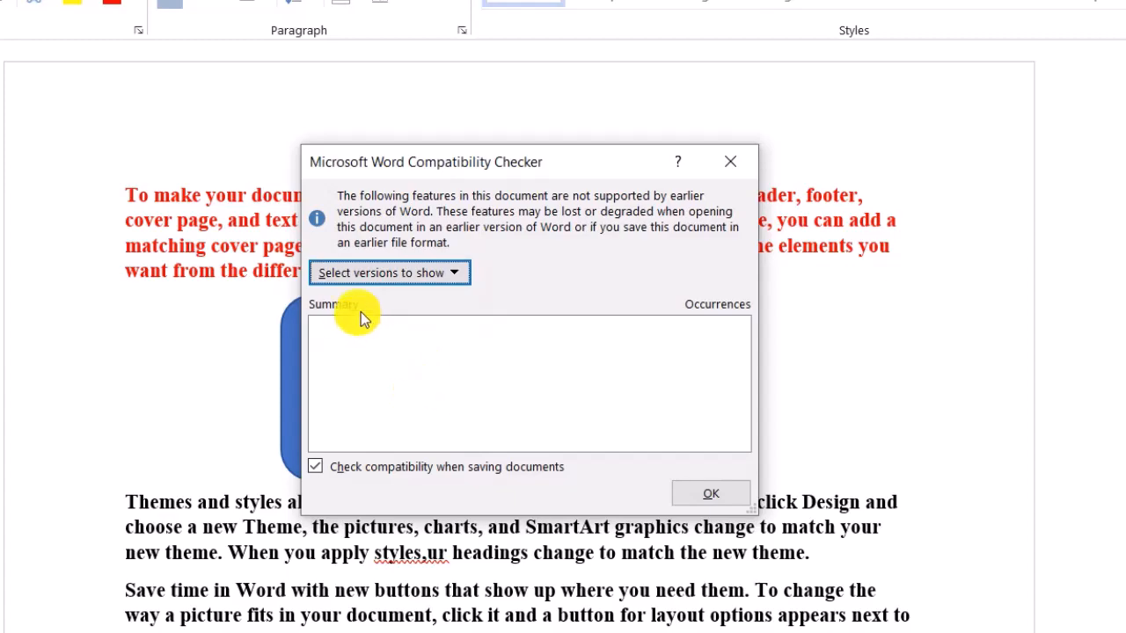
pyautogui.click(457, 277)
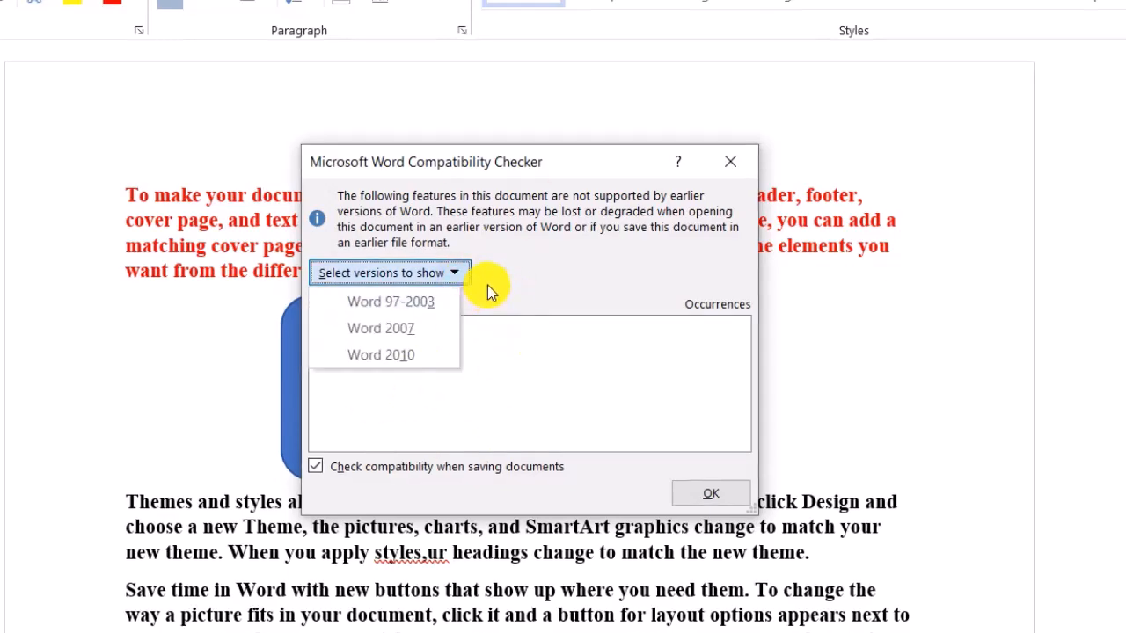
pyautogui.click(581, 328)
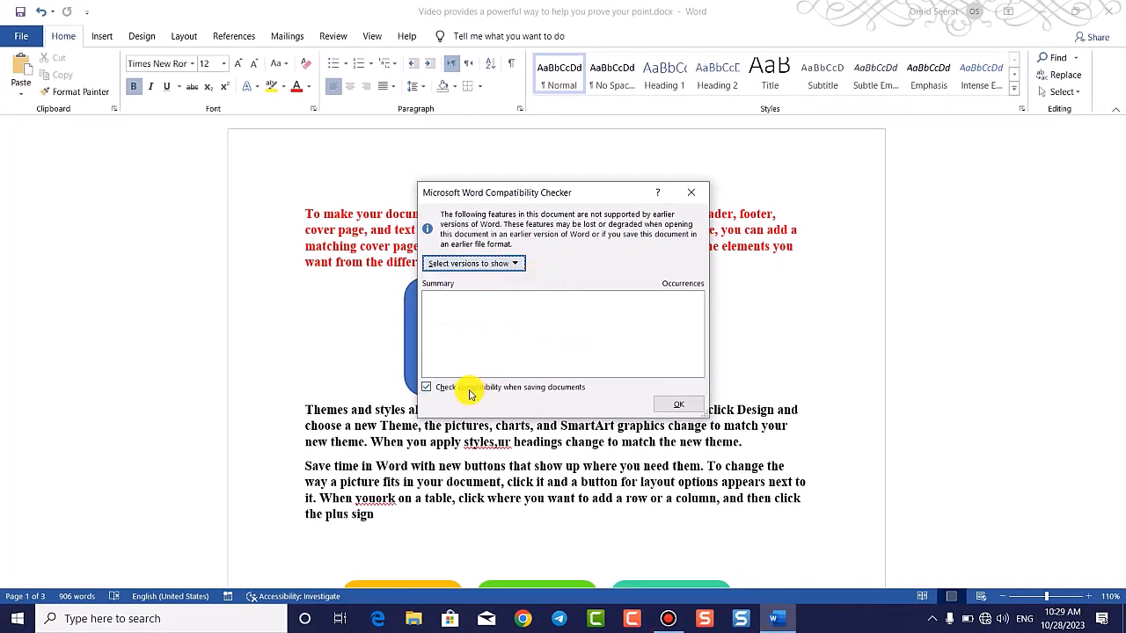
# Step: Close the Compatibility Checker and view the File > Info page's Check for Issues options
pyautogui.click(684, 408)
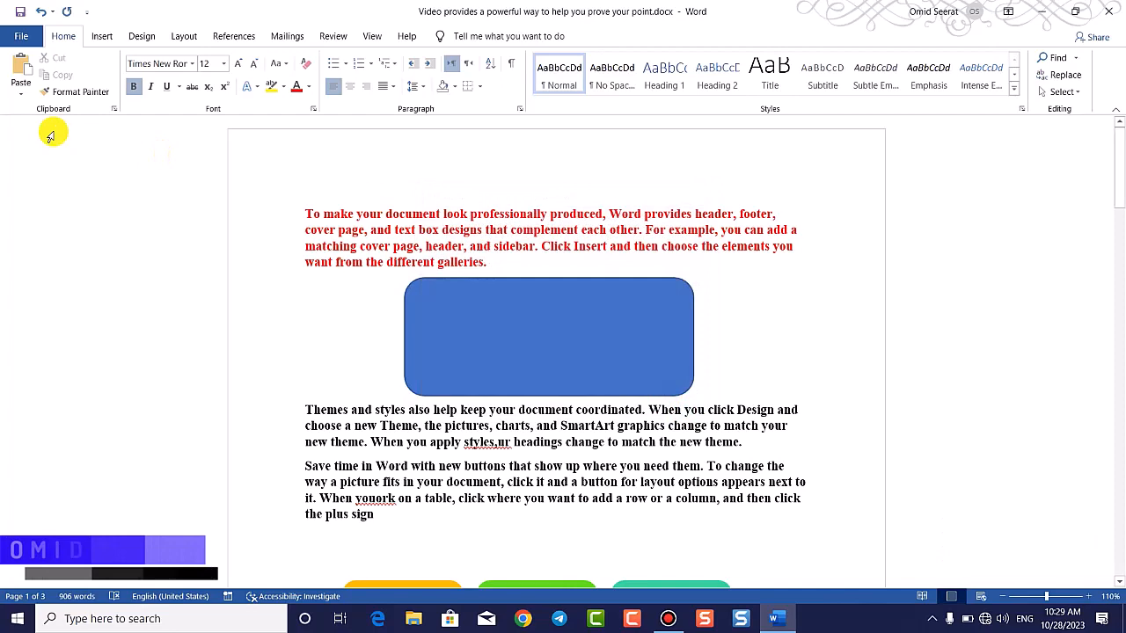
pyautogui.click(21, 36)
pyautogui.click(53, 175)
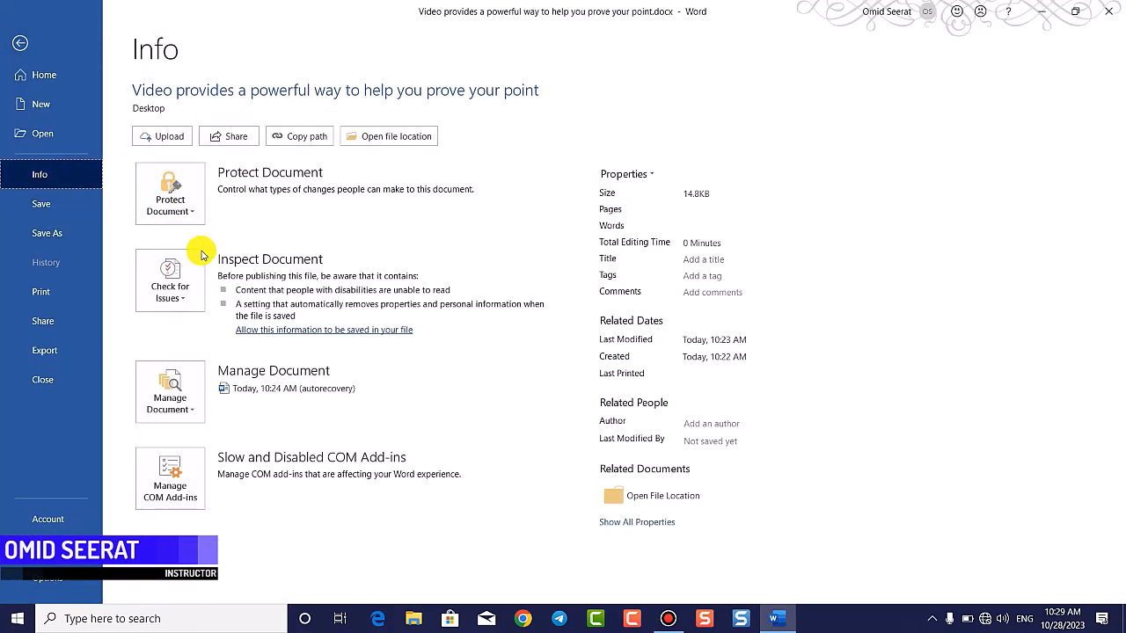
pyautogui.click(185, 280)
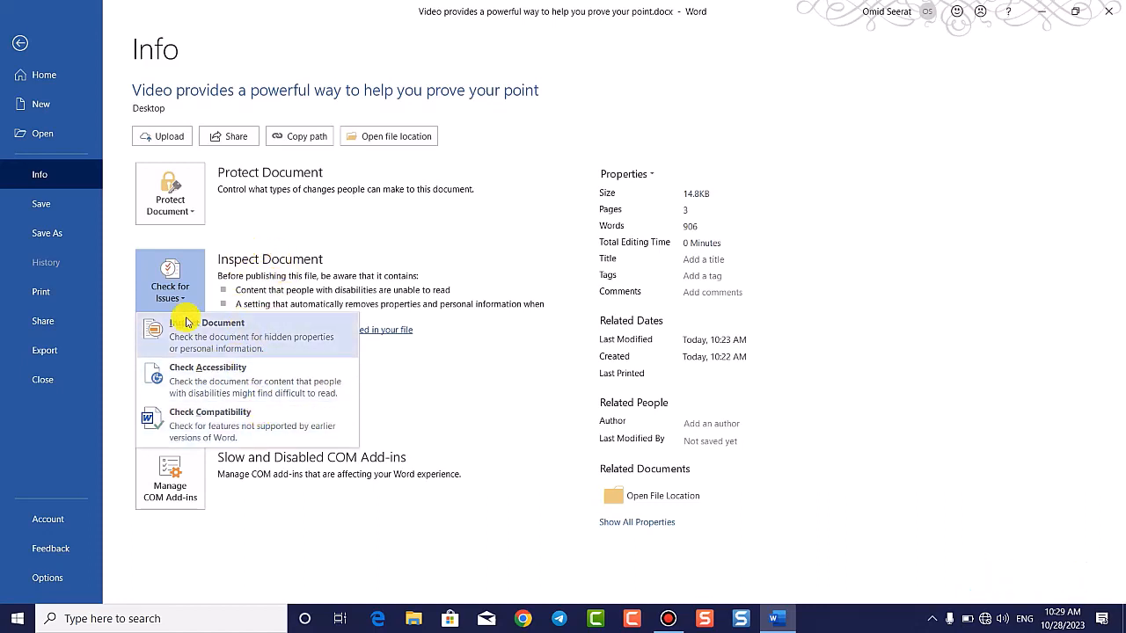
pyautogui.click(129, 255)
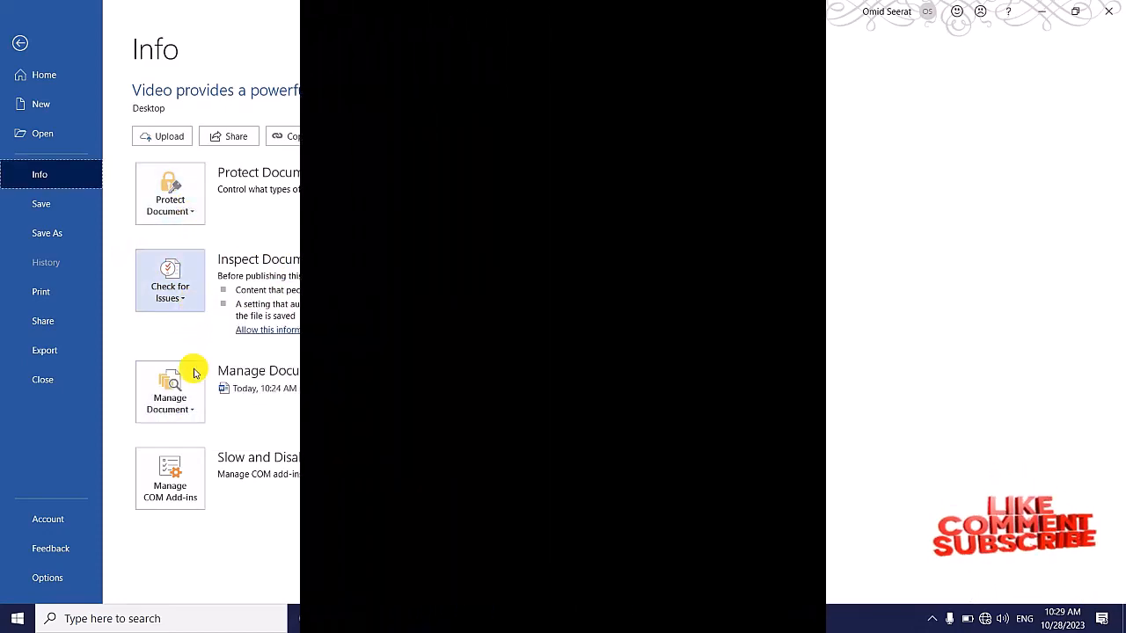